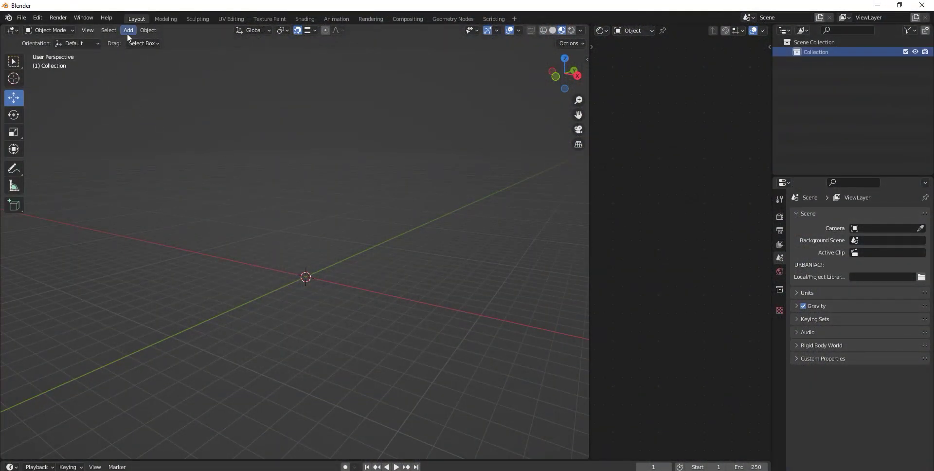
# Step: Add a plane and rotate it about 85° so it stands upright
pyautogui.click(128, 32)
pyautogui.moveTo(142, 41)
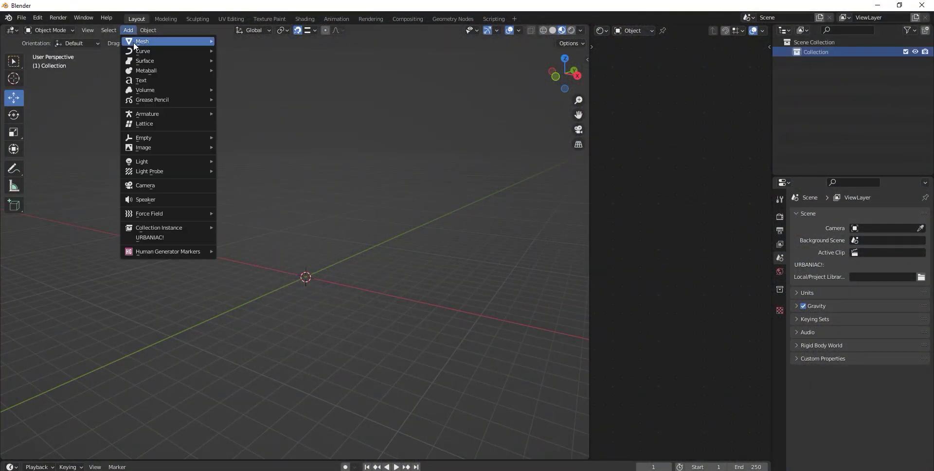
pyautogui.click(255, 42)
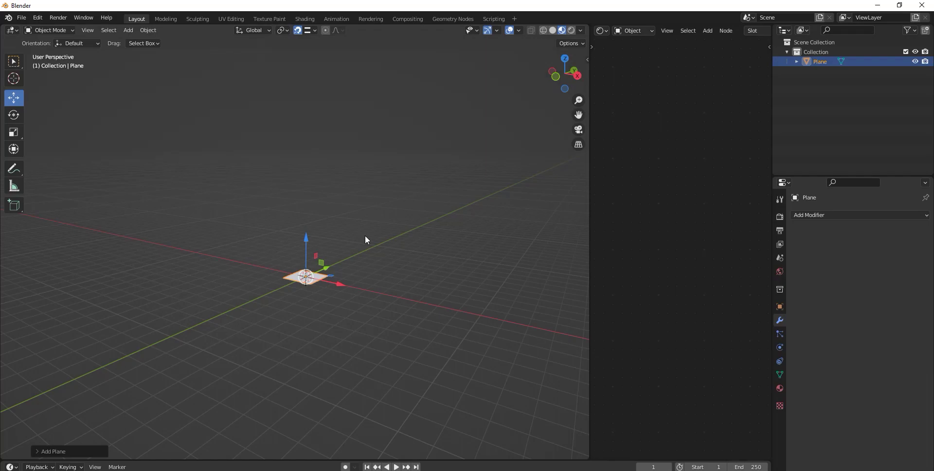
pyautogui.click(560, 78)
pyautogui.scroll(2, 432, 233)
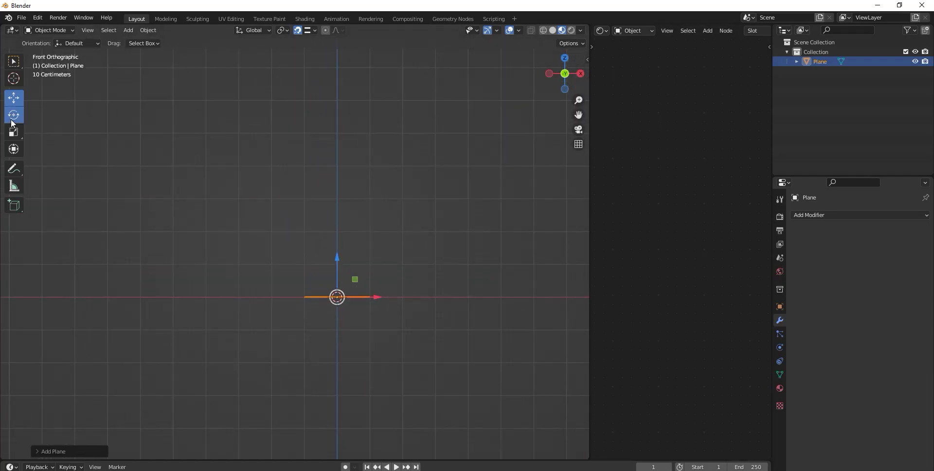
pyautogui.click(13, 115)
pyautogui.moveTo(324, 263); pyautogui.dragTo(383, 275)
pyautogui.moveTo(383, 275)
pyautogui.mouseDown(button='middle')
pyautogui.moveTo(393, 255)
pyautogui.moveTo(324, 267)
pyautogui.mouseUp(button='middle')
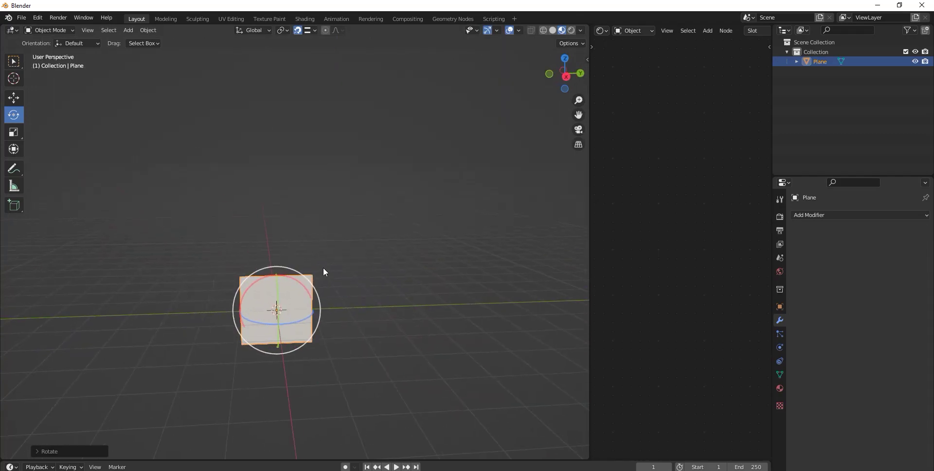
# Step: Stretch the plane about 1.9 times wider and apply all its transforms
pyautogui.click(567, 76)
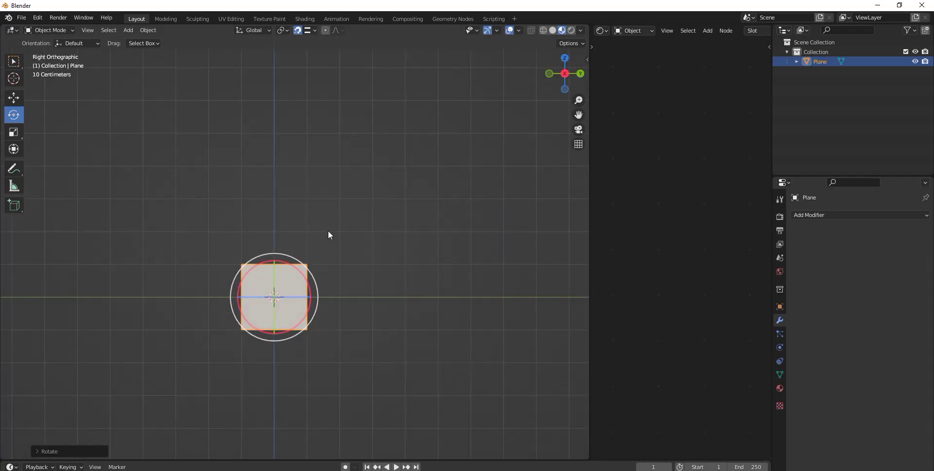
pyautogui.click(14, 132)
pyautogui.moveTo(300, 332); pyautogui.dragTo(344, 335)
pyautogui.moveTo(302, 280); pyautogui.dragTo(317, 279, button='middle')
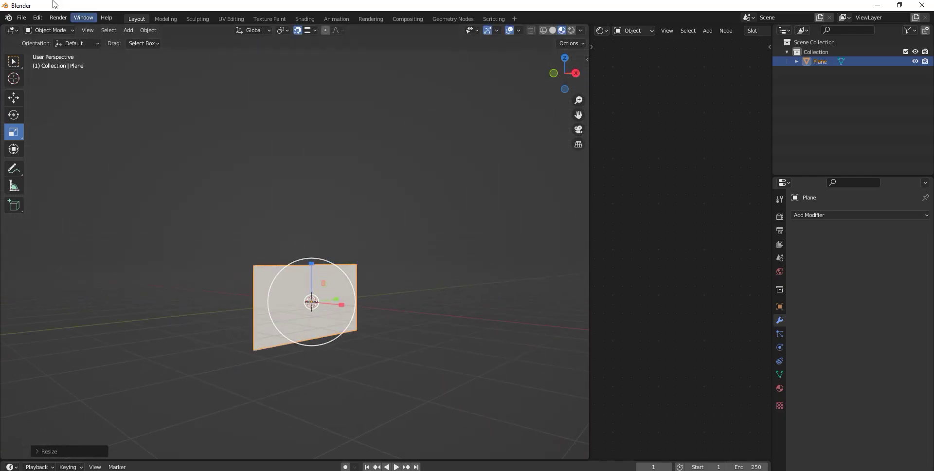
pyautogui.click(146, 31)
pyautogui.moveTo(175, 81)
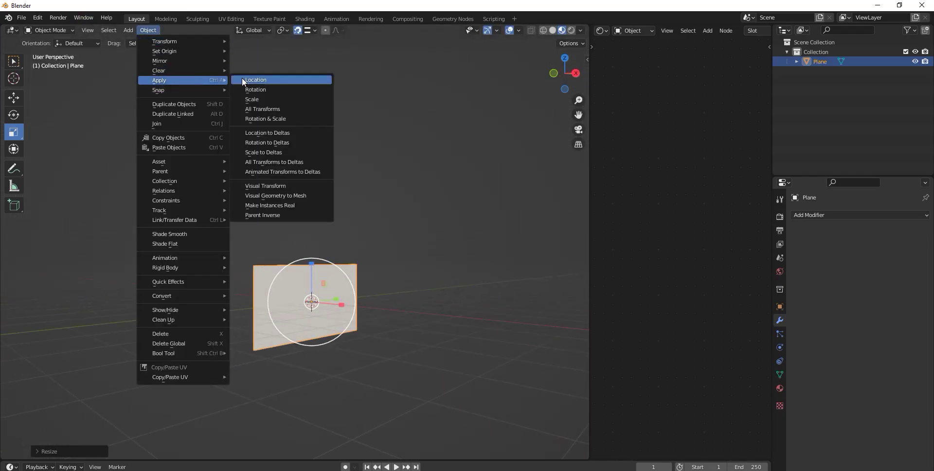
pyautogui.click(271, 109)
pyautogui.click(60, 33)
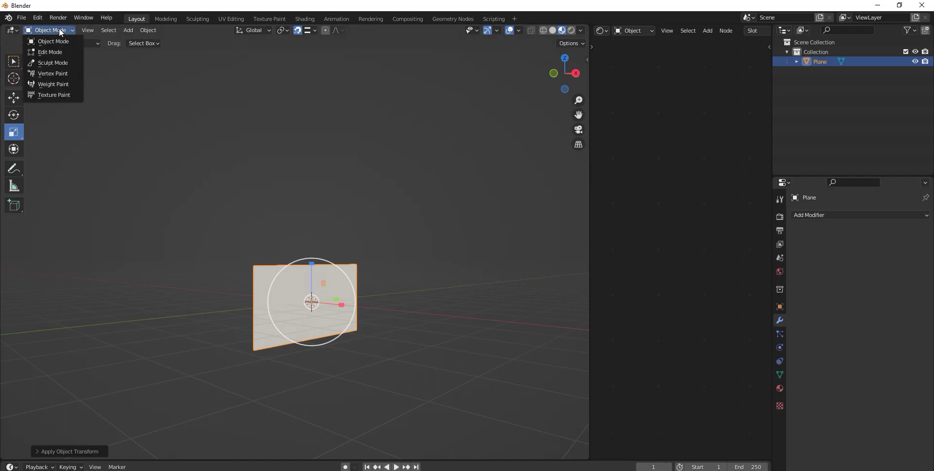
# Step: In Edit Mode, cut horizontal loops near the top and bottom plus a vertical centre loop
pyautogui.click(57, 52)
pyautogui.click(577, 78)
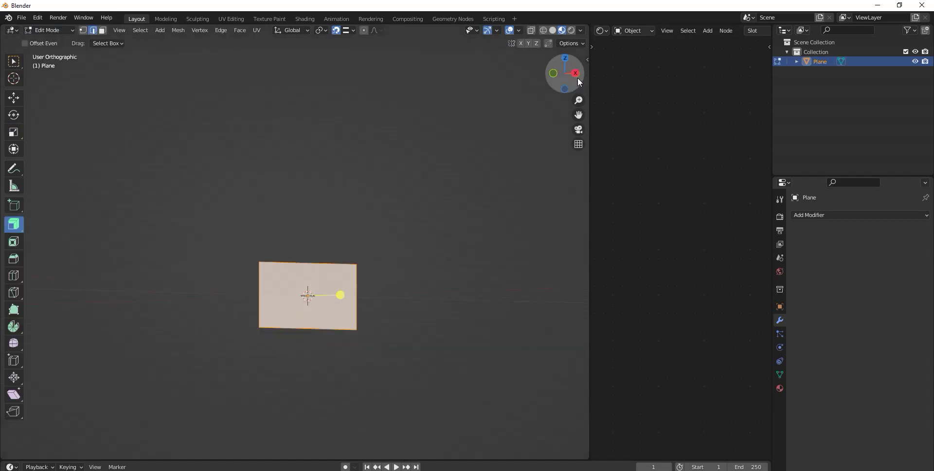
pyautogui.click(549, 74)
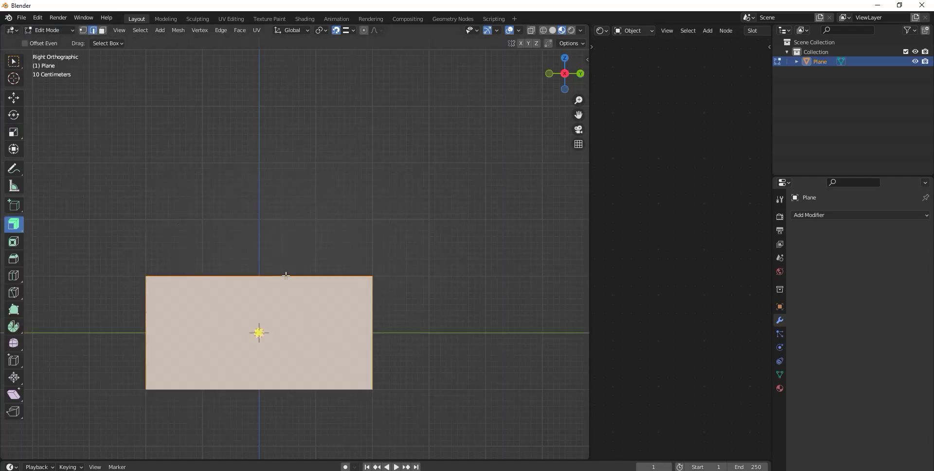
pyautogui.click(15, 277)
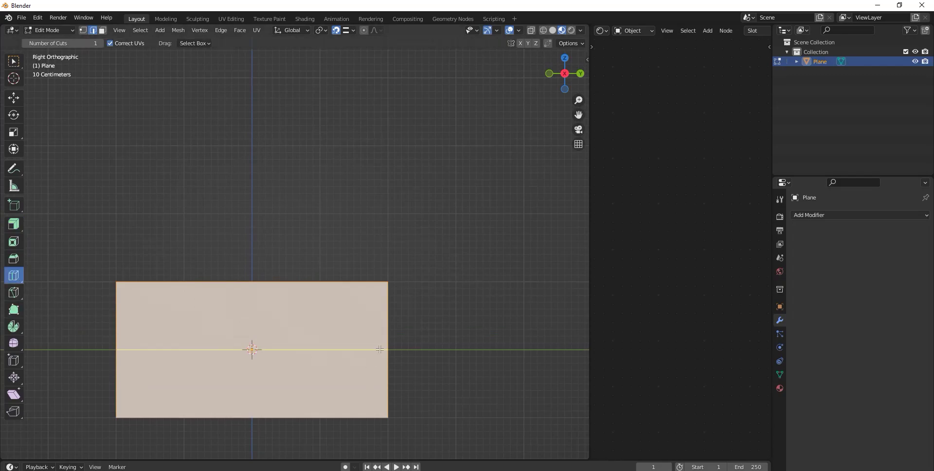
pyautogui.moveTo(382, 351)
pyautogui.mouseDown()
pyautogui.moveTo(394, 383)
pyautogui.moveTo(417, 389)
pyautogui.mouseUp()
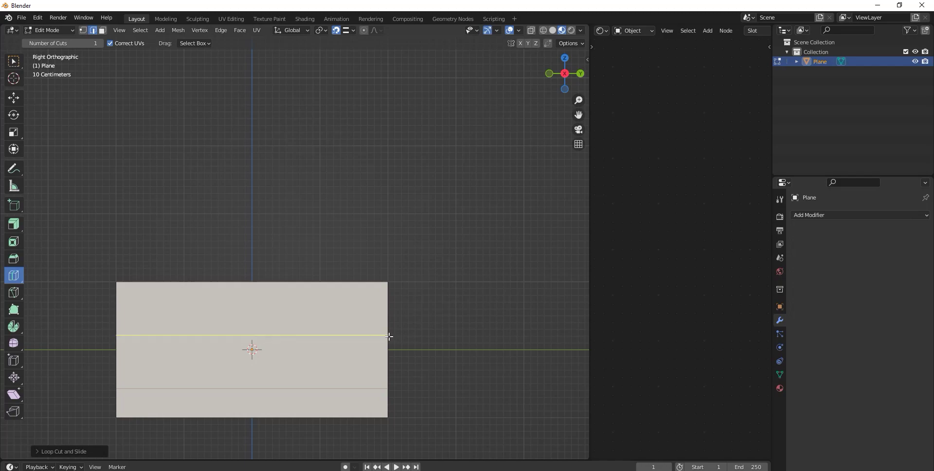
pyautogui.moveTo(390, 337); pyautogui.dragTo(399, 300)
pyautogui.click(254, 301)
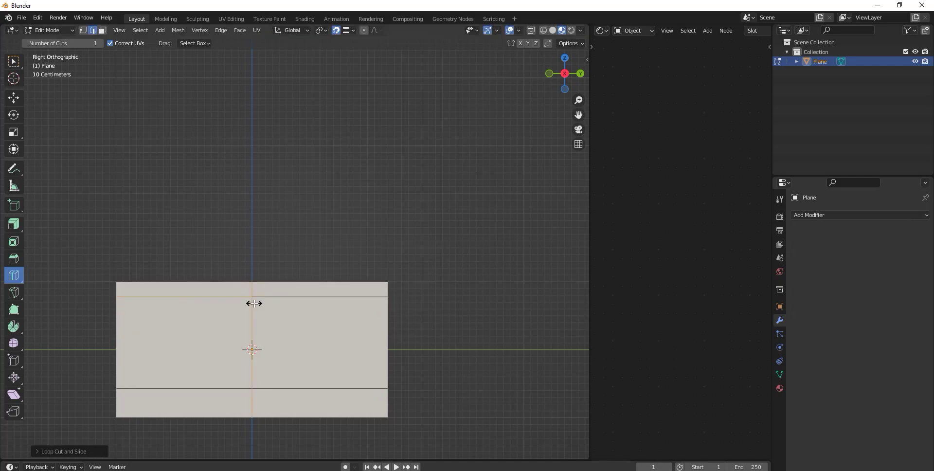
# Step: Bevel the vertical centre edge into a narrow strip
pyautogui.moveTo(210, 141); pyautogui.dragTo(258, 133, button='middle')
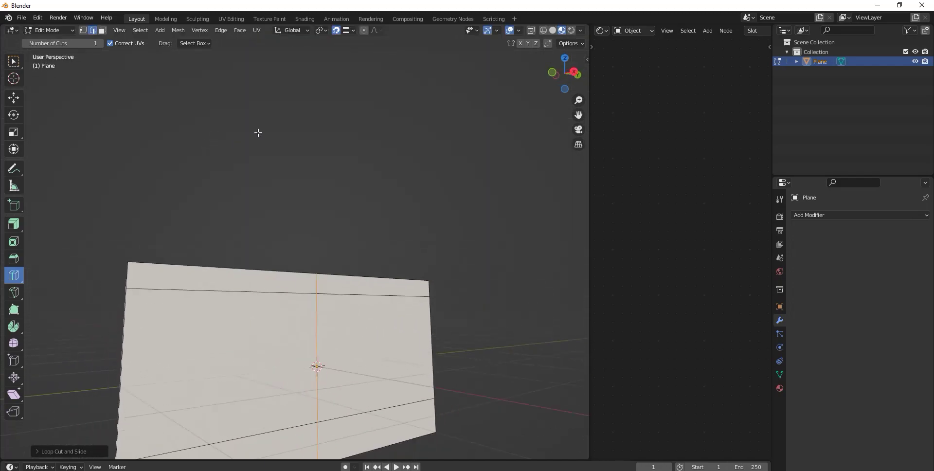
pyautogui.click(14, 263)
pyautogui.moveTo(373, 366); pyautogui.dragTo(387, 367)
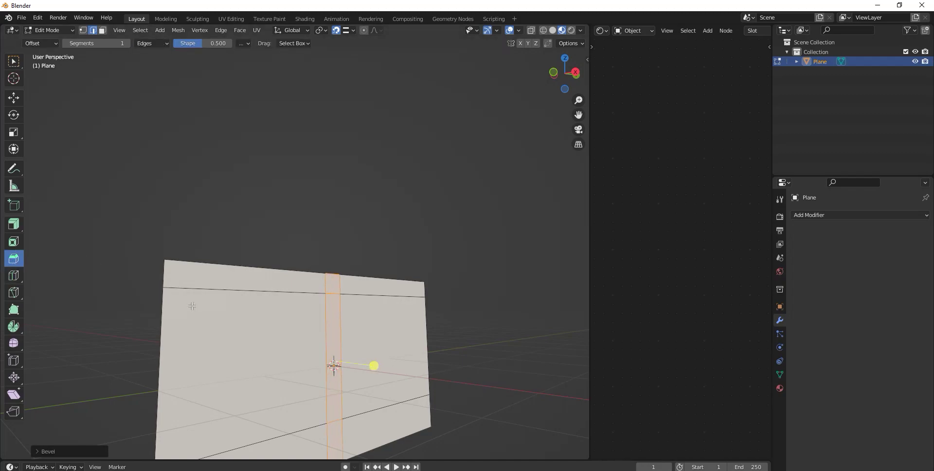
# Step: Widen the bevel toward the sides, then bevel a new centre loop into a 0.123 m strip
pyautogui.click(43, 452)
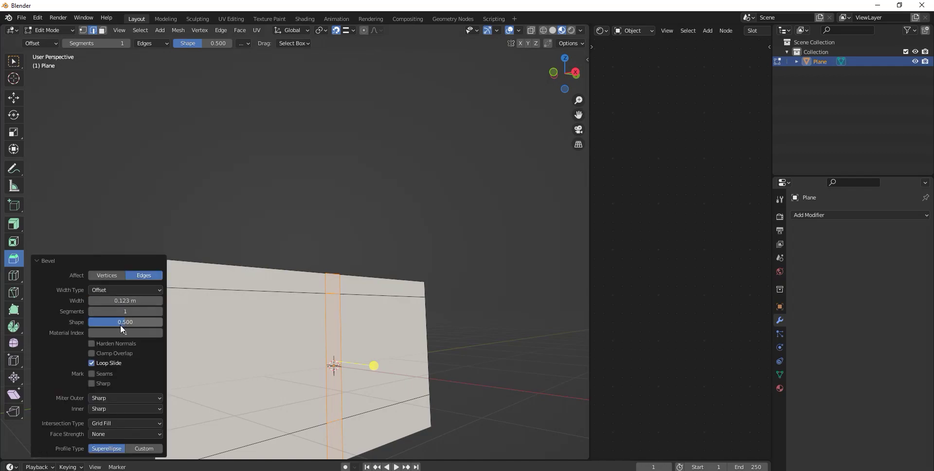
pyautogui.moveTo(125, 301)
pyautogui.mouseDown()
pyautogui.moveTo(160, 301)
pyautogui.moveTo(117, 300)
pyautogui.mouseUp()
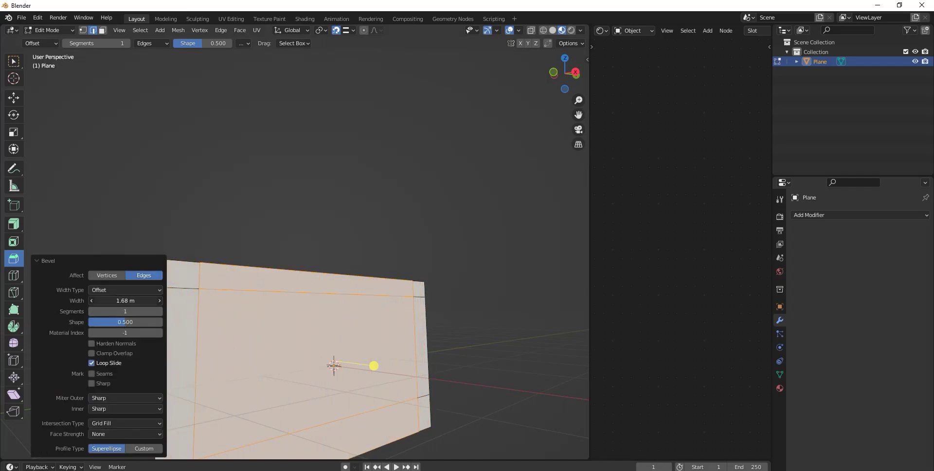
pyautogui.click(9, 276)
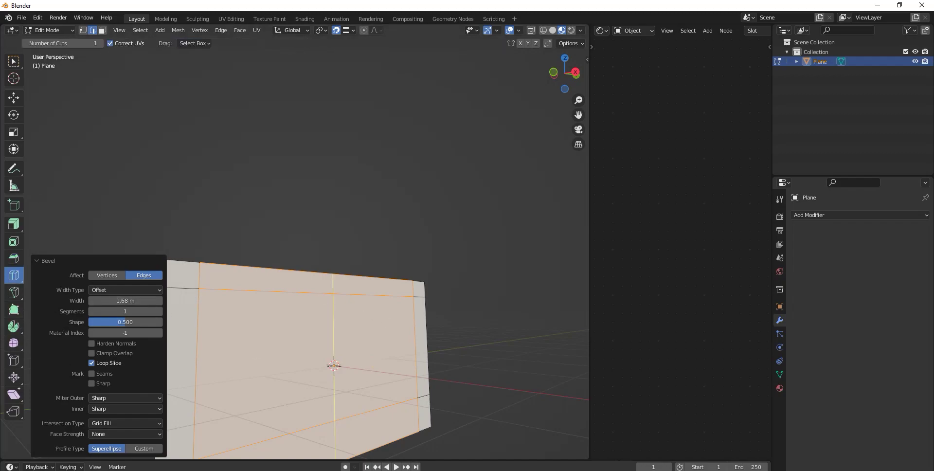
pyautogui.click(334, 293)
pyautogui.click(21, 259)
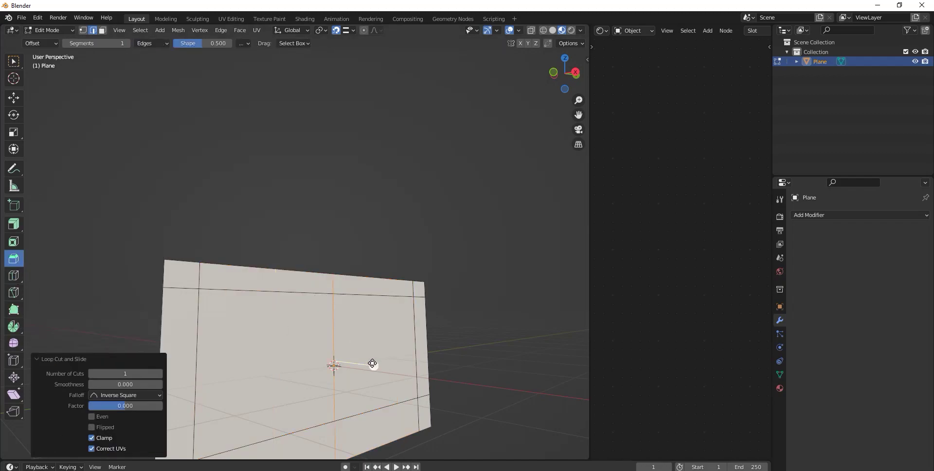
pyautogui.moveTo(372, 364); pyautogui.dragTo(385, 373)
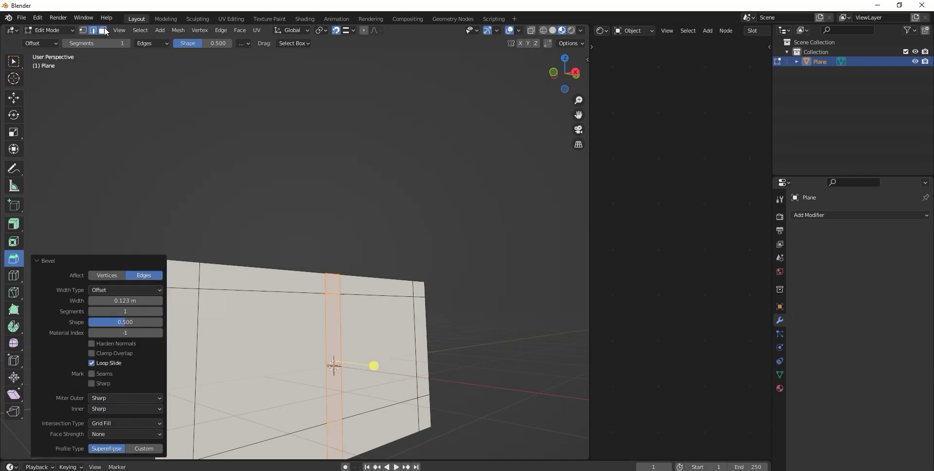
pyautogui.click(103, 30)
# Step: Select the plane's border faces and extrude them about 0.157 m into a frame
pyautogui.press('w')
pyautogui.click(172, 279)
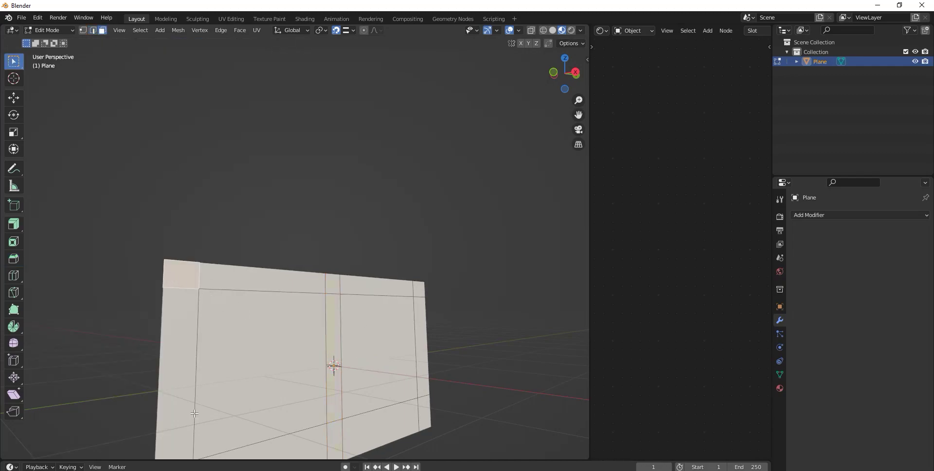
pyautogui.scroll(-3, 208, 345)
pyautogui.keyDown('ctrl'); pyautogui.click(229, 378); pyautogui.keyUp('ctrl')
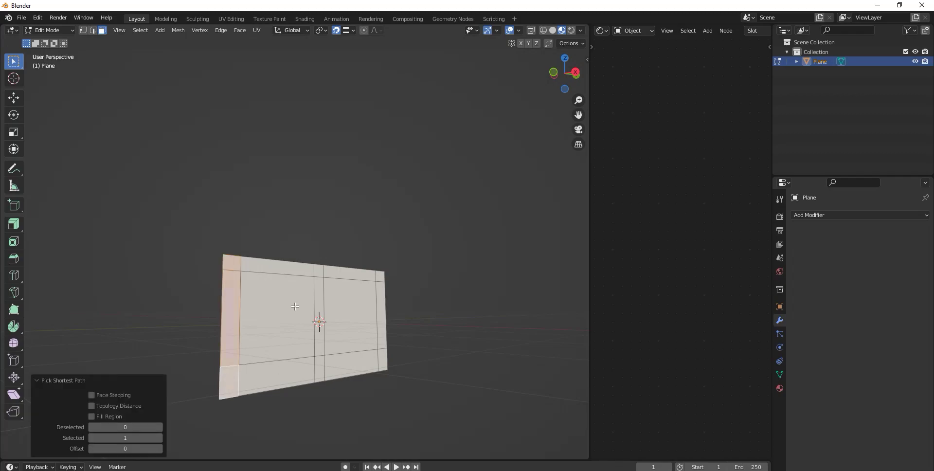
pyautogui.keyDown('ctrl'); pyautogui.click(382, 277); pyautogui.keyUp('ctrl')
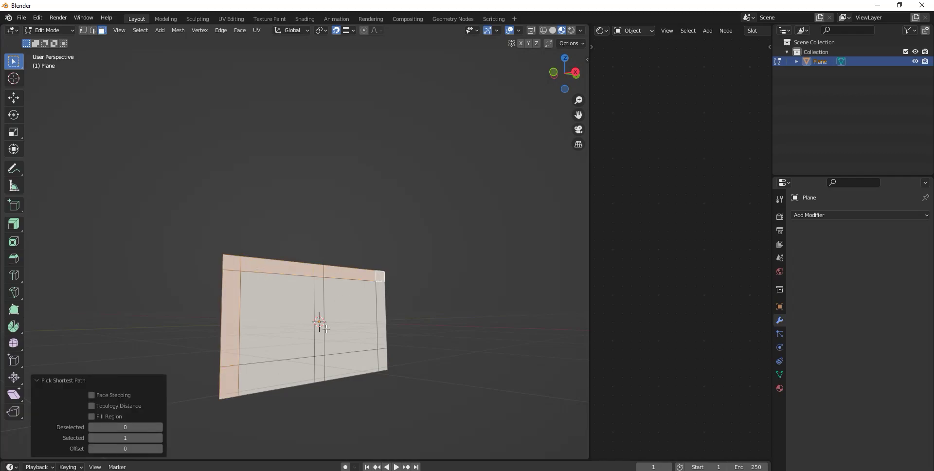
pyautogui.keyDown('ctrl'); pyautogui.click(382, 362); pyautogui.keyUp('ctrl')
pyautogui.keyDown('ctrl'); pyautogui.click(271, 377); pyautogui.keyUp('ctrl')
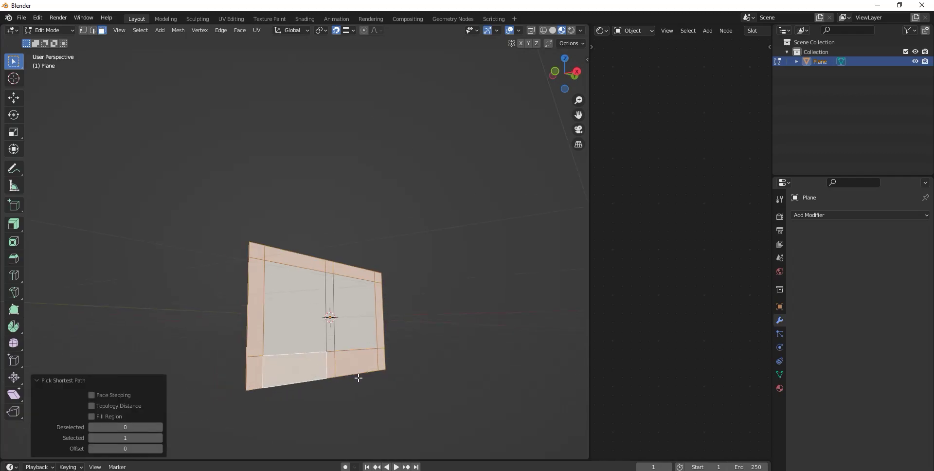
pyautogui.moveTo(359, 377); pyautogui.dragTo(444, 357, button='middle')
pyautogui.press('e')
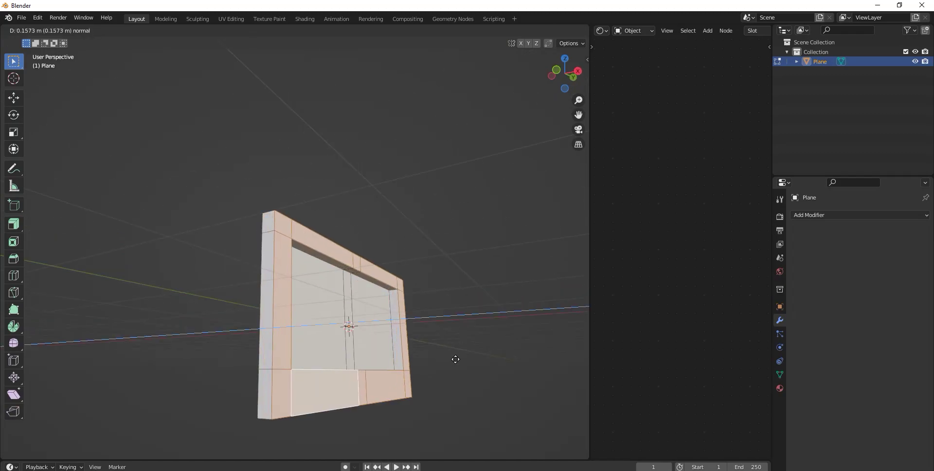
pyautogui.click(455, 359)
# Step: Recentre the view and select face paths along the frame's left and top-right sides
pyautogui.scroll(2, 457, 365)
pyautogui.scroll(2, 468, 316)
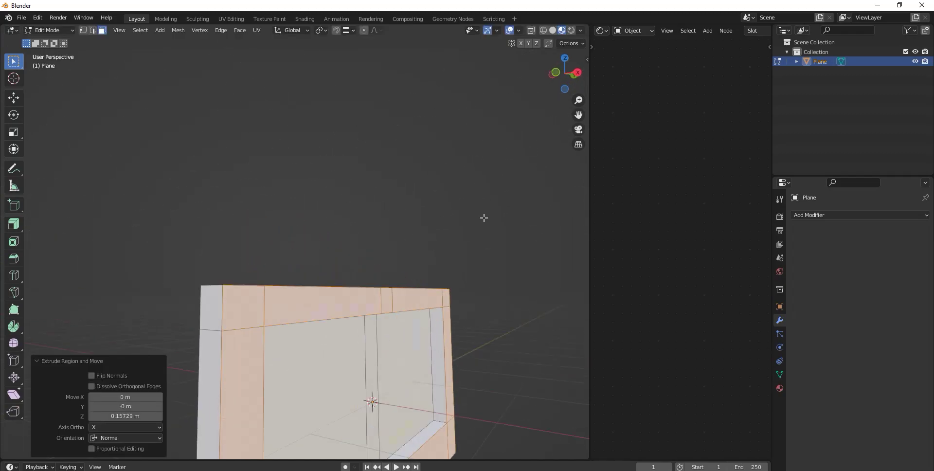
pyautogui.moveTo(579, 114); pyautogui.dragTo(396, 254)
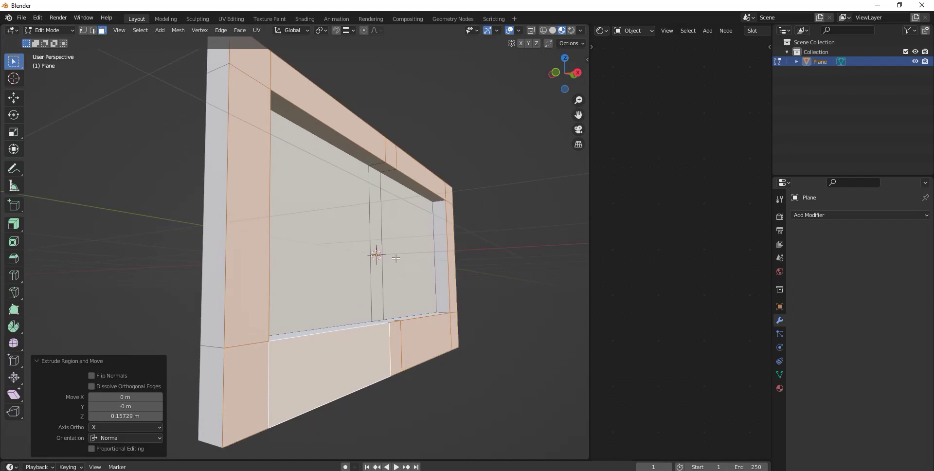
pyautogui.scroll(-2, 397, 258)
pyautogui.click(239, 118)
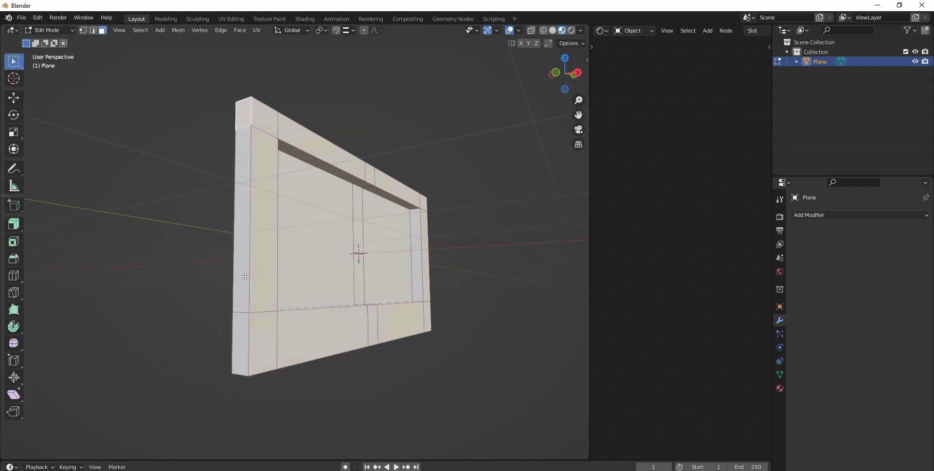
pyautogui.keyDown('ctrl'); pyautogui.click(238, 329); pyautogui.keyUp('ctrl')
pyautogui.moveTo(237, 329); pyautogui.dragTo(456, 295, button='middle')
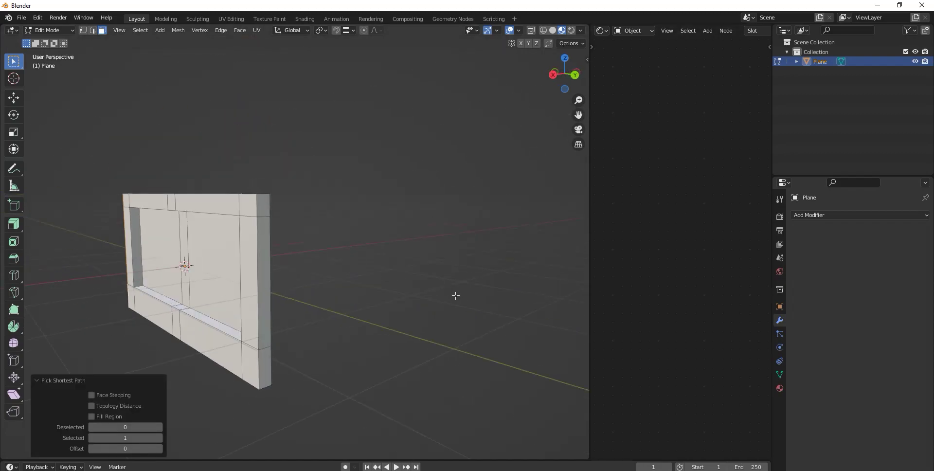
pyautogui.click(259, 204)
pyautogui.keyDown('ctrl'); pyautogui.click(266, 370); pyautogui.keyUp('ctrl')
pyautogui.moveTo(266, 370); pyautogui.dragTo(386, 375, button='middle')
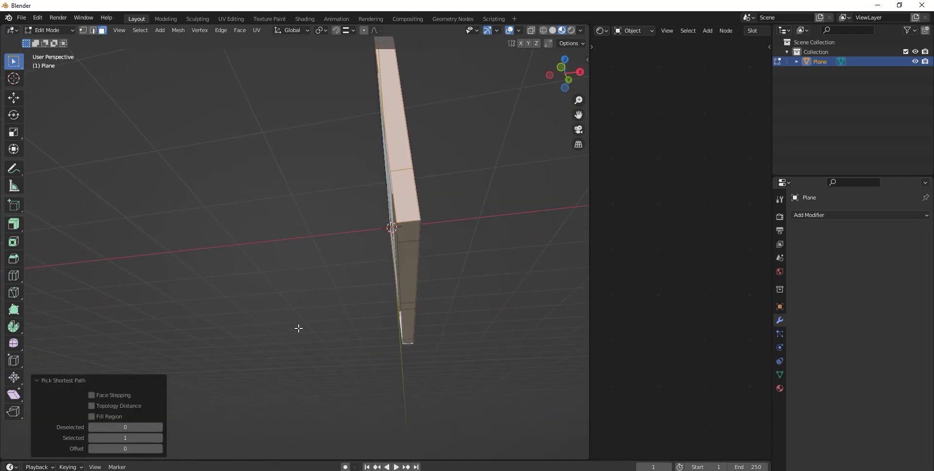
# Step: Clear the selection and select only the vertical divider strip face
pyautogui.rightClick(382, 374)
pyautogui.click(438, 418)
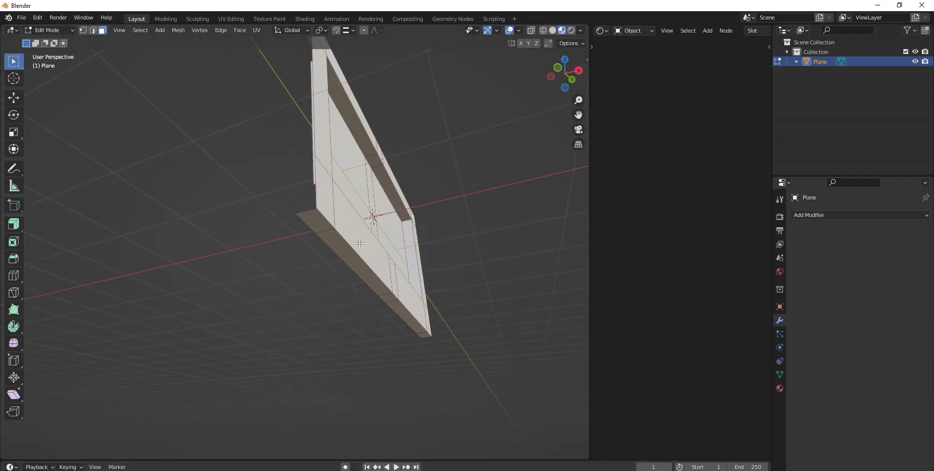
pyautogui.moveTo(438, 419); pyautogui.dragTo(330, 271, button='middle')
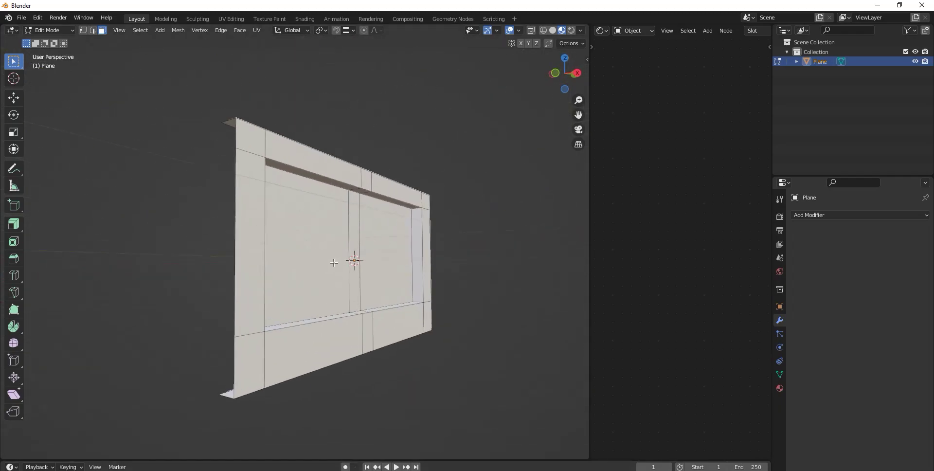
pyautogui.click(347, 240)
pyautogui.click(13, 224)
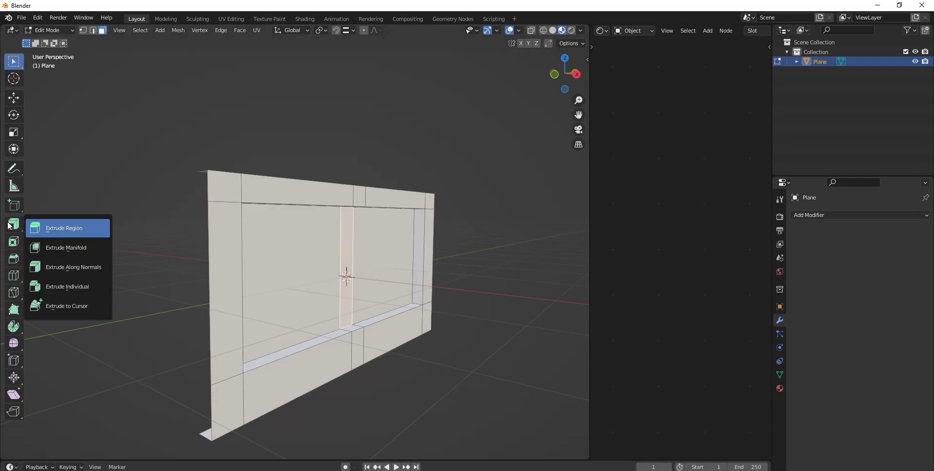
# Step: Extrude the divider strip out from the wall along its normals
pyautogui.click(62, 267)
pyautogui.moveTo(338, 318); pyautogui.dragTo(380, 328, button='middle')
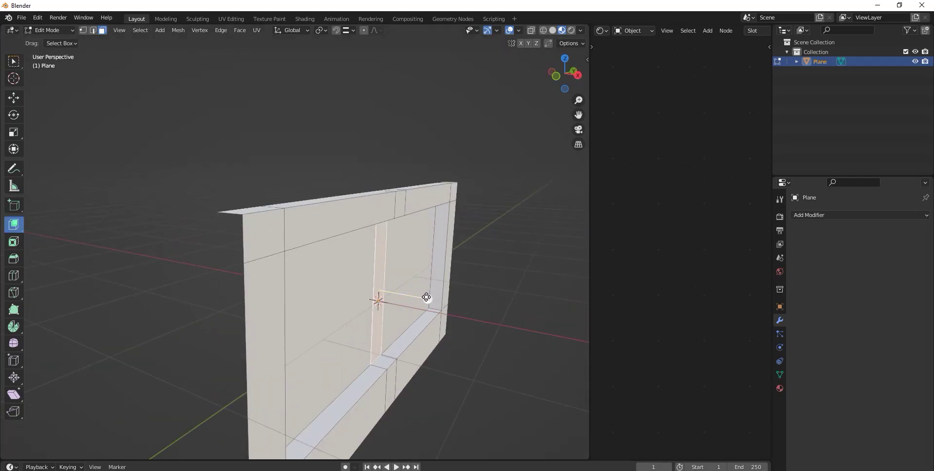
pyautogui.moveTo(427, 298); pyautogui.dragTo(436, 302)
pyautogui.moveTo(436, 301); pyautogui.dragTo(160, 171, button='middle')
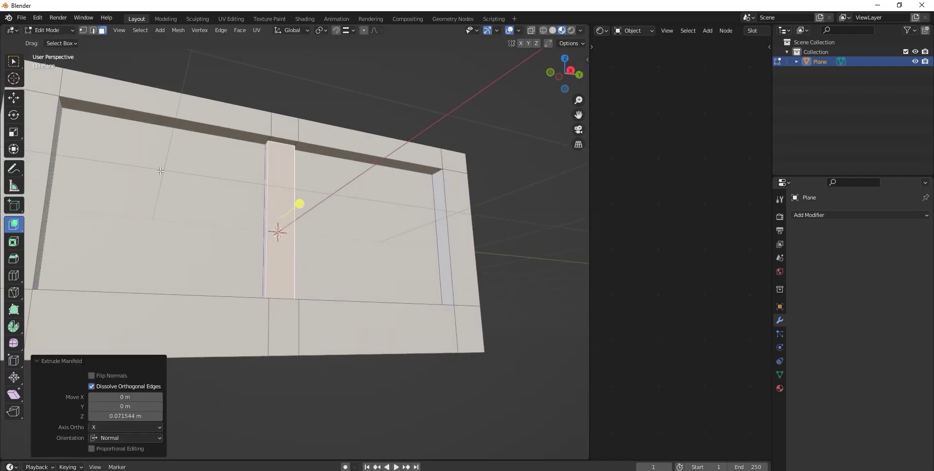
# Step: Select the wall's right column of faces and extrude it outward 0.13231 m
pyautogui.click(93, 30)
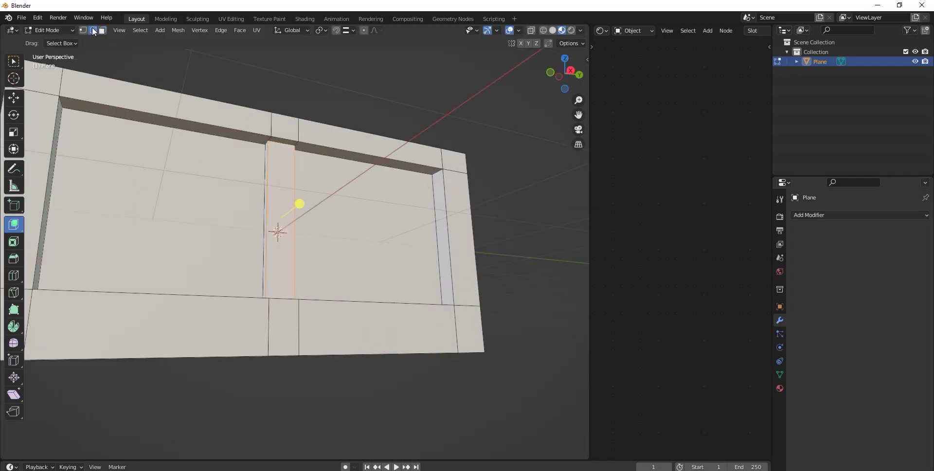
pyautogui.click(87, 102)
pyautogui.scroll(-5, 258, 169)
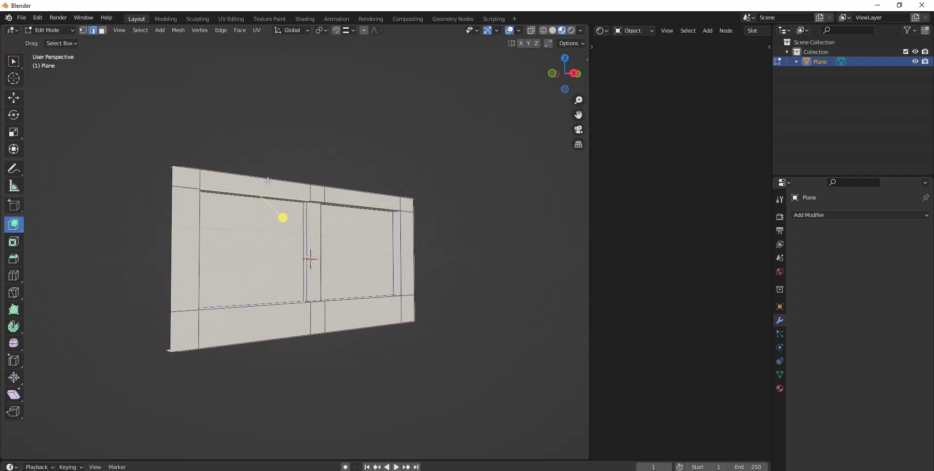
pyautogui.scroll(5, 261, 181)
pyautogui.click(103, 30)
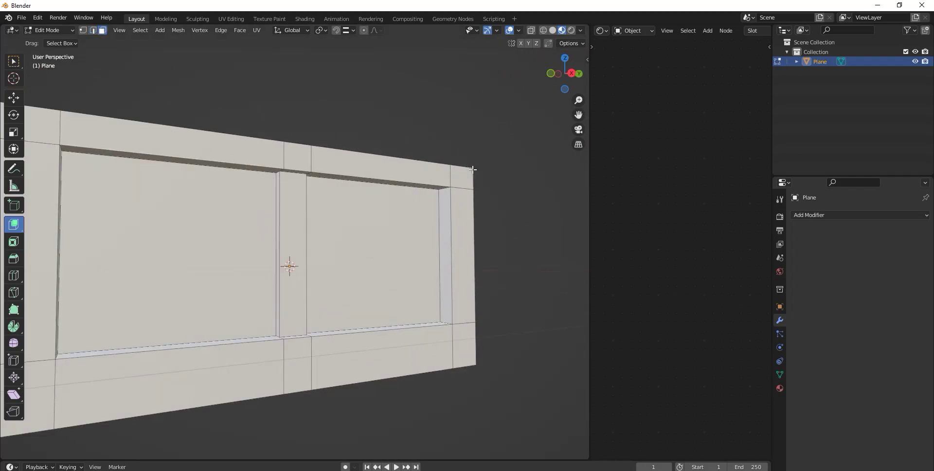
pyautogui.click(465, 181)
pyautogui.keyDown('ctrl'); pyautogui.click(462, 325); pyautogui.keyUp('ctrl')
pyautogui.scroll(-5, 461, 324)
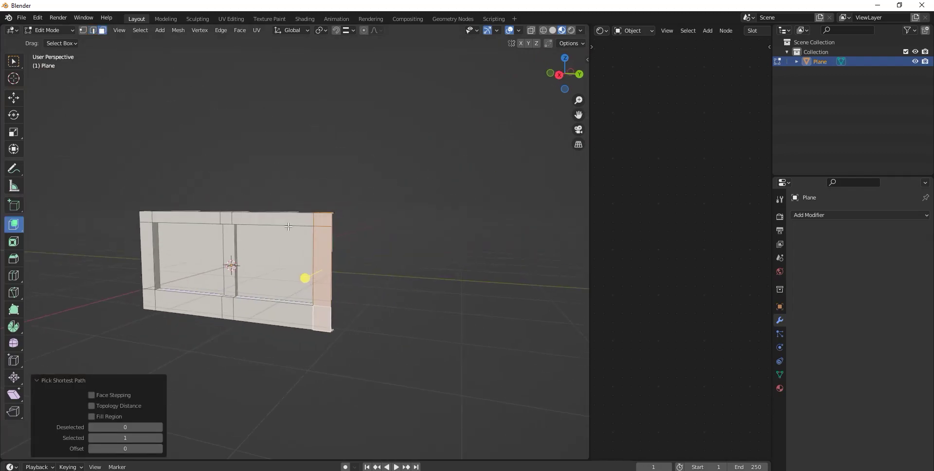
pyautogui.moveTo(311, 278); pyautogui.dragTo(264, 230, button='middle')
pyautogui.moveTo(204, 292); pyautogui.dragTo(192, 291)
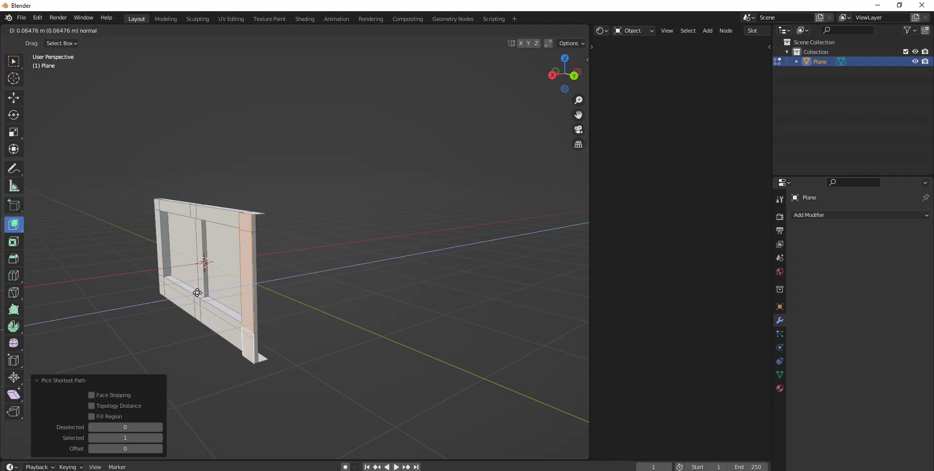
pyautogui.moveTo(195, 294); pyautogui.dragTo(275, 229, button='middle')
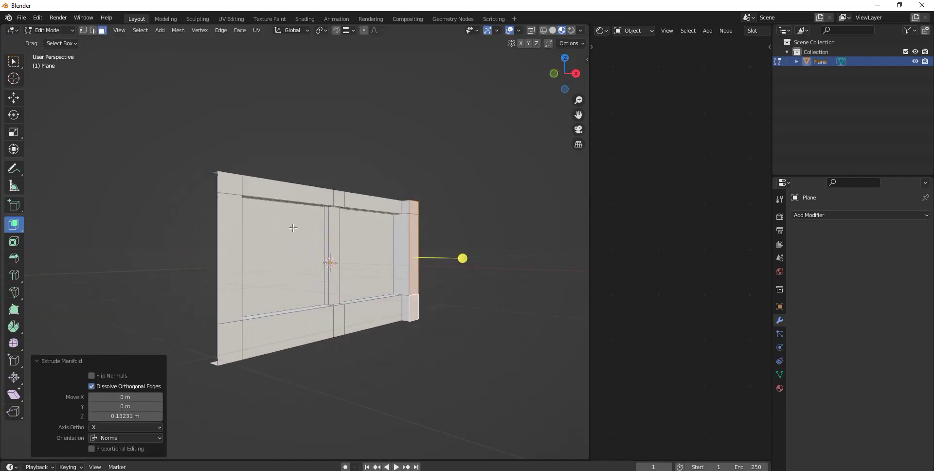
# Step: Move the wall's left edge 0.20457 m along Y, then select the right vertical corner edge
pyautogui.click(97, 30)
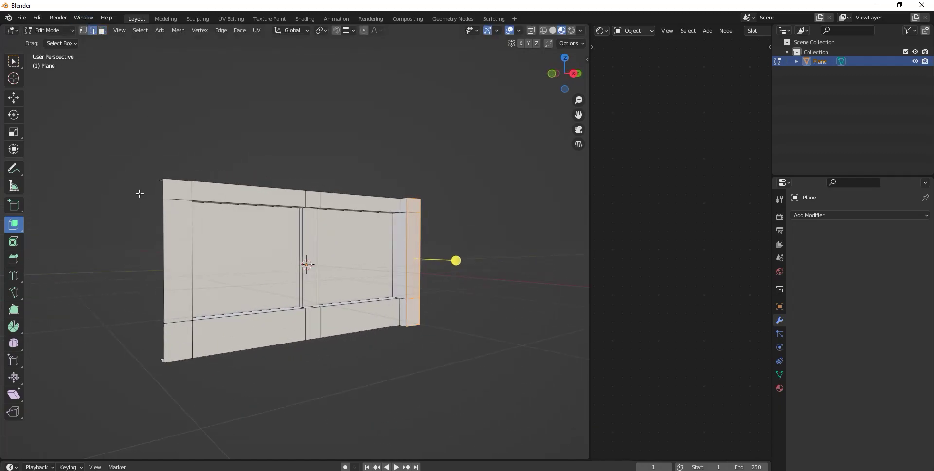
pyautogui.moveTo(156, 237); pyautogui.dragTo(174, 256, button='middle')
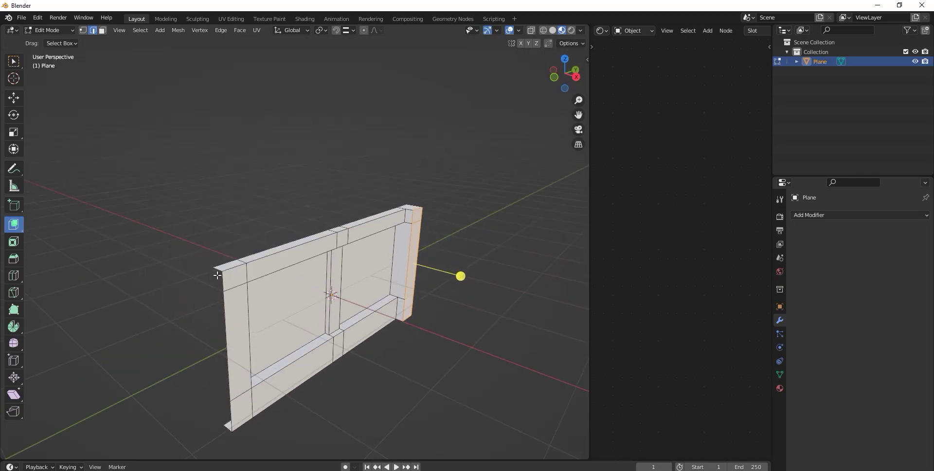
pyautogui.keyDown('ctrl'); pyautogui.click(224, 427); pyautogui.keyUp('ctrl')
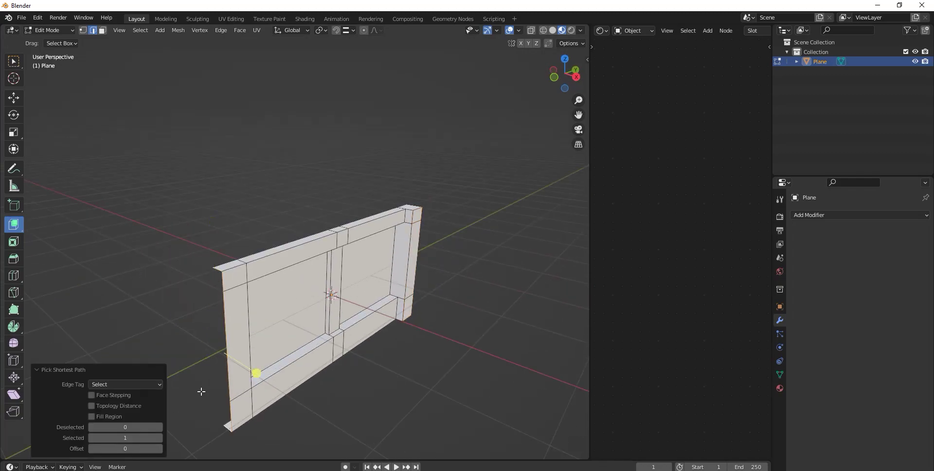
pyautogui.click(11, 101)
pyautogui.moveTo(251, 337); pyautogui.dragTo(273, 338)
pyautogui.moveTo(393, 398)
pyautogui.mouseDown(button='middle')
pyautogui.moveTo(371, 384)
pyautogui.moveTo(378, 377)
pyautogui.mouseUp(button='middle')
pyautogui.scroll(3, 361, 345)
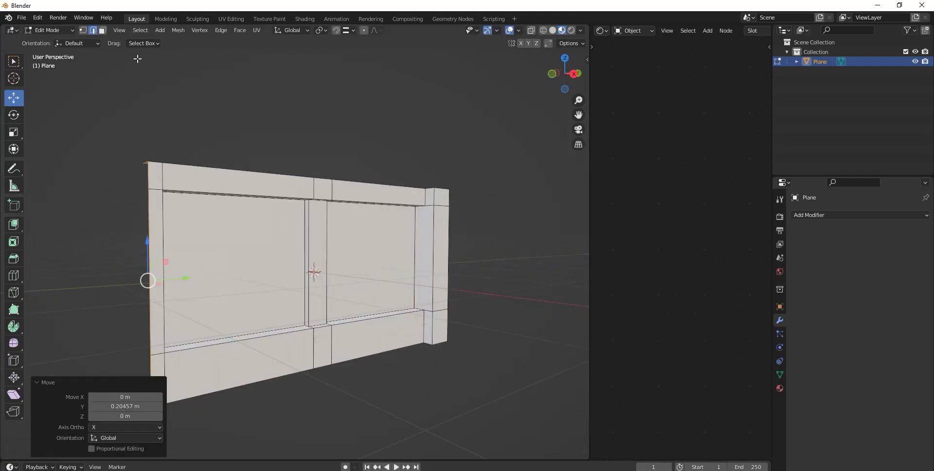
pyautogui.click(437, 199)
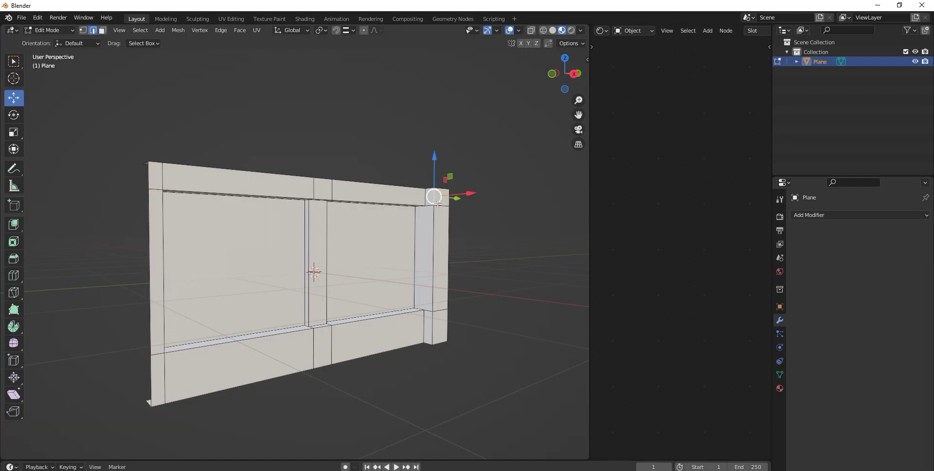
pyautogui.keyDown('ctrl'); pyautogui.click(437, 326); pyautogui.keyUp('ctrl')
# Step: Bevel the wall's right vertical corner edge into two edges
pyautogui.click(18, 260)
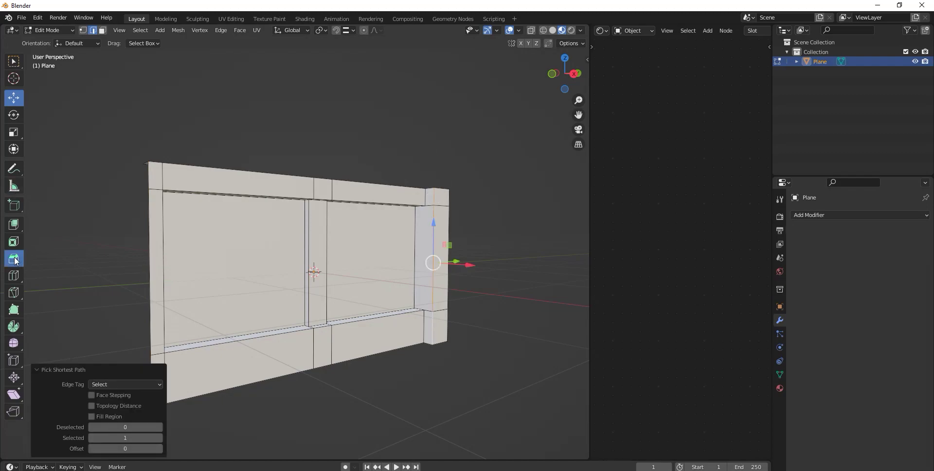
pyautogui.moveTo(444, 268); pyautogui.dragTo(441, 265)
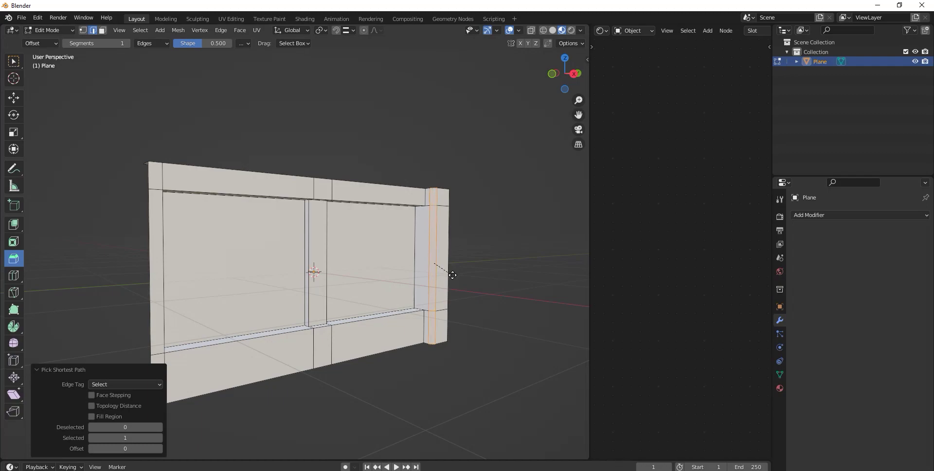
pyautogui.moveTo(440, 265)
pyautogui.mouseDown(button='middle')
pyautogui.moveTo(174, 207)
pyautogui.moveTo(50, 122)
pyautogui.mouseUp(button='middle')
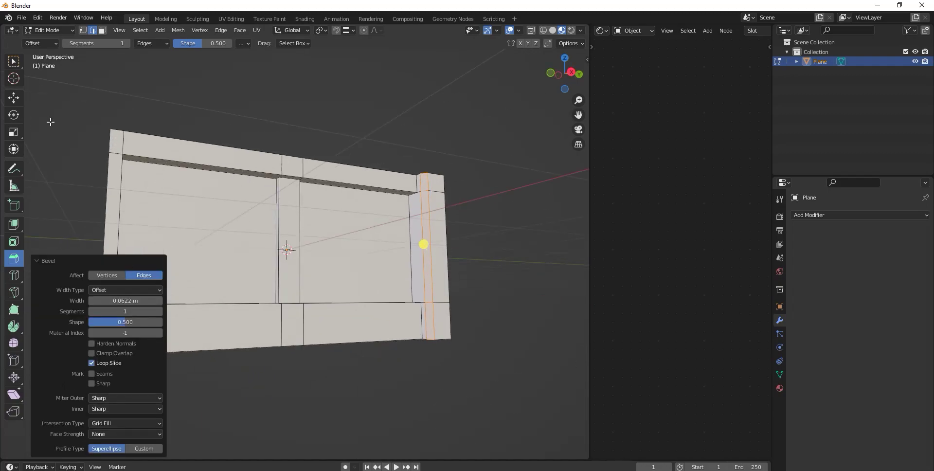
# Step: Select the top and bottom window groove edges and bevel them 0.0439 m
pyautogui.click(133, 152)
pyautogui.keyDown('ctrl'); pyautogui.click(391, 185); pyautogui.keyUp('ctrl')
pyautogui.moveTo(391, 185); pyautogui.dragTo(385, 264, button='middle')
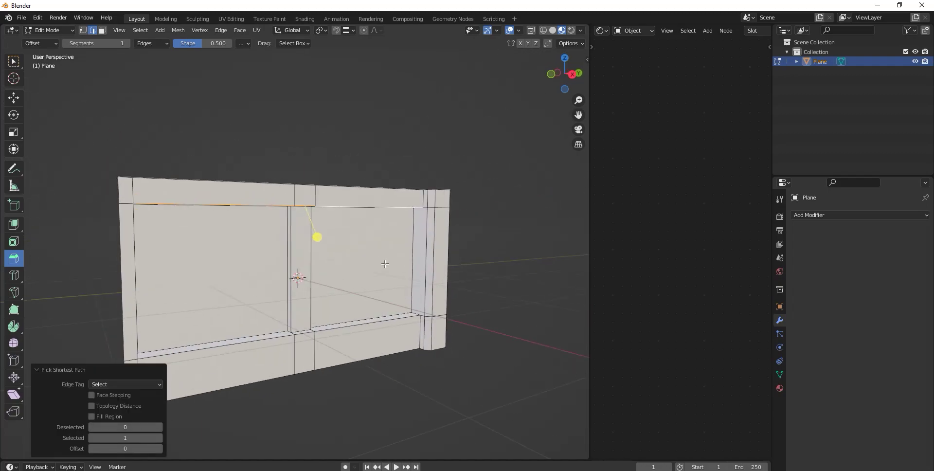
pyautogui.keyDown('shift'); pyautogui.click(406, 315); pyautogui.keyUp('shift')
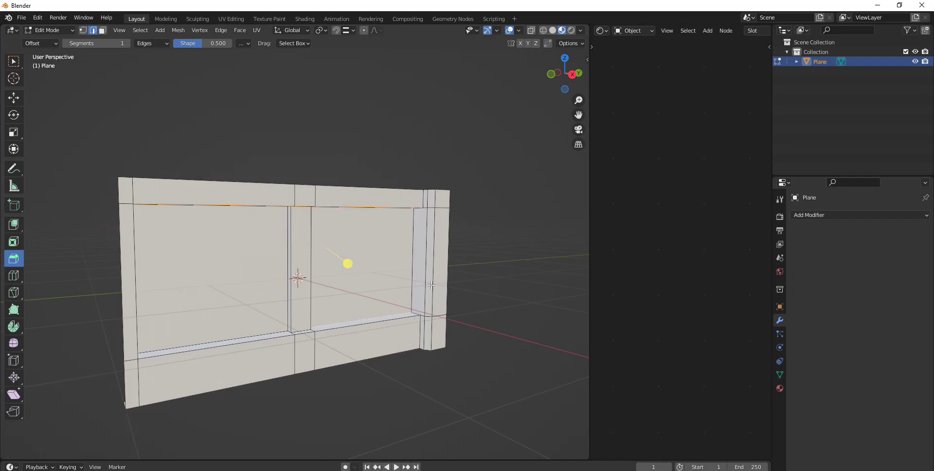
pyautogui.keyDown('shift'); pyautogui.click(391, 318); pyautogui.keyUp('shift')
pyautogui.keyDown('shift'); pyautogui.click(355, 335); pyautogui.keyUp('shift')
pyautogui.keyDown('ctrl'); pyautogui.click(274, 343); pyautogui.keyUp('ctrl')
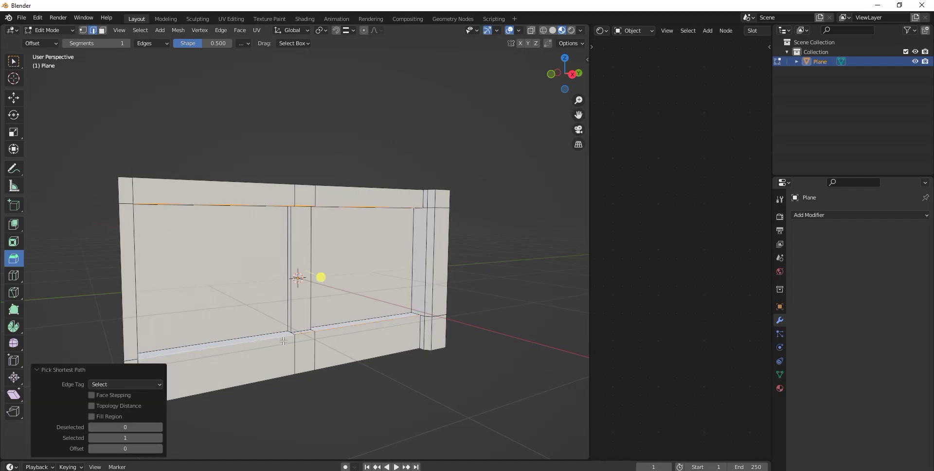
pyautogui.moveTo(283, 338); pyautogui.dragTo(388, 317, button='middle')
pyautogui.moveTo(355, 280); pyautogui.dragTo(364, 281)
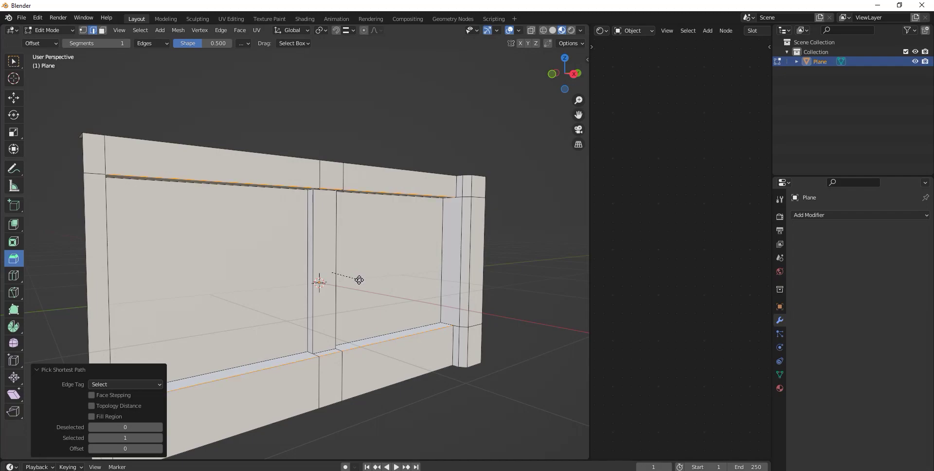
pyautogui.click(364, 282)
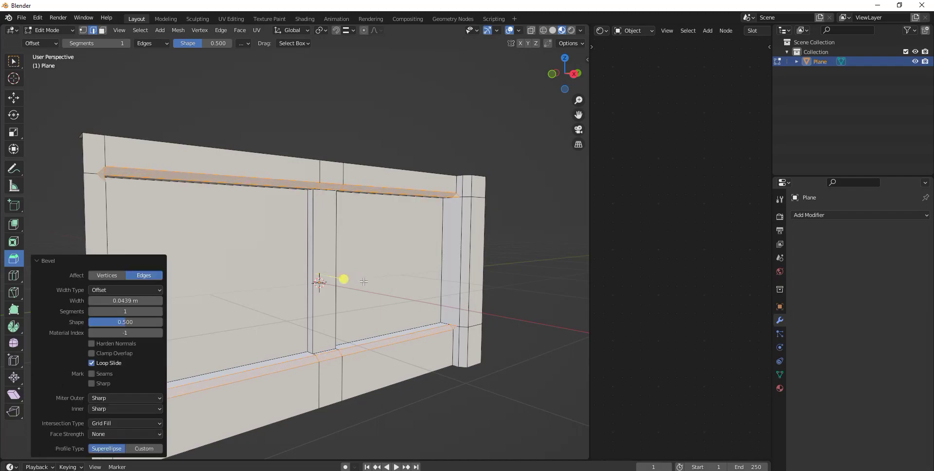
# Step: Zoom in on the bevelled frame corner and select a vertex there in vertex mode
pyautogui.moveTo(335, 277); pyautogui.dragTo(607, 98, button='middle')
pyautogui.moveTo(579, 114); pyautogui.dragTo(423, 288)
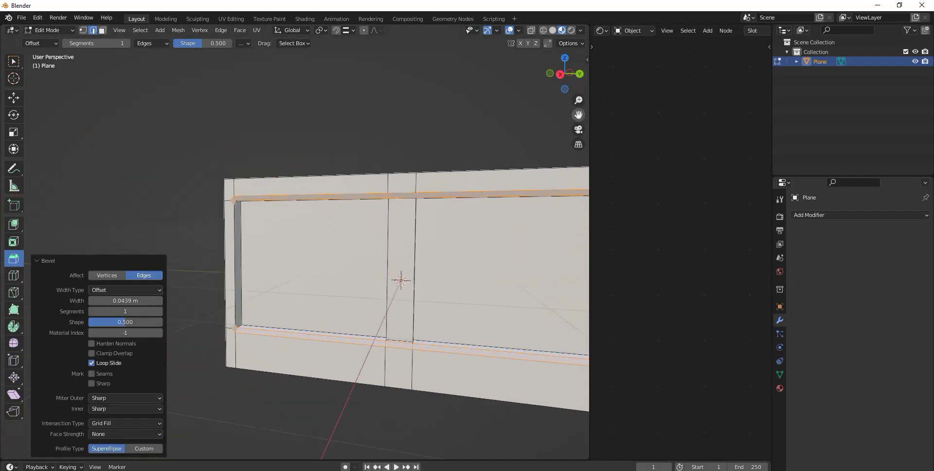
pyautogui.scroll(4, 345, 190)
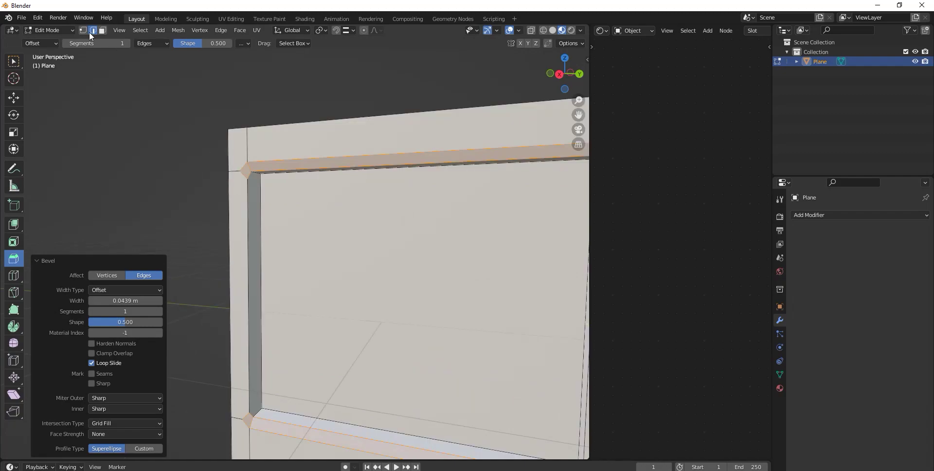
pyautogui.click(84, 31)
pyautogui.click(246, 163)
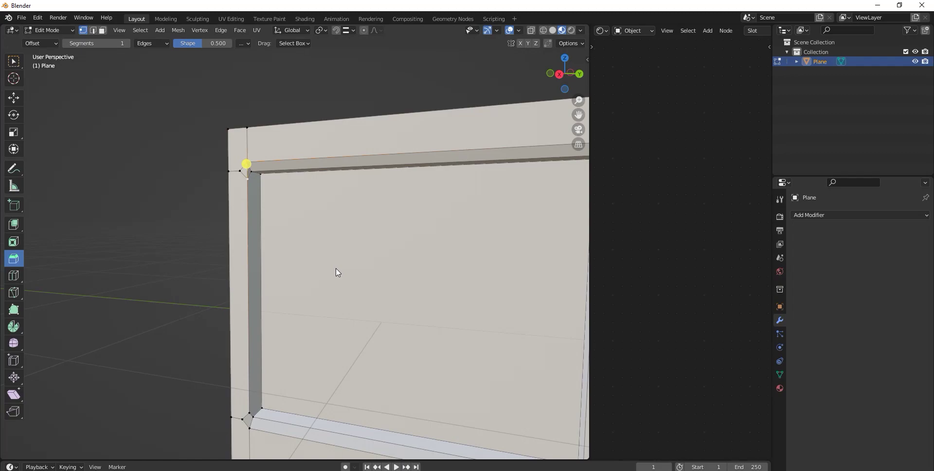
# Step: Dissolve a stray corner vertex and merge the bevel corner vertices at the last one
pyautogui.rightClick(302, 240)
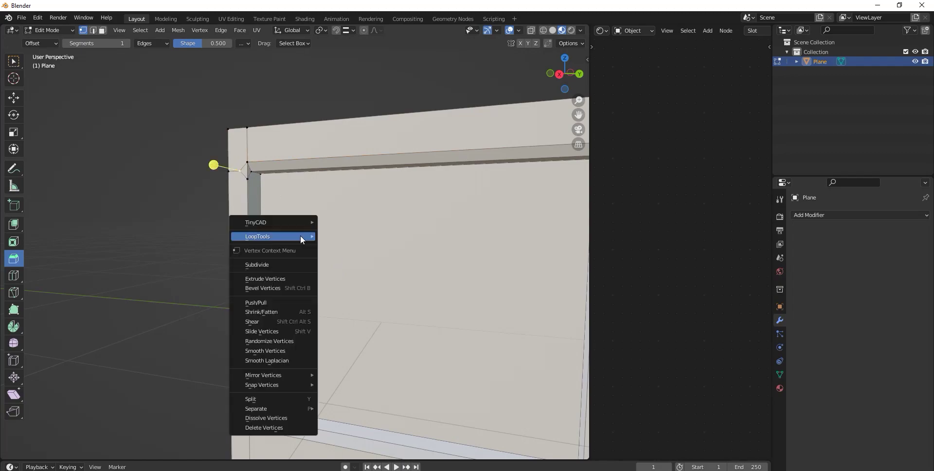
pyautogui.click(285, 413)
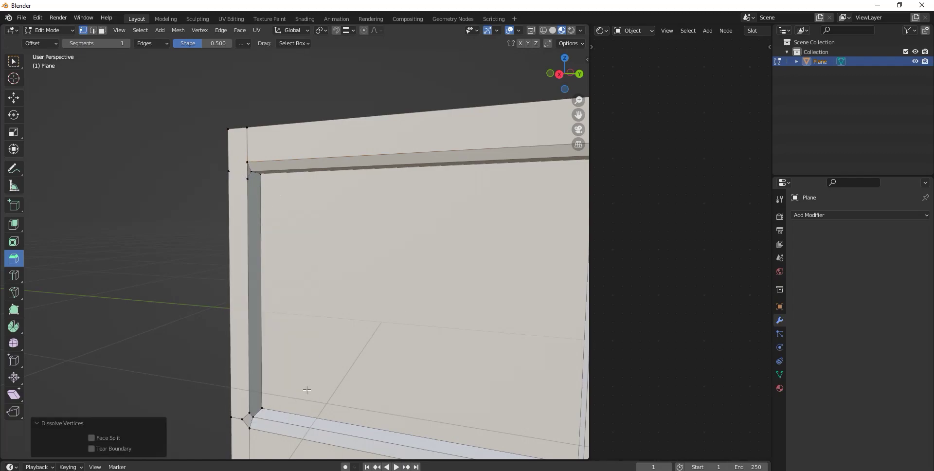
pyautogui.click(263, 174)
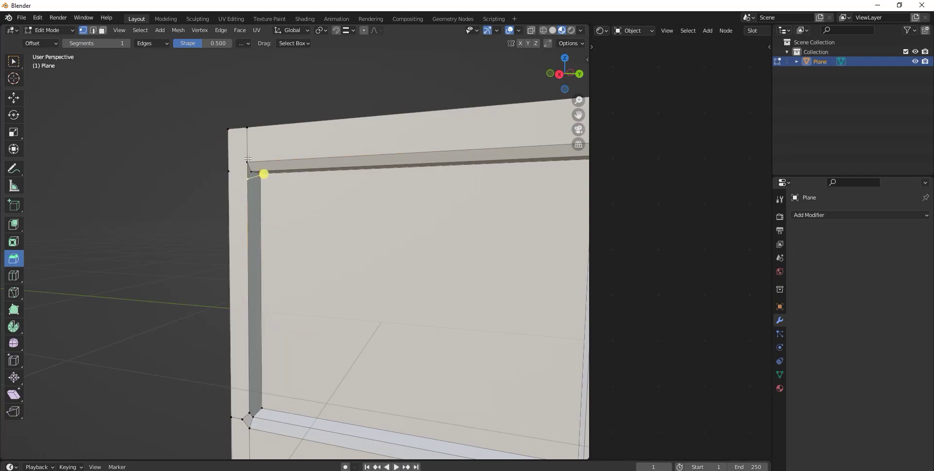
pyautogui.keyDown('shift'); pyautogui.click(247, 164); pyautogui.keyUp('shift')
pyautogui.press('m')
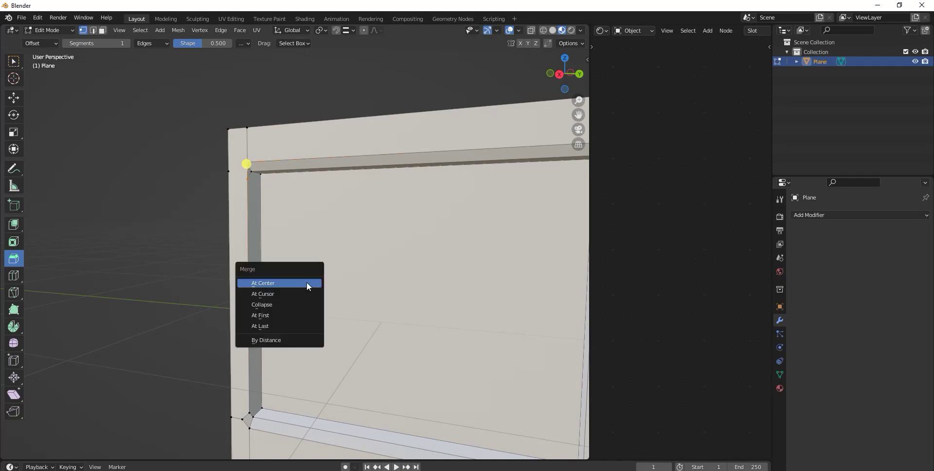
pyautogui.click(291, 326)
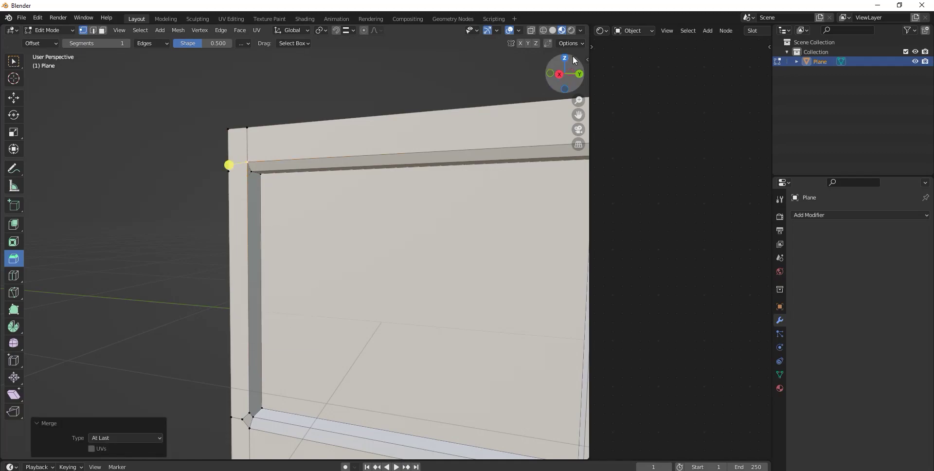
# Step: Dissolve the stray vertices at the lower bevel corner of the ledge
pyautogui.keyDown('shift'); pyautogui.moveTo(246, 416); pyautogui.dragTo(239, 264, button='middle'); pyautogui.keyUp('shift')
pyautogui.scroll(2, 239, 264)
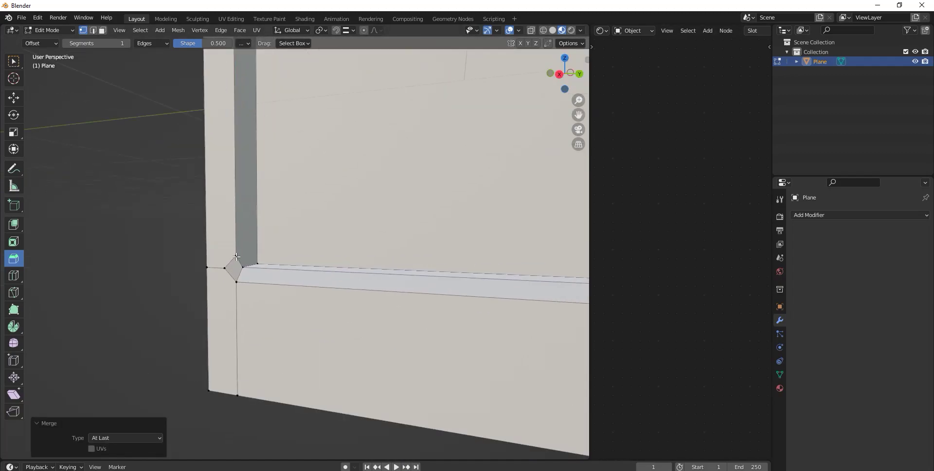
pyautogui.click(234, 276)
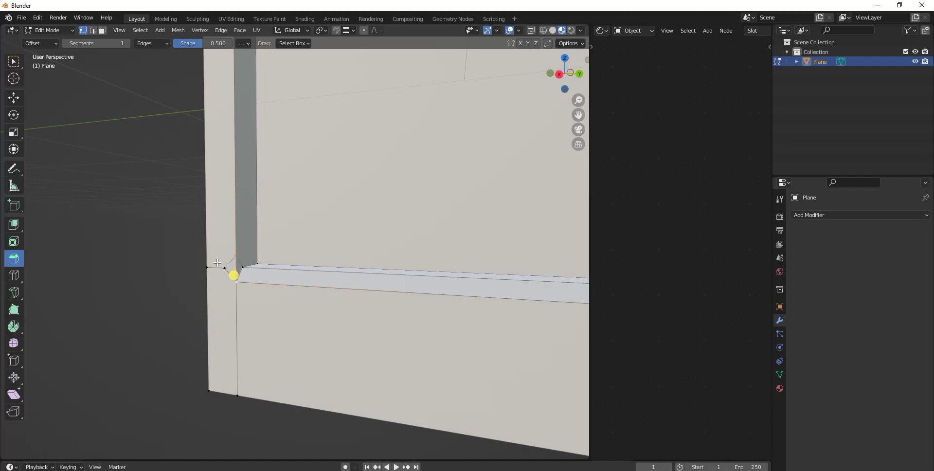
pyautogui.rightClick(355, 358)
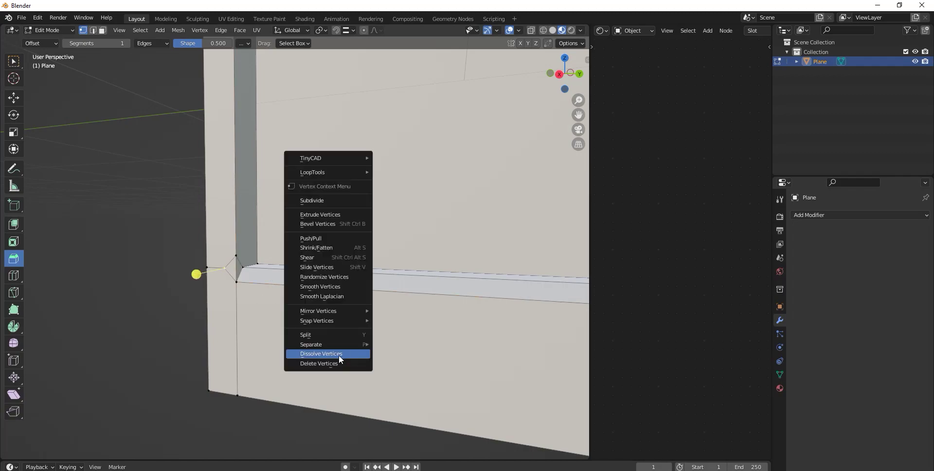
pyautogui.click(341, 360)
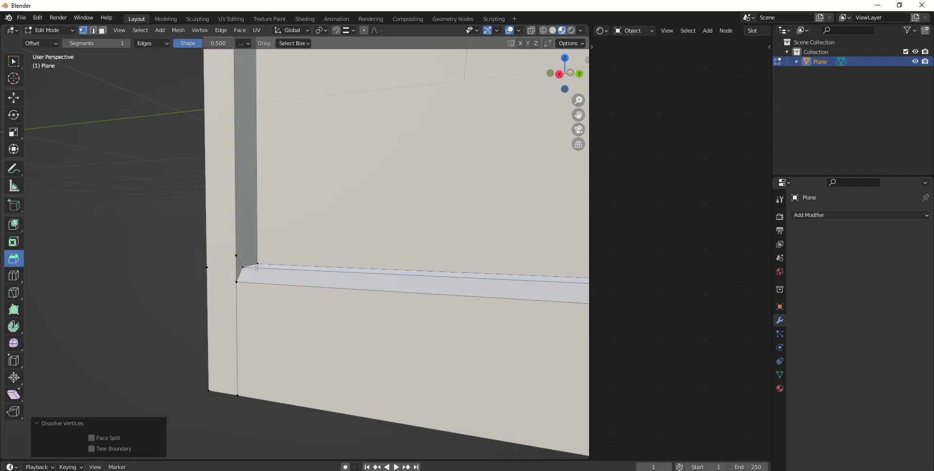
pyautogui.click(233, 275)
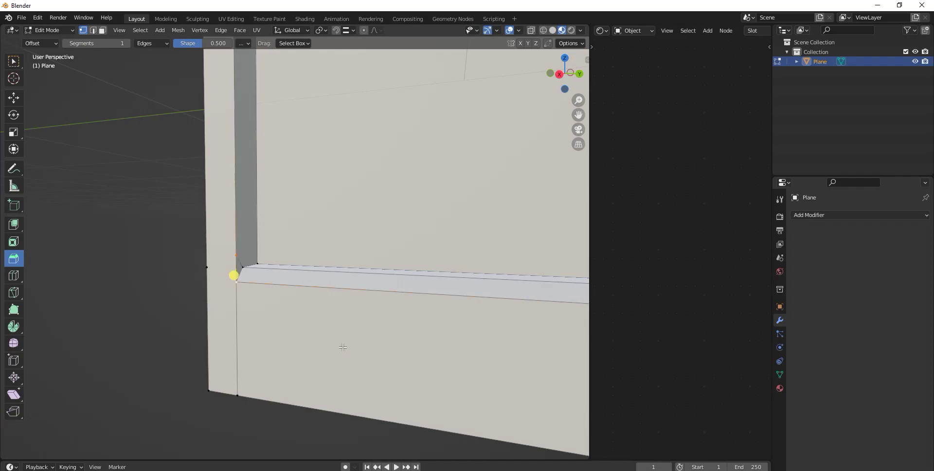
pyautogui.rightClick(343, 347)
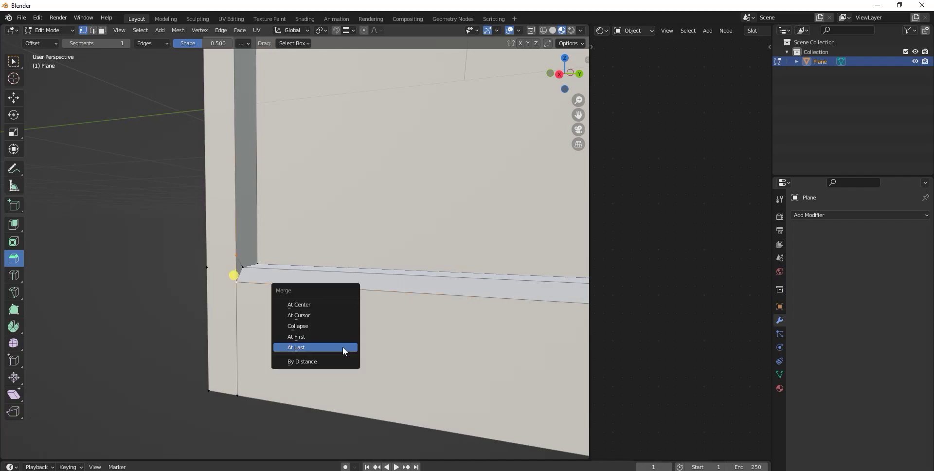
pyautogui.click(344, 348)
pyautogui.rightClick(262, 300)
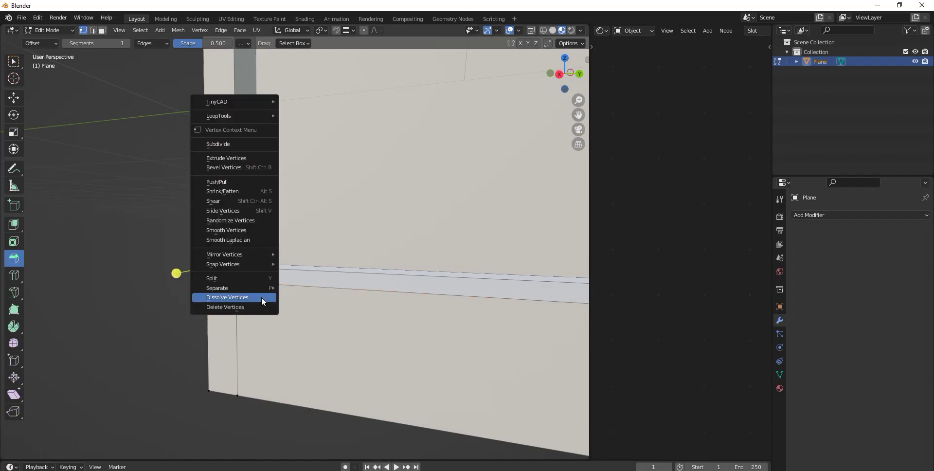
pyautogui.click(261, 300)
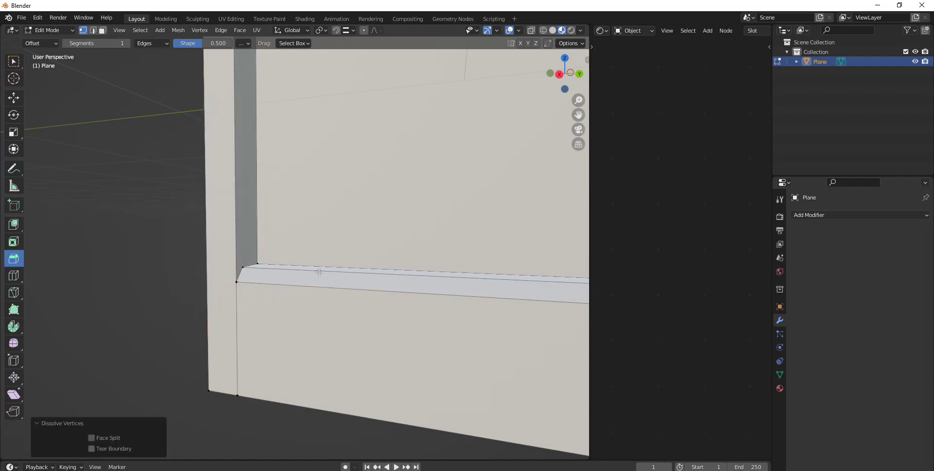
pyautogui.scroll(-5, 281, 136)
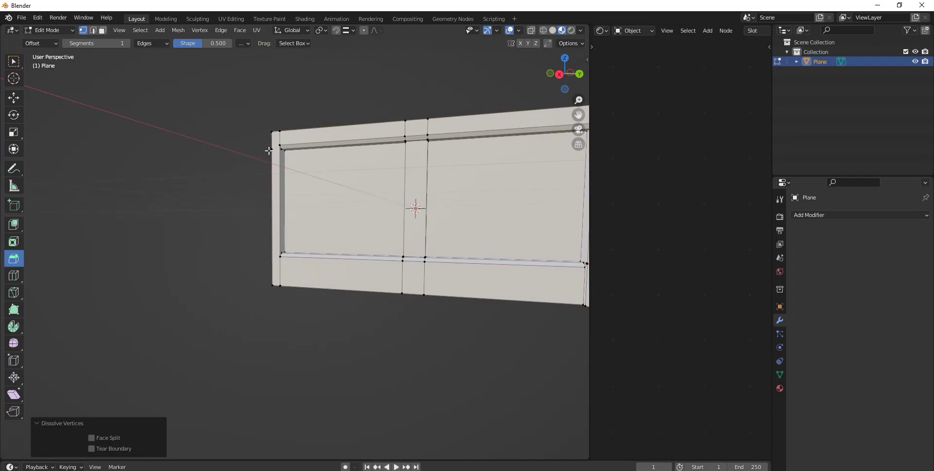
pyautogui.rightClick(270, 151)
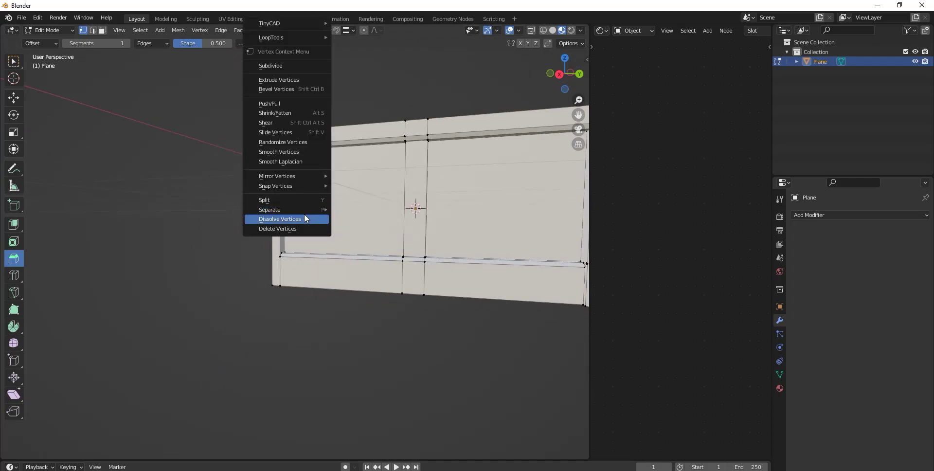
pyautogui.click(301, 217)
# Step: Merge the top and bottom ledge vertices into the corner column, at last
pyautogui.moveTo(209, 215); pyautogui.dragTo(336, 223, button='middle')
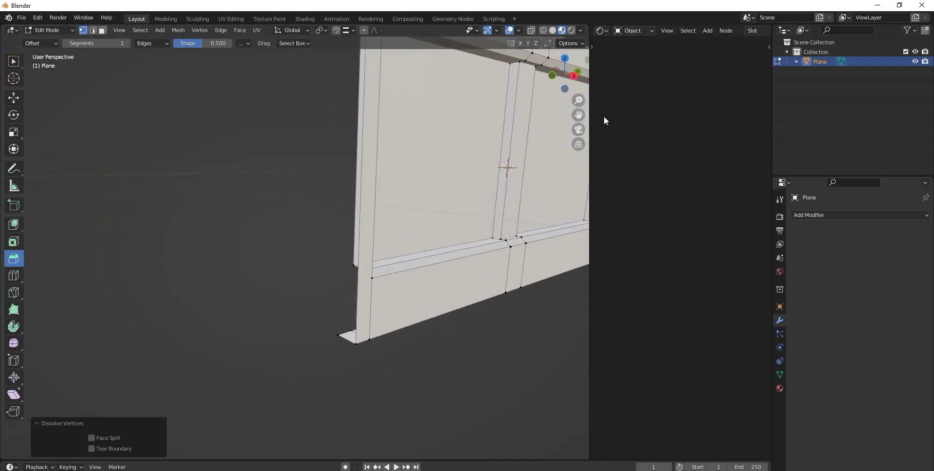
pyautogui.moveTo(578, 114); pyautogui.dragTo(397, 189)
pyautogui.moveTo(263, 139); pyautogui.dragTo(292, 167, button='middle')
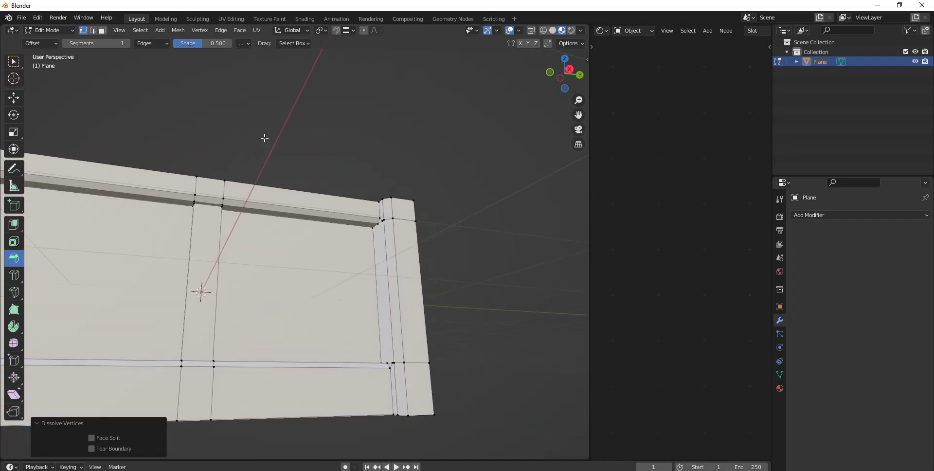
pyautogui.scroll(3, 444, 147)
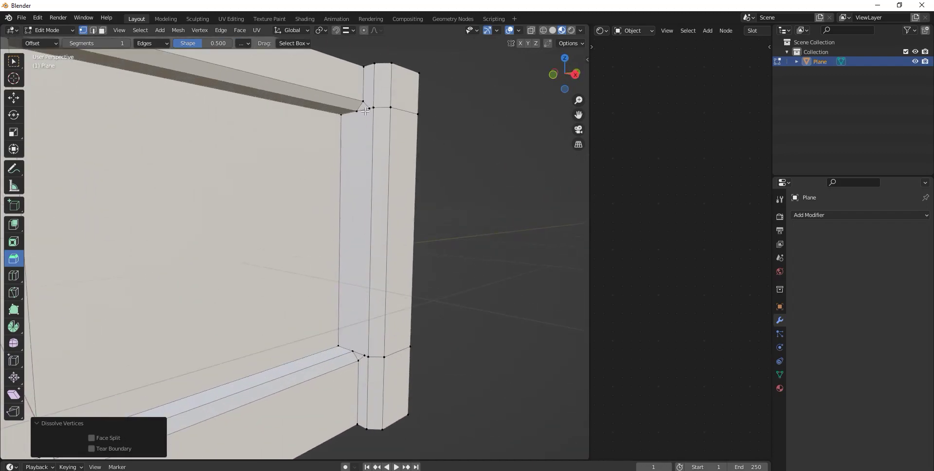
pyautogui.click(342, 100)
pyautogui.click(331, 118)
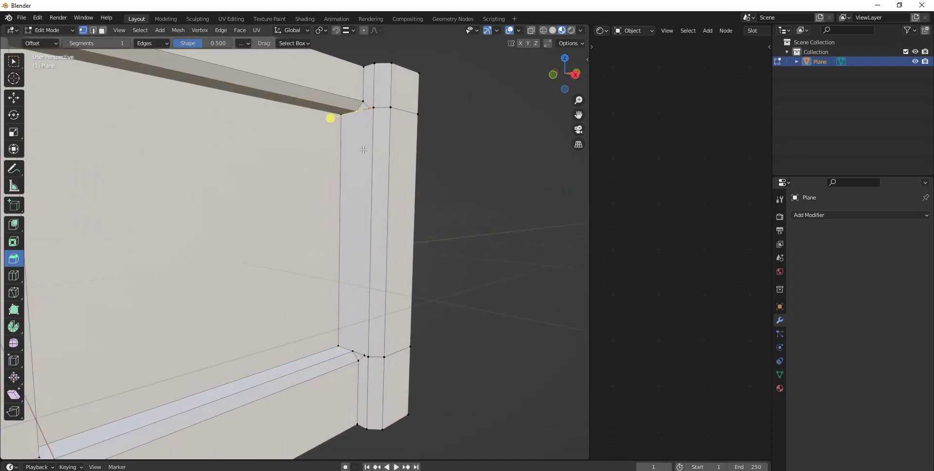
pyautogui.press('m')
pyautogui.click(363, 150)
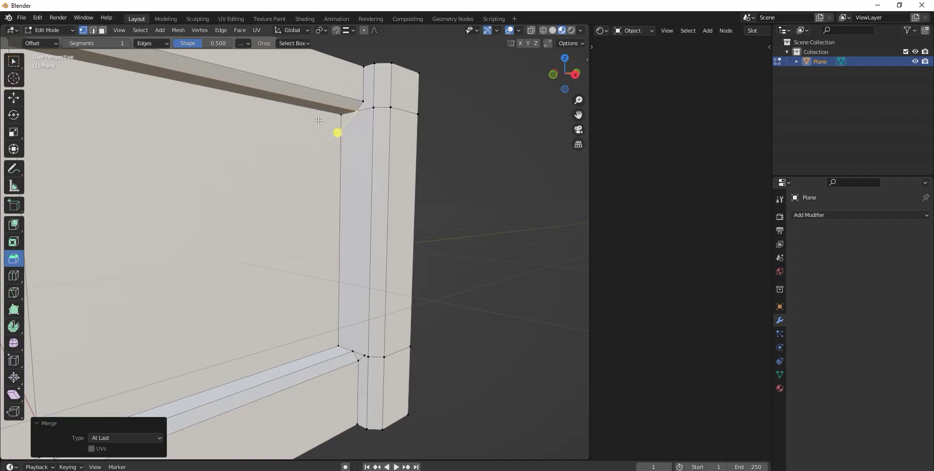
pyautogui.click(364, 355)
pyautogui.keyDown('shift'); pyautogui.click(360, 354); pyautogui.keyUp('shift')
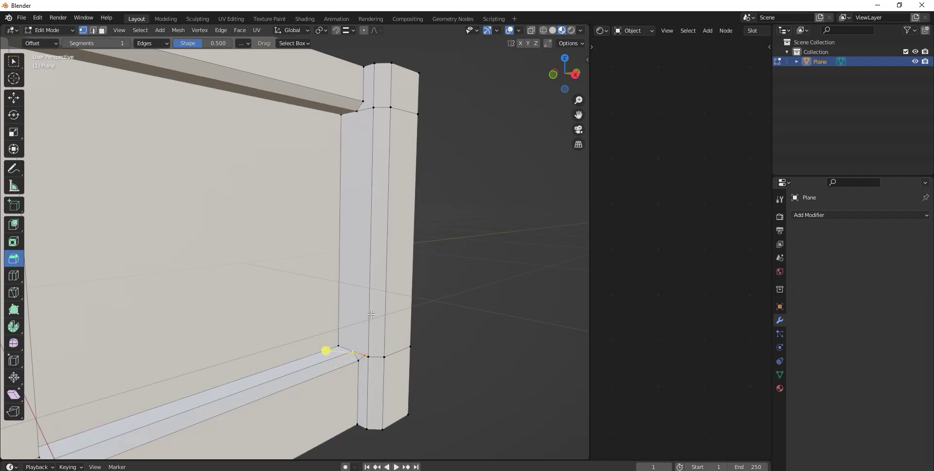
pyautogui.press('m')
pyautogui.click(371, 315)
pyautogui.moveTo(272, 263); pyautogui.dragTo(271, 261, button='middle')
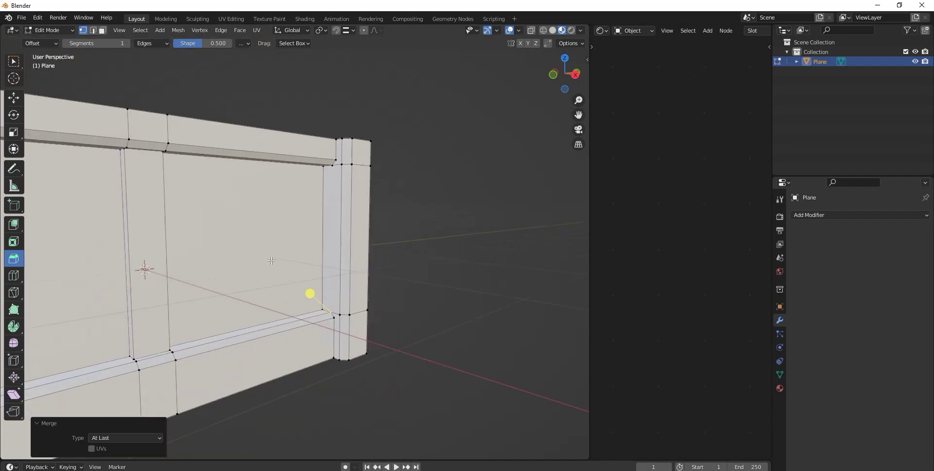
# Step: Merge all wall vertices by distance at 0.0001 m, then return to Object Mode
pyautogui.click(139, 30)
pyautogui.click(147, 41)
pyautogui.click(178, 30)
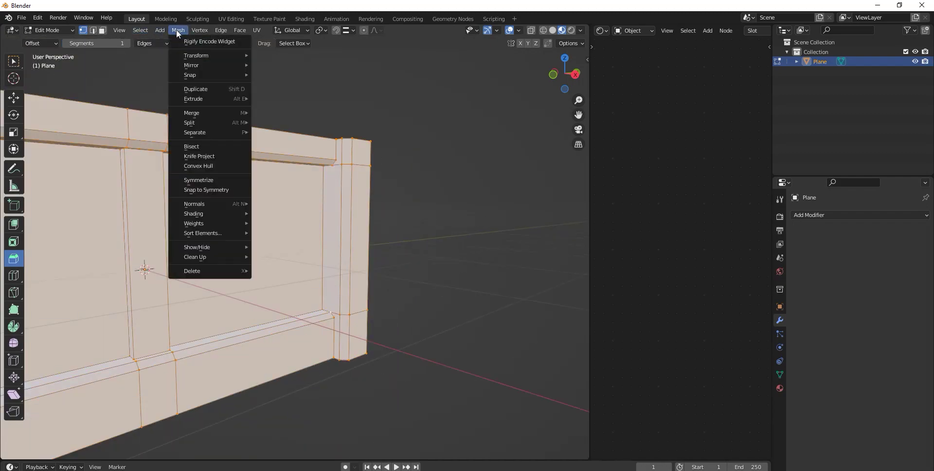
pyautogui.click(290, 333)
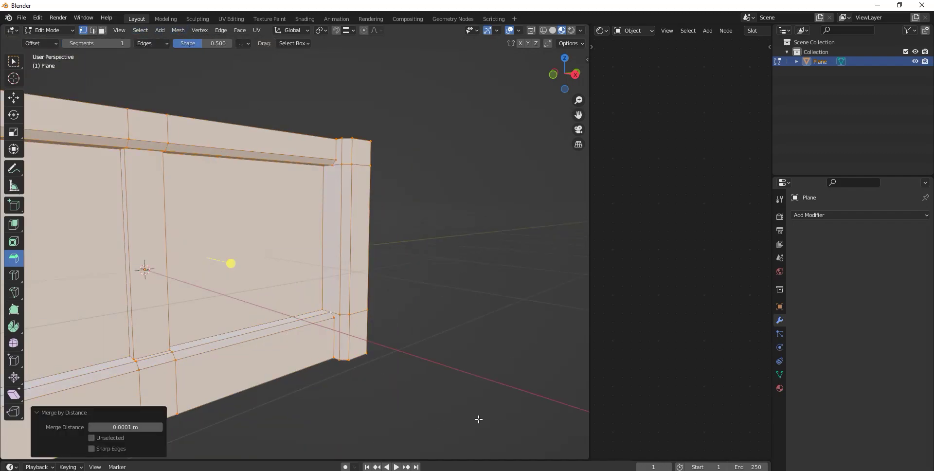
pyautogui.scroll(-5, 399, 230)
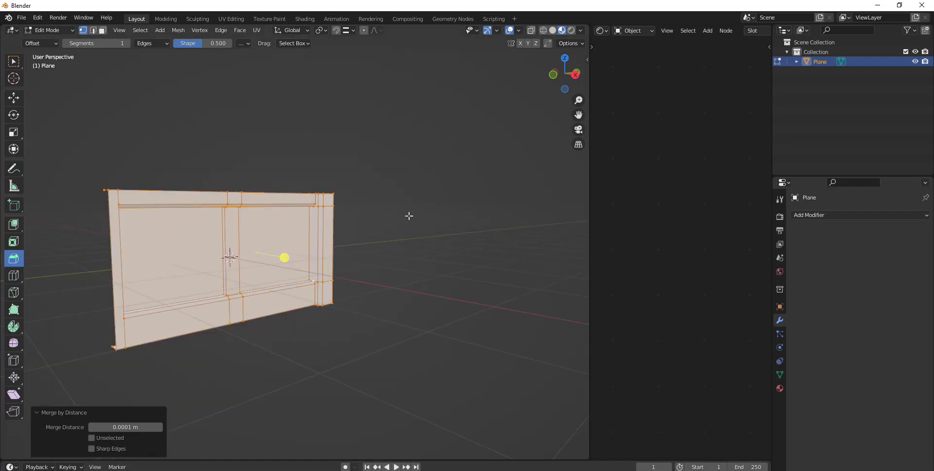
pyautogui.click(409, 215)
pyautogui.moveTo(94, 223)
pyautogui.mouseDown(button='middle')
pyautogui.moveTo(146, 227)
pyautogui.moveTo(162, 254)
pyautogui.moveTo(152, 246)
pyautogui.moveTo(167, 161)
pyautogui.moveTo(225, 170)
pyautogui.moveTo(175, 173)
pyautogui.moveTo(83, 206)
pyautogui.moveTo(319, 288)
pyautogui.mouseUp(button='middle')
pyautogui.scroll(2, 319, 288)
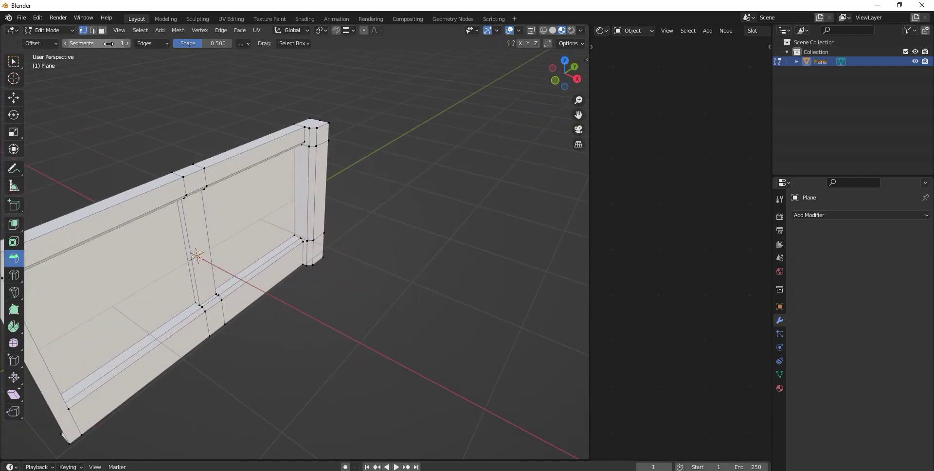
pyautogui.click(55, 30)
pyautogui.moveTo(282, 123); pyautogui.dragTo(308, 163, button='middle')
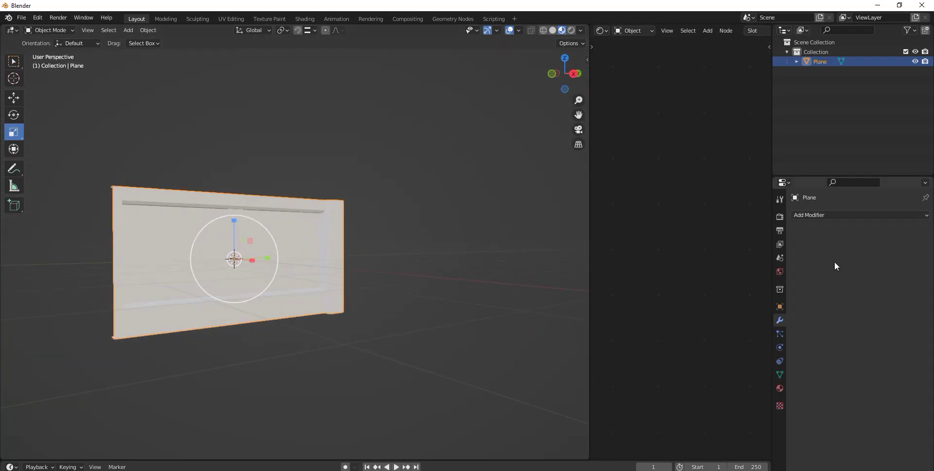
# Step: Create a new material, Material.001, for the wall and widen the shader editor around its Principled BSDF nodes
pyautogui.click(780, 387)
pyautogui.click(860, 258)
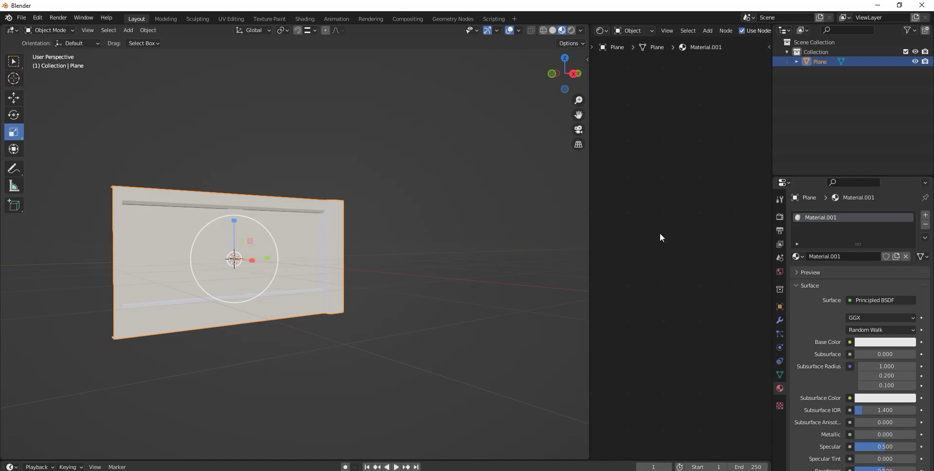
pyautogui.press('Home')
pyautogui.moveTo(589, 177); pyautogui.dragTo(516, 180)
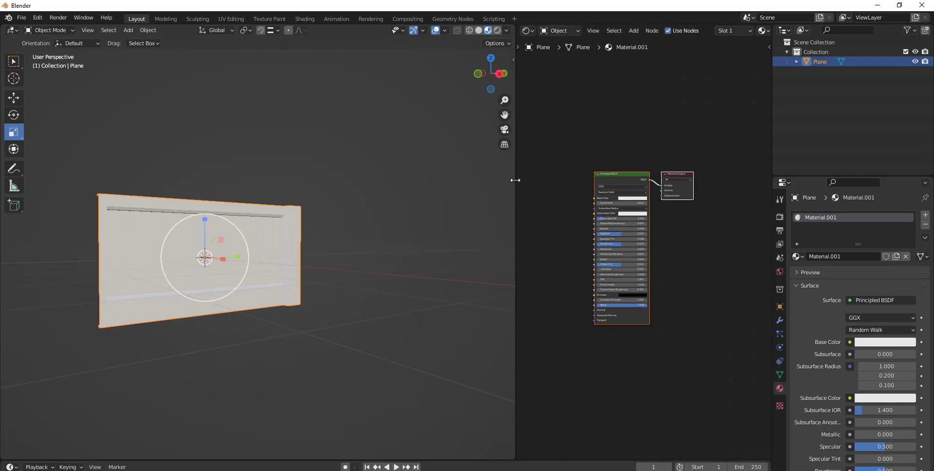
pyautogui.click(51, 33)
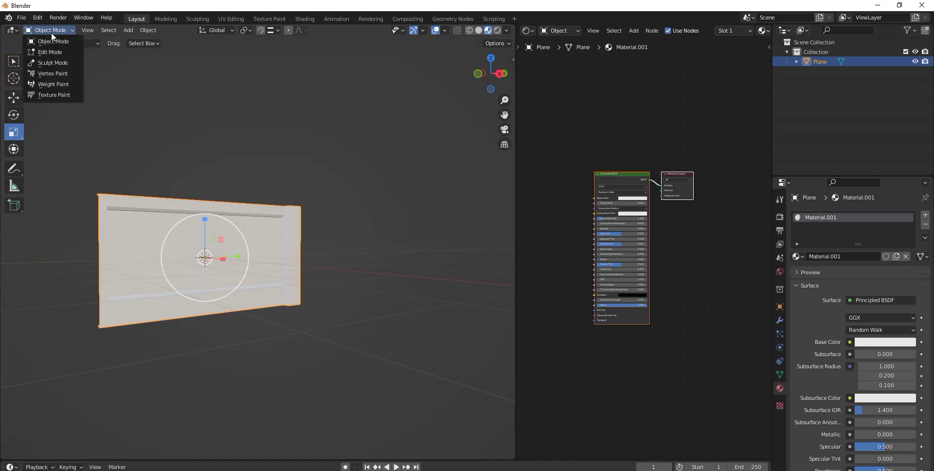
# Step: In Edit Mode, select the whole wall mesh and UV-unwrap it with Cube Projection
pyautogui.click(53, 49)
pyautogui.click(140, 30)
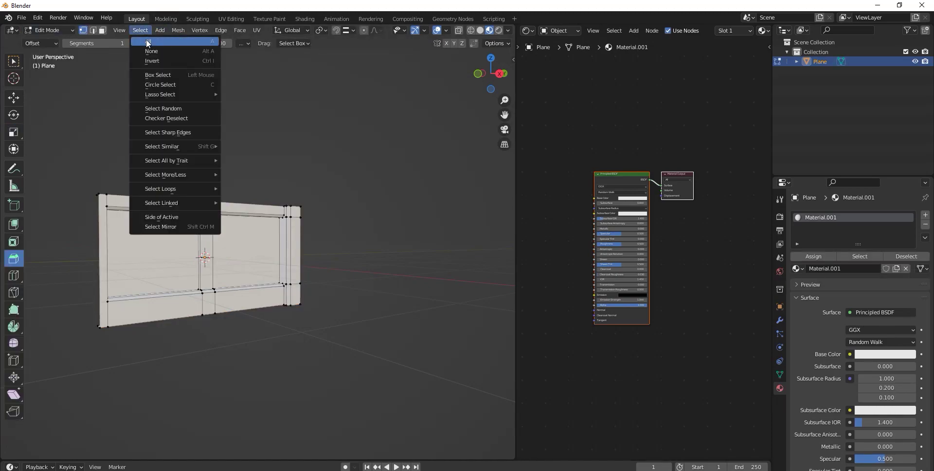
pyautogui.click(146, 41)
pyautogui.click(257, 31)
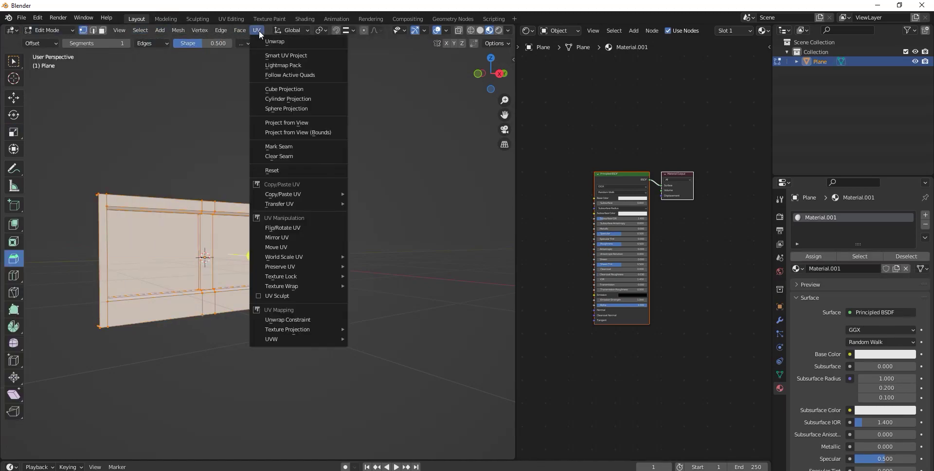
pyautogui.click(284, 89)
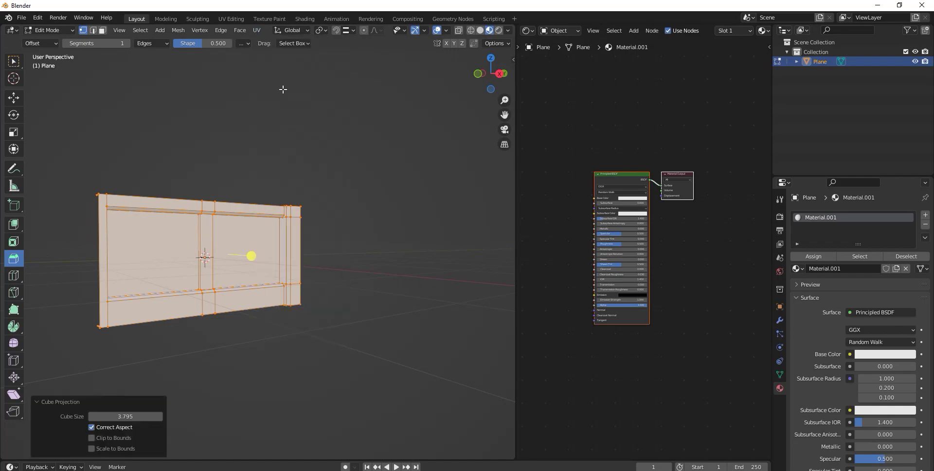
# Step: Return to Object Mode and make the Principled BSDF node active
pyautogui.click(54, 30)
pyautogui.click(52, 43)
pyautogui.moveTo(174, 226); pyautogui.dragTo(178, 251, button='middle')
pyautogui.click(625, 176)
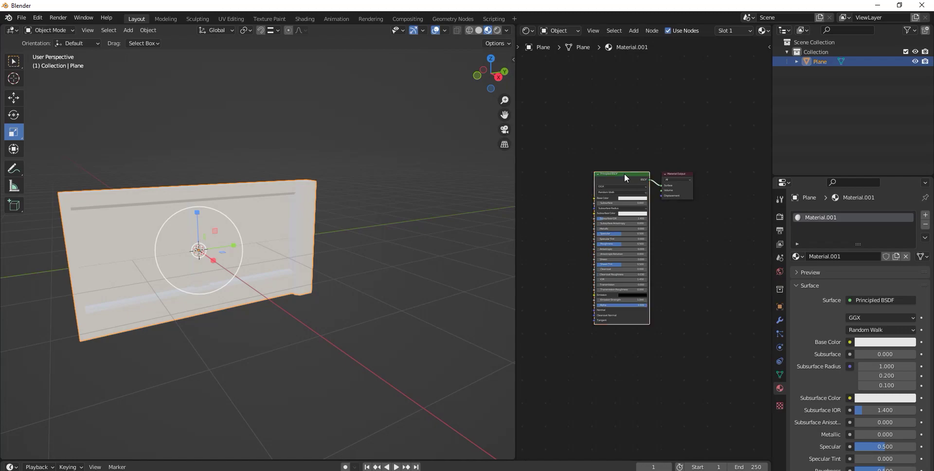
# Step: Using Ctrl+Shift+T, pick the Concrete007 color, displacement and NormalDX images for the Principled BSDF
pyautogui.hotkey('ctrl', 'shift', 't')
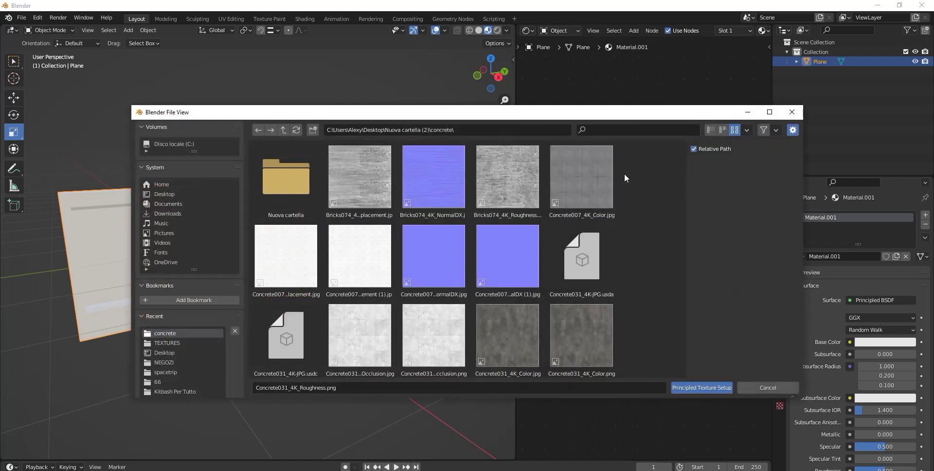
pyautogui.click(604, 180)
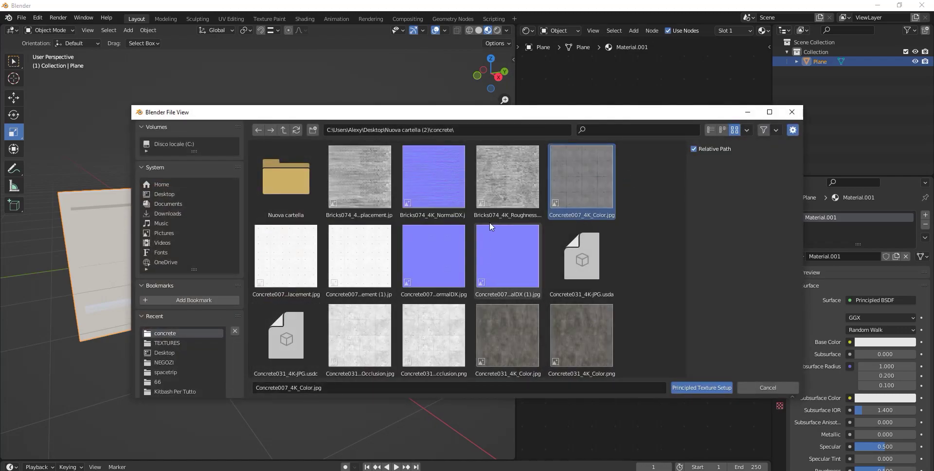
pyautogui.keyDown('ctrl'); pyautogui.click(286, 278); pyautogui.keyUp('ctrl')
pyautogui.keyDown('ctrl'); pyautogui.click(451, 267); pyautogui.keyUp('ctrl')
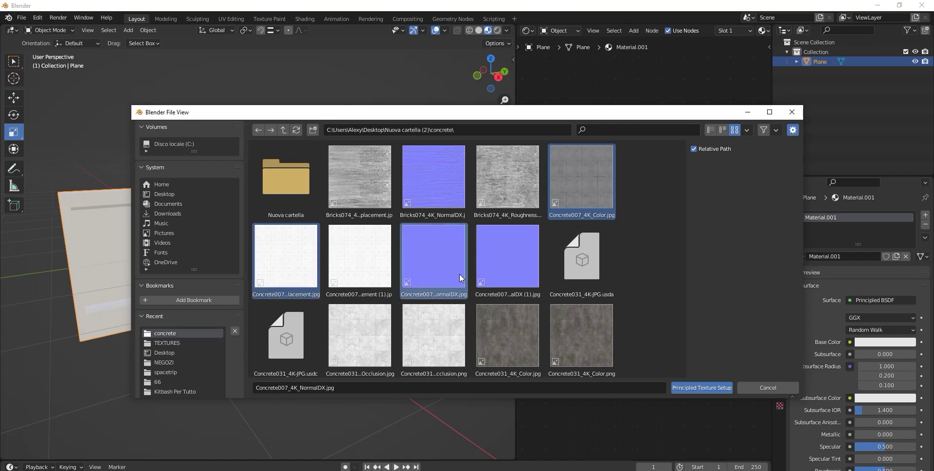
pyautogui.scroll(-2, 460, 274)
pyautogui.scroll(-2, 460, 278)
pyautogui.scroll(-1, 460, 278)
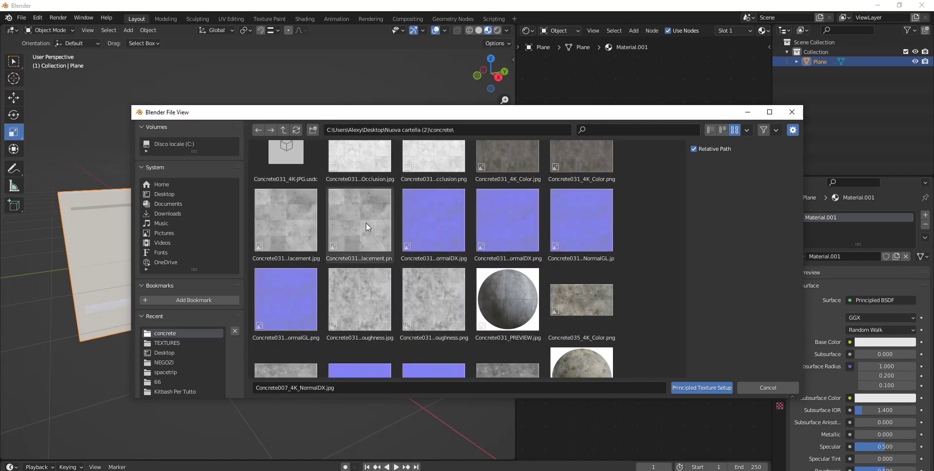
pyautogui.scroll(-1, 382, 248)
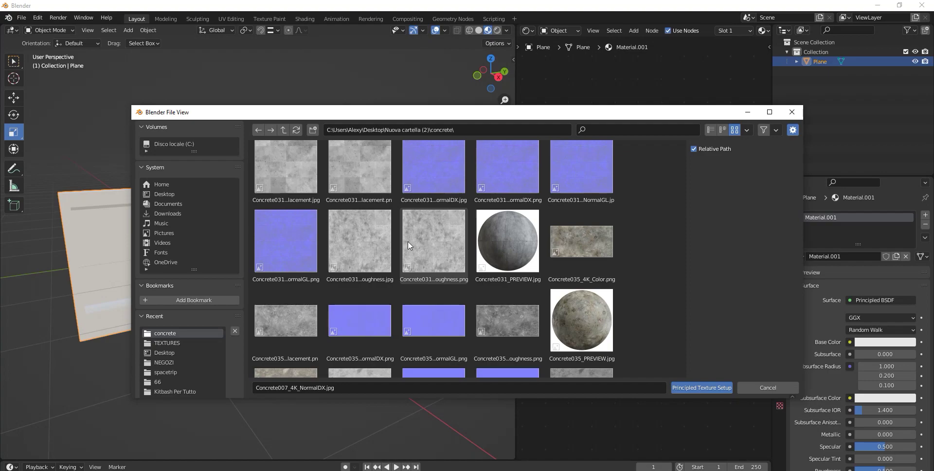
# Step: Build the connected Concrete007 texture nodes with Principled Texture Setup
pyautogui.click(690, 386)
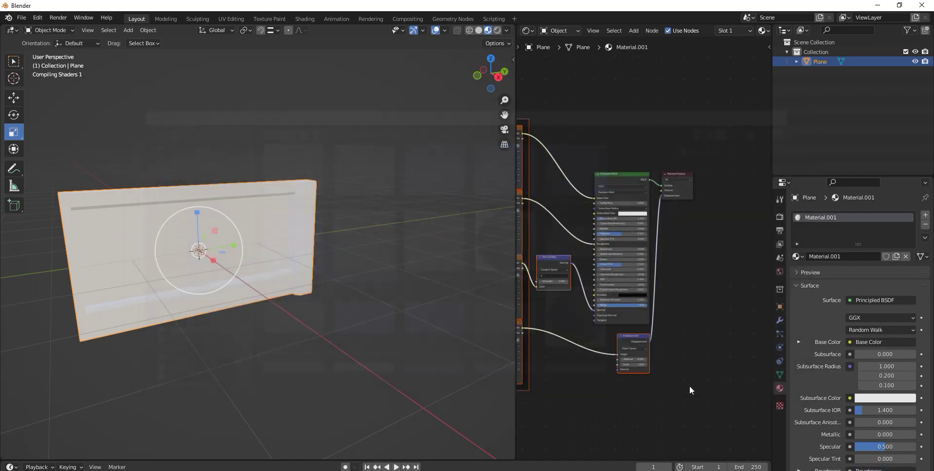
pyautogui.scroll(1, 362, 222)
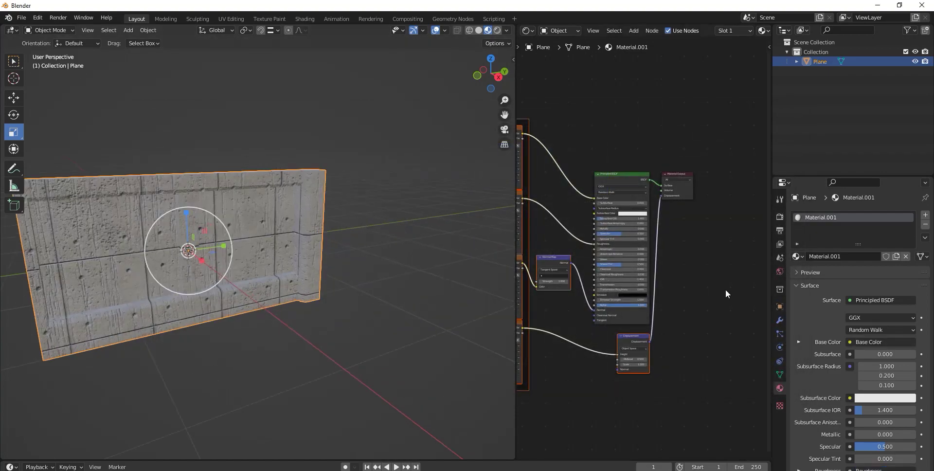
pyautogui.scroll(-2, 570, 337)
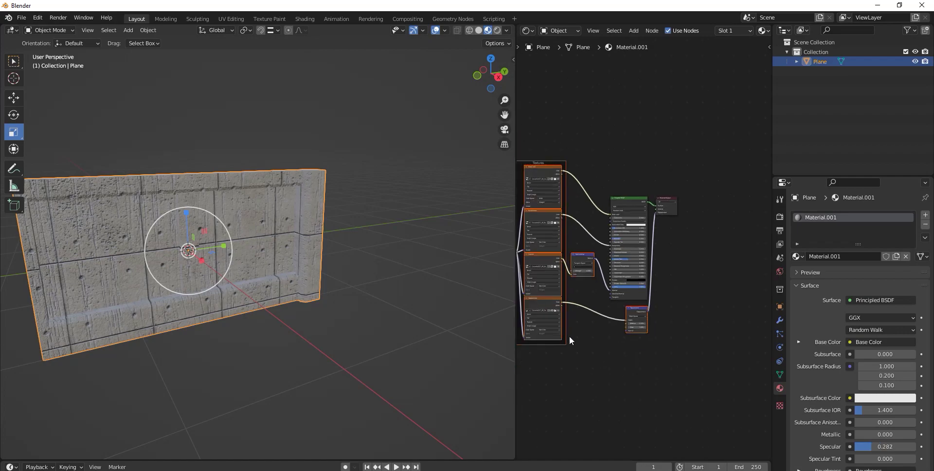
pyautogui.scroll(-3, 569, 337)
pyautogui.scroll(2, 646, 361)
pyautogui.scroll(2, 647, 361)
# Step: Raise the Mapping node's scale to 1.900 on all axes
pyautogui.moveTo(440, 302); pyautogui.dragTo(296, 297, button='middle')
pyautogui.scroll(2, 296, 297)
pyautogui.scroll(2, 617, 327)
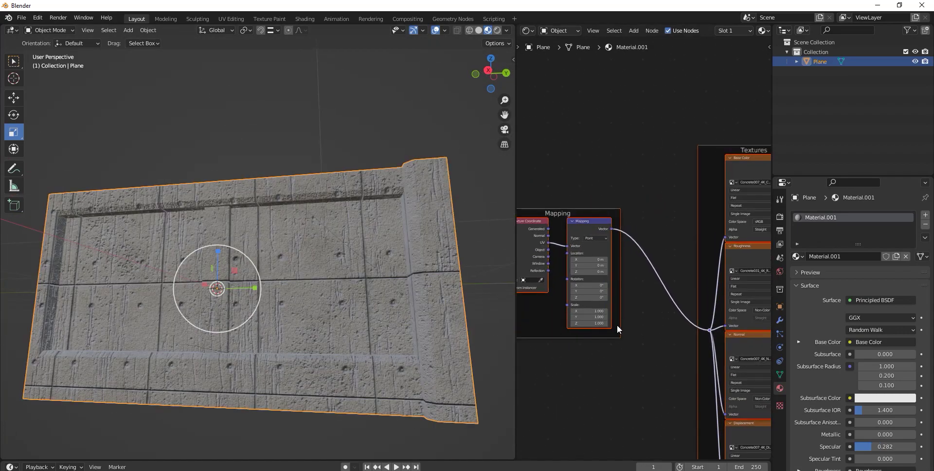
pyautogui.moveTo(582, 311); pyautogui.dragTo(606, 323)
pyautogui.scroll(-4, 155, 228)
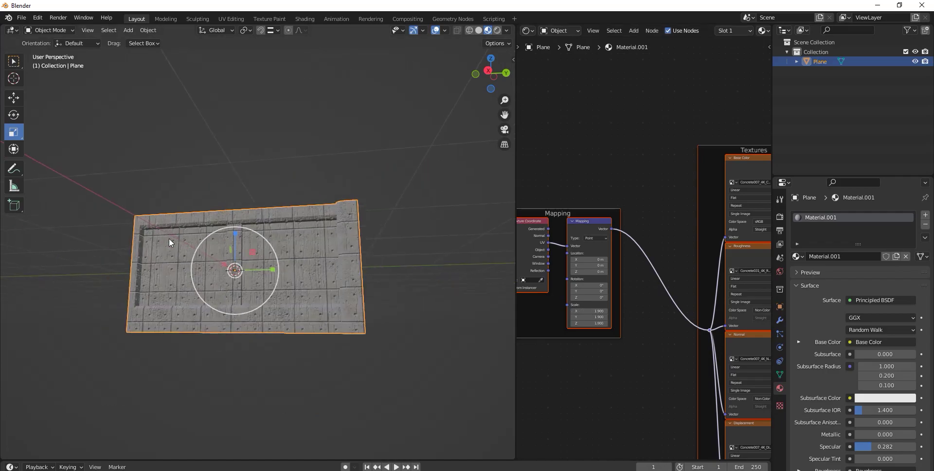
pyautogui.moveTo(167, 244); pyautogui.dragTo(185, 244, button='middle')
# Step: Add a second material slot with a new material, and rename Material.001 to concrete
pyautogui.click(926, 215)
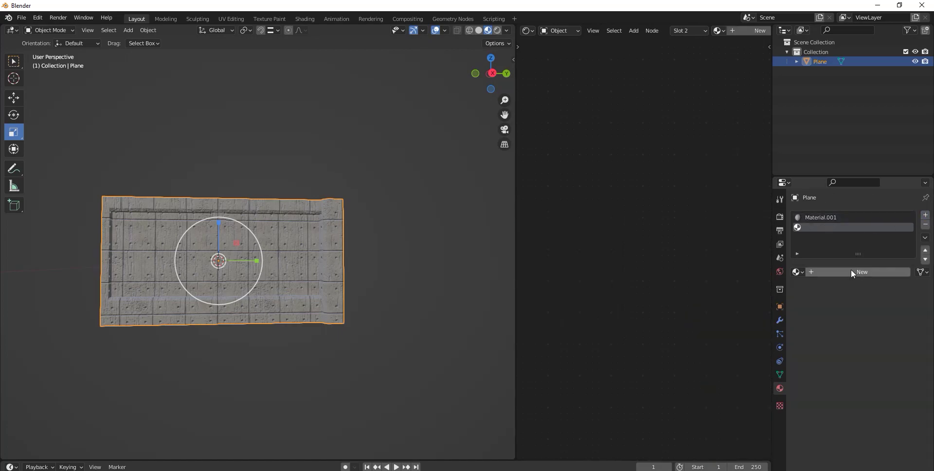
pyautogui.click(851, 271)
pyautogui.doubleClick(824, 218)
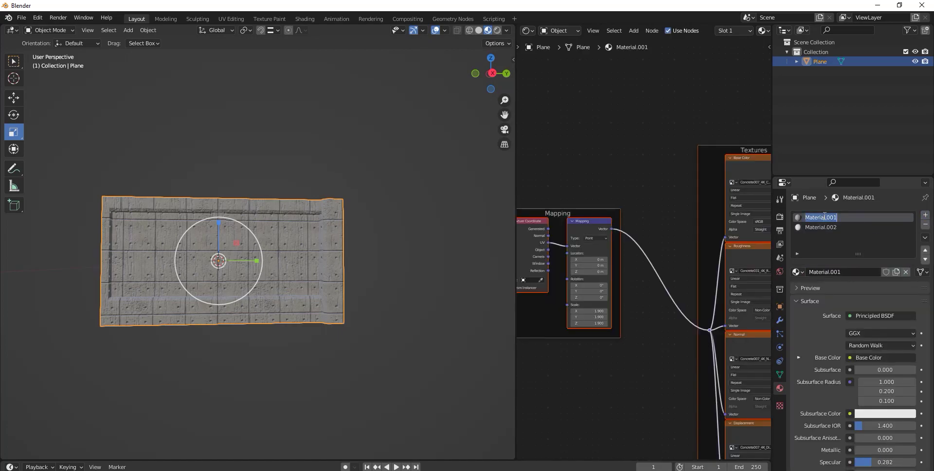
pyautogui.write('concrete')
pyautogui.press('Return')
# Step: Rename the second slot's material to glass.002
pyautogui.click(819, 227)
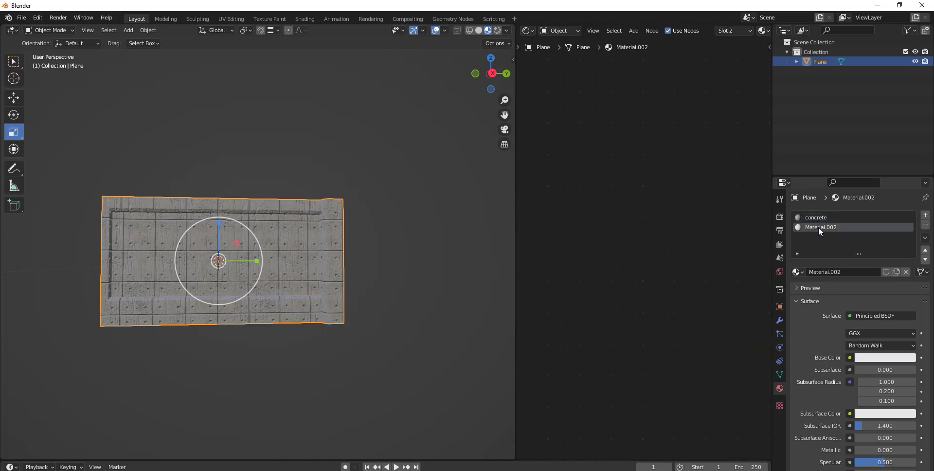
pyautogui.doubleClick(826, 271)
pyautogui.write('glass')
pyautogui.press('Return')
# Step: In face-select Edit Mode, assign glass.002 to the right inner window panel
pyautogui.click(49, 30)
pyautogui.click(46, 53)
pyautogui.click(102, 30)
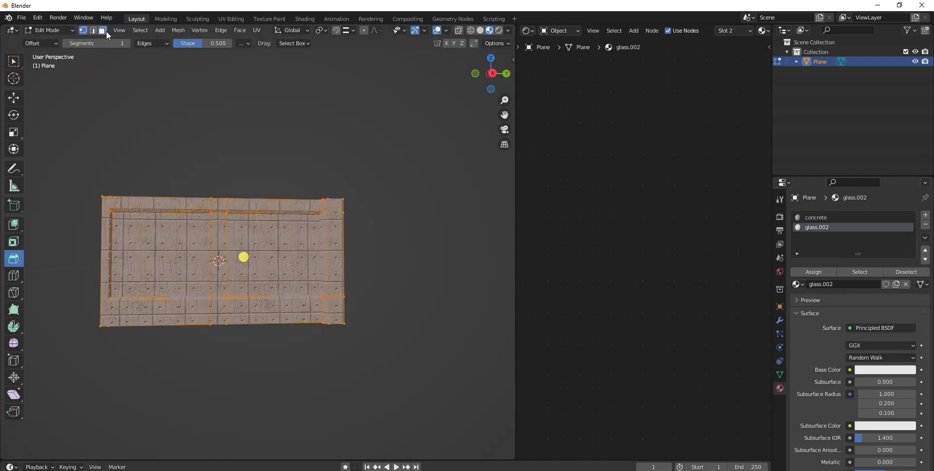
pyautogui.click(153, 252)
pyautogui.click(281, 254)
pyautogui.click(827, 227)
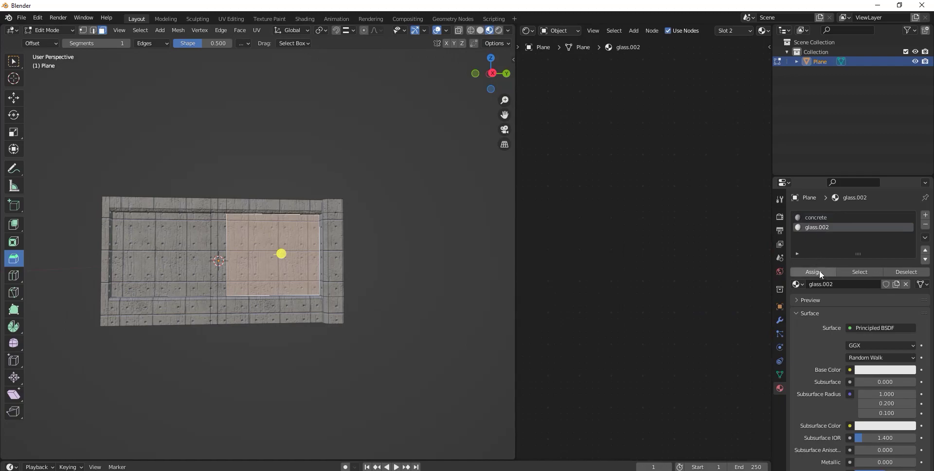
pyautogui.click(819, 272)
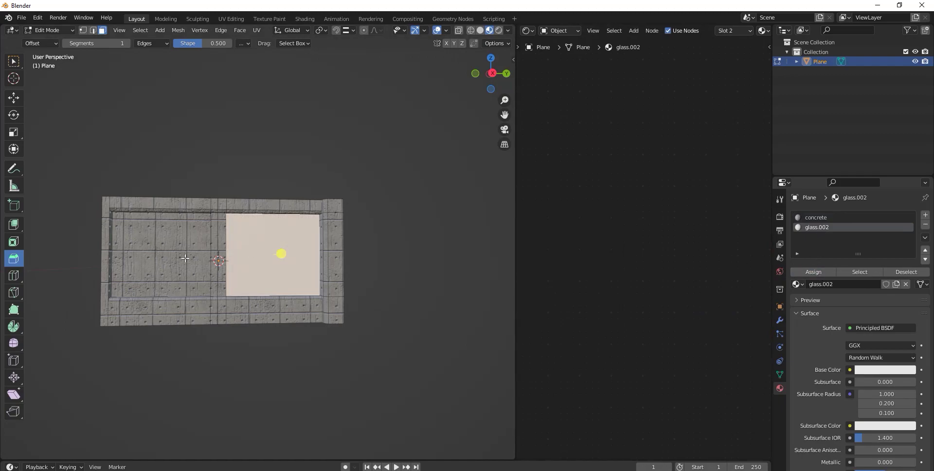
# Step: Assign glass.002 to the left inner window panel and return to Object Mode
pyautogui.click(218, 254)
pyautogui.click(815, 227)
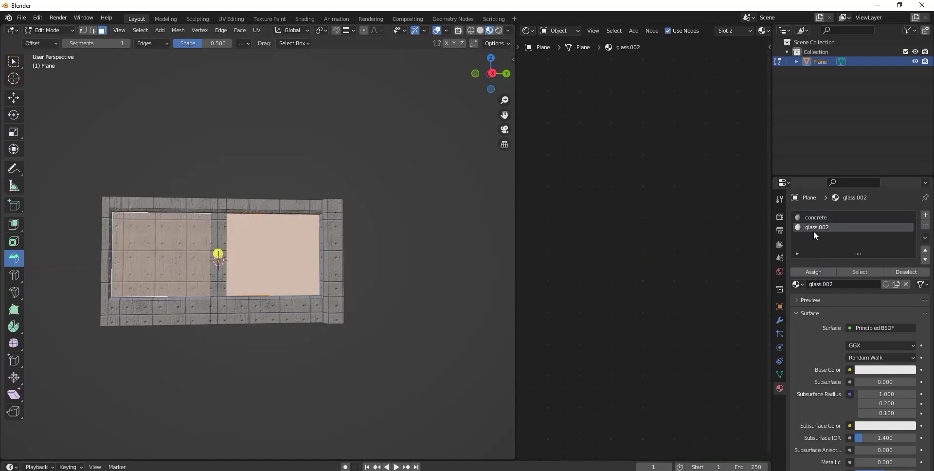
pyautogui.click(820, 274)
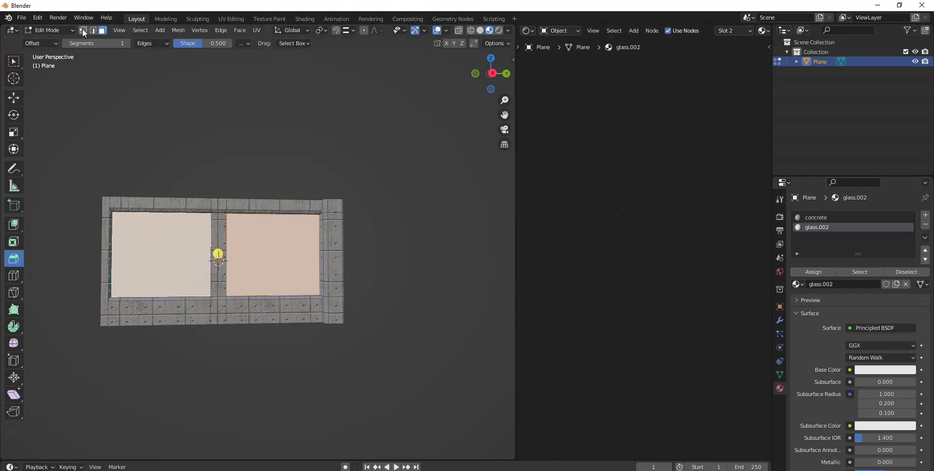
pyautogui.click(49, 30)
pyautogui.click(46, 40)
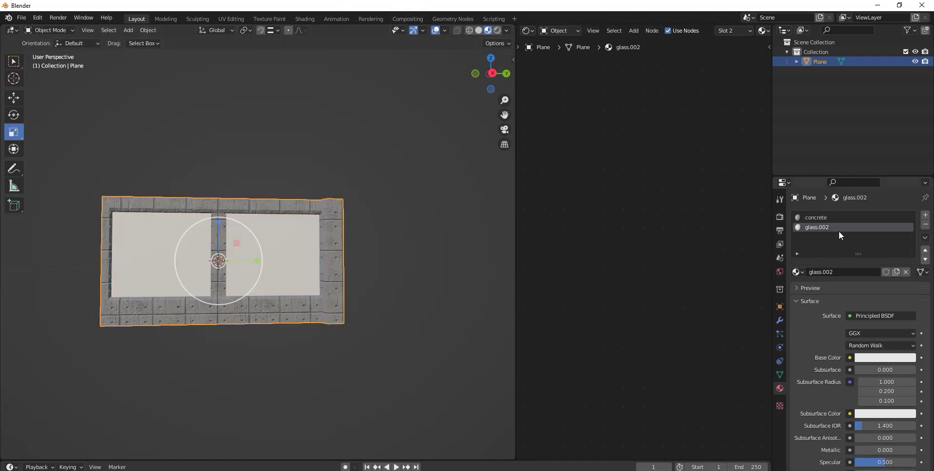
# Step: Give glass.002 a light-blue base colour, Metallic 1, Roughness 0 and Specular 1
pyautogui.press('Home')
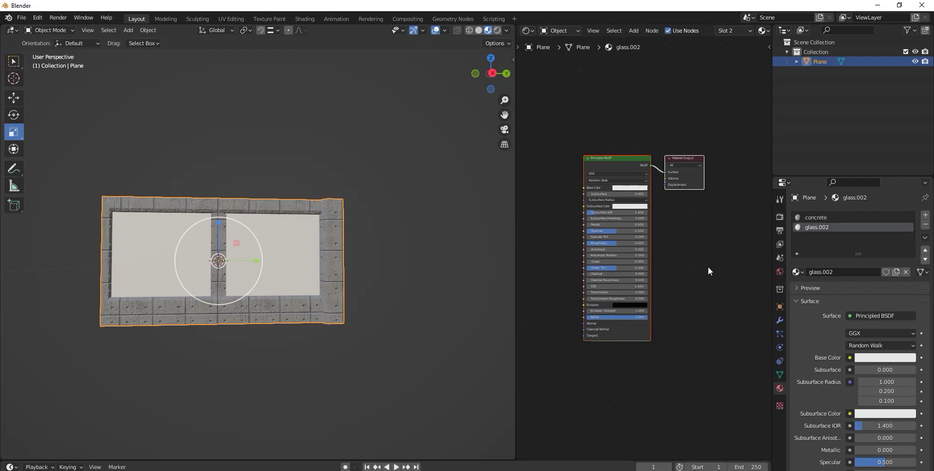
pyautogui.click(629, 188)
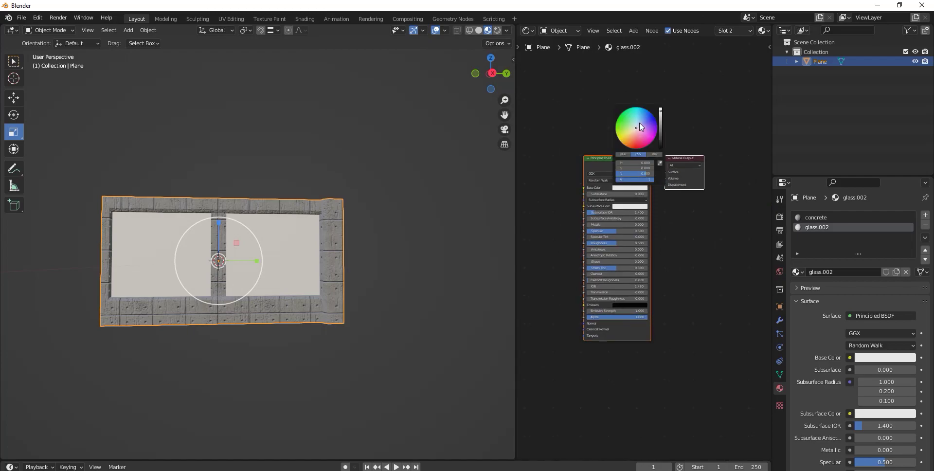
pyautogui.click(640, 123)
pyautogui.click(609, 224)
pyautogui.write('1')
pyautogui.press('Return')
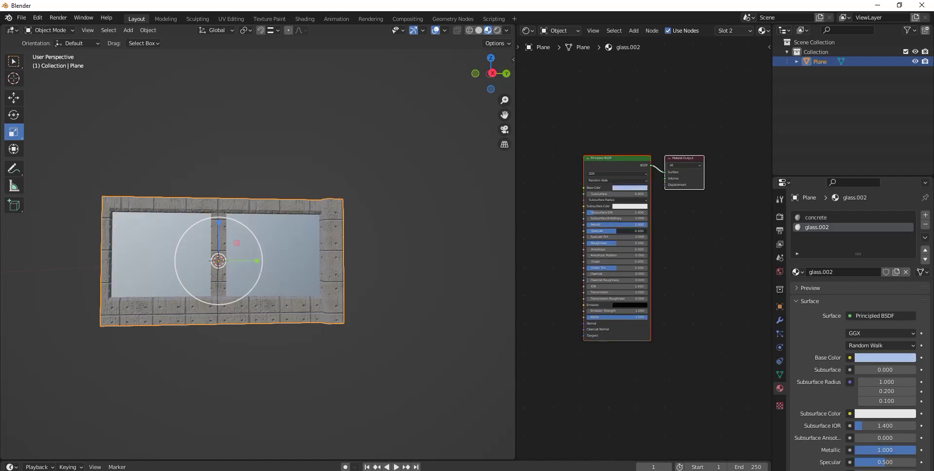
pyautogui.moveTo(620, 240); pyautogui.dragTo(586, 243)
pyautogui.moveTo(487, 302); pyautogui.dragTo(353, 351, button='middle')
pyautogui.scroll(4, 333, 360)
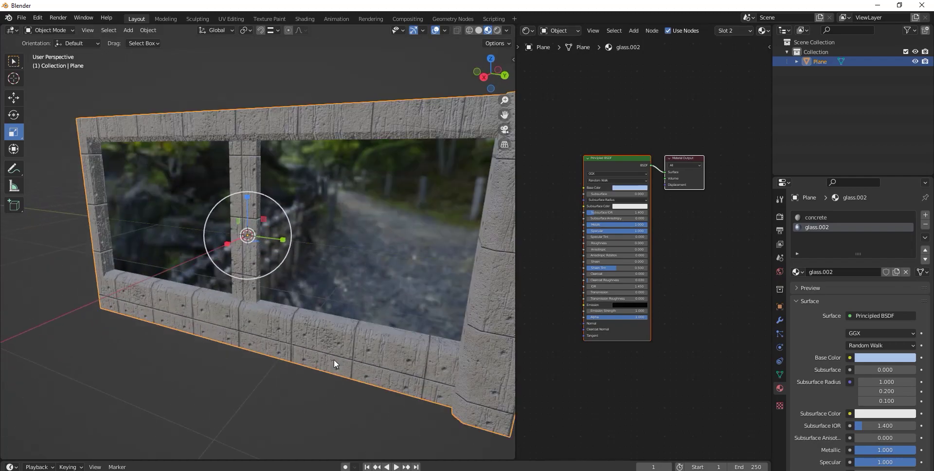
pyautogui.scroll(-5, 306, 264)
# Step: Duplicate the window wall and snap the copy directly on top of the original in front view
pyautogui.hotkey('shift', 'd')
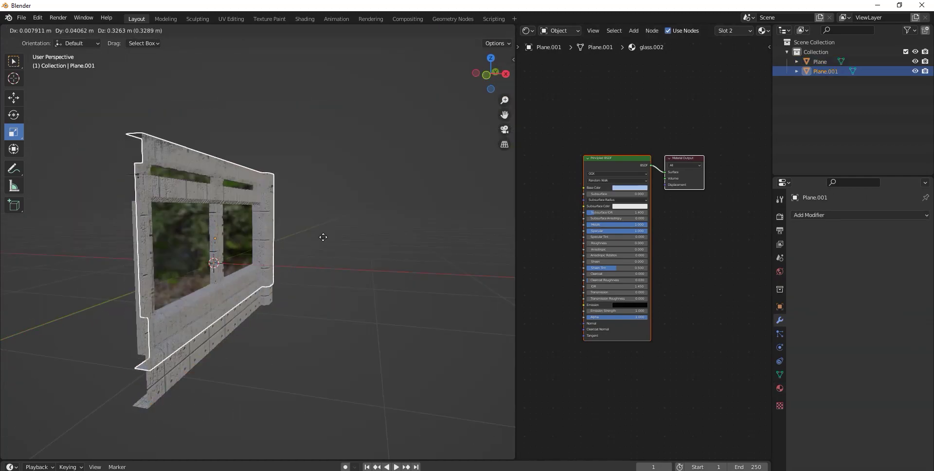
pyautogui.rightClick(355, 263)
pyautogui.click(486, 75)
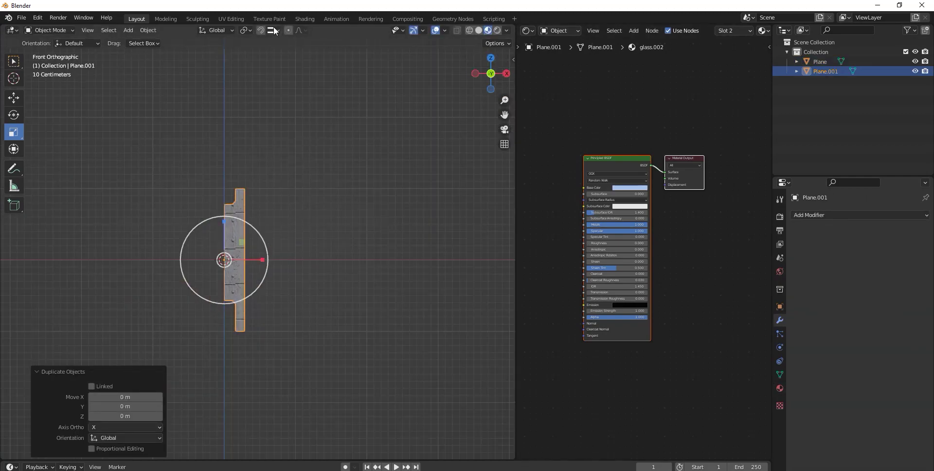
pyautogui.click(13, 98)
pyautogui.moveTo(225, 225); pyautogui.dragTo(230, 78)
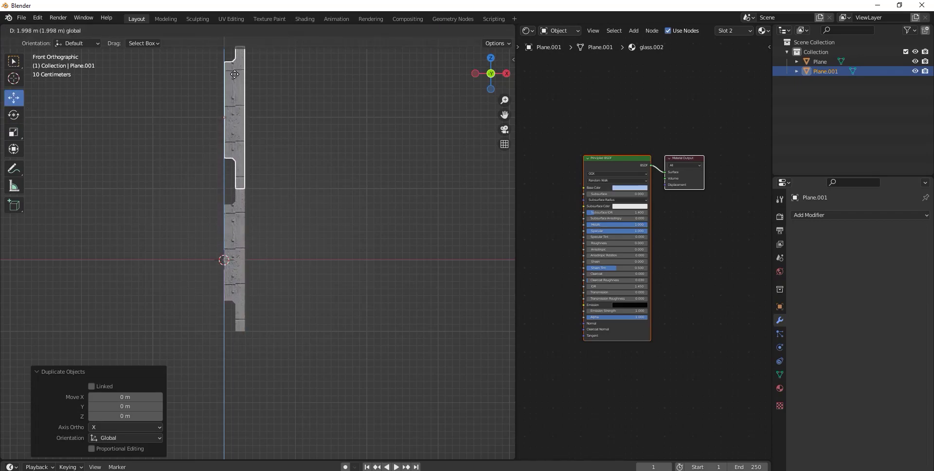
pyautogui.rightClick(235, 79)
pyautogui.click(261, 30)
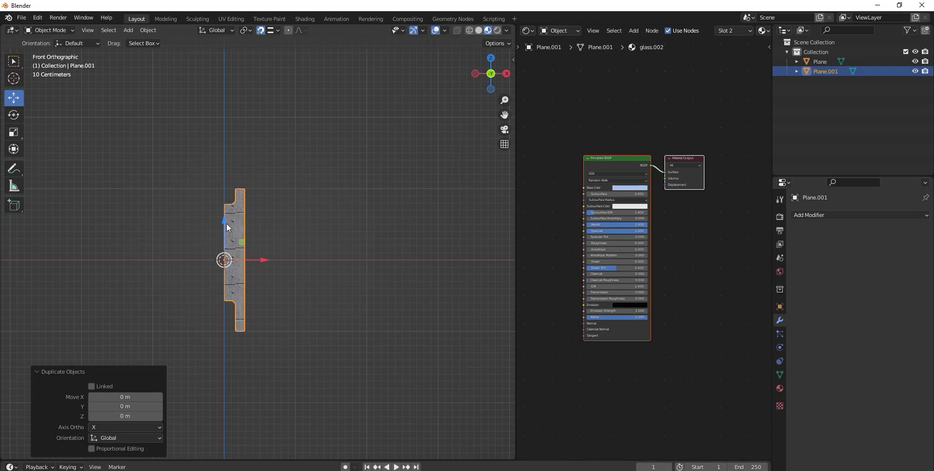
pyautogui.moveTo(223, 222)
pyautogui.mouseDown()
pyautogui.moveTo(242, 73)
pyautogui.moveTo(245, 189)
pyautogui.mouseUp()
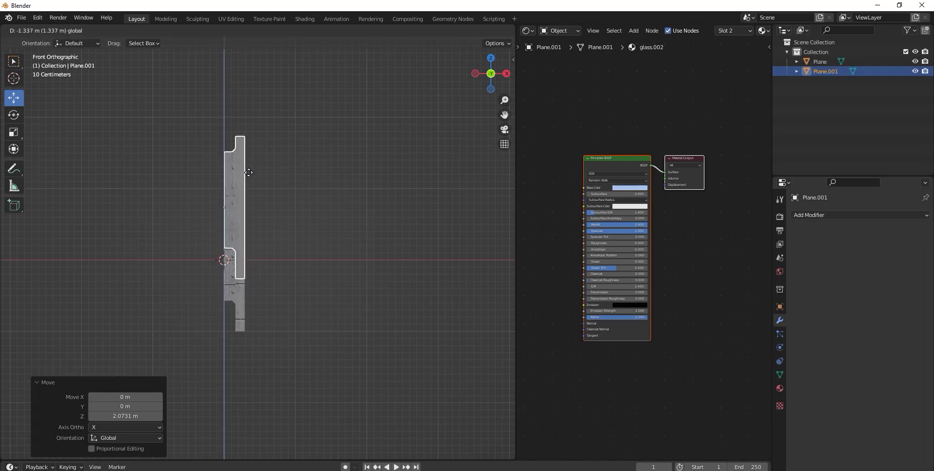
pyautogui.moveTo(245, 190); pyautogui.dragTo(286, 173, button='middle')
pyautogui.press('KP_1')
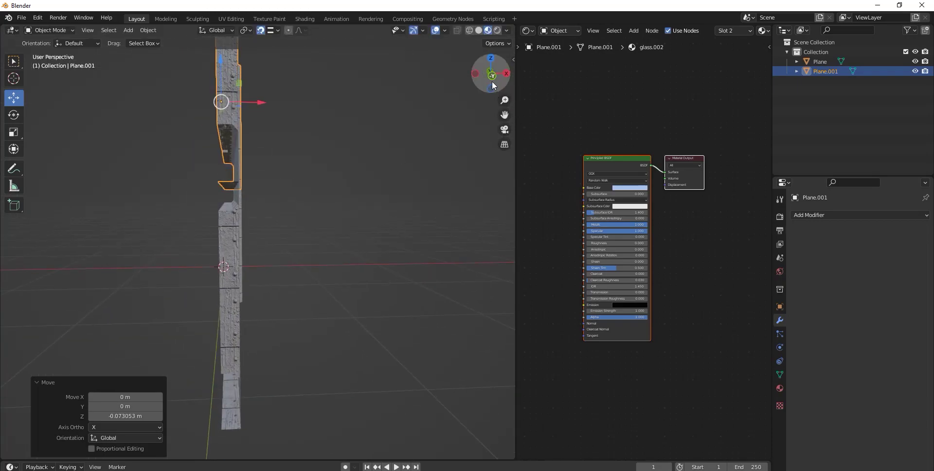
pyautogui.scroll(4, 279, 190)
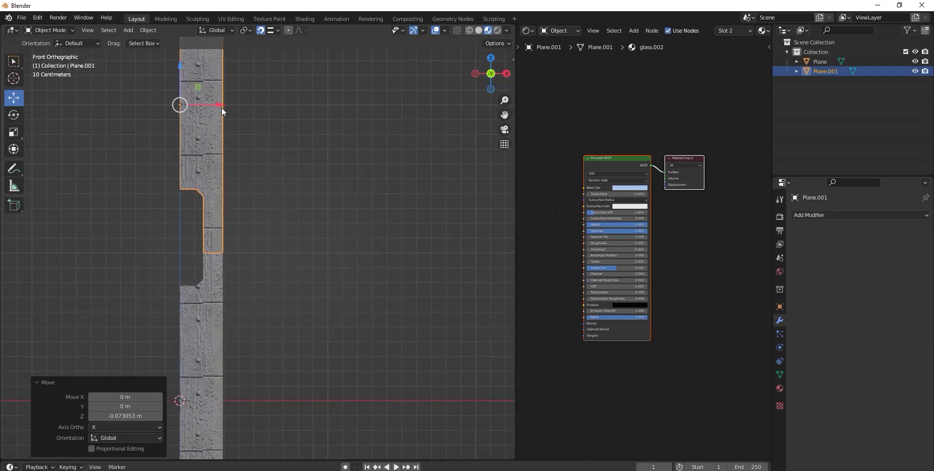
# Step: Nudge the copy about 0.0855 m along X, then join both walls into one Plane object
pyautogui.click(261, 30)
pyautogui.moveTo(222, 107); pyautogui.dragTo(235, 111)
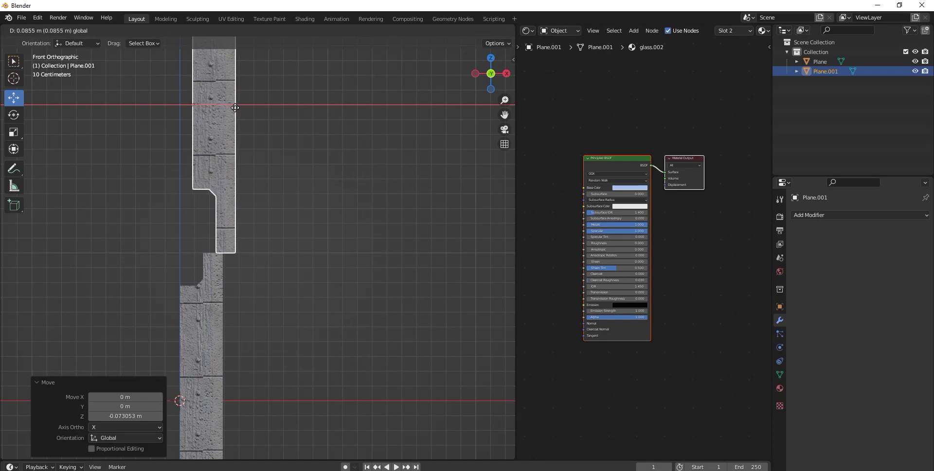
pyautogui.scroll(-4, 235, 111)
pyautogui.moveTo(285, 226); pyautogui.dragTo(263, 205, button='middle')
pyautogui.scroll(4, 237, 200)
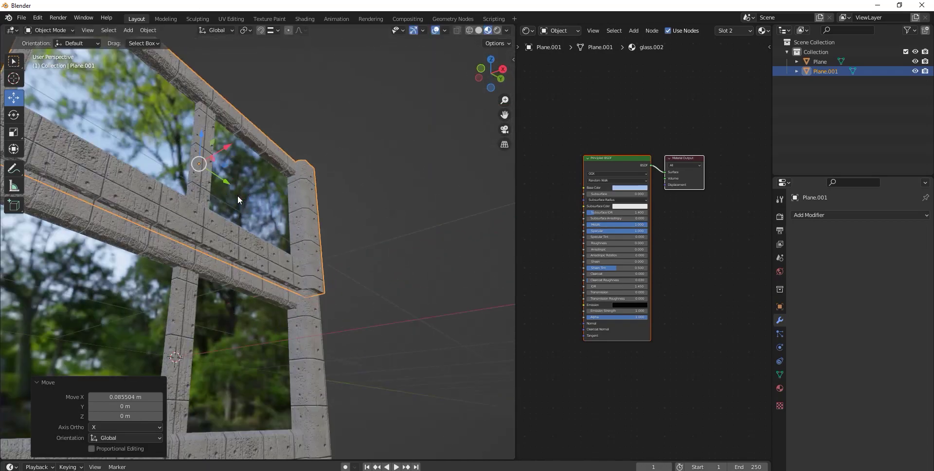
pyautogui.scroll(-3, 215, 233)
pyautogui.click(175, 195)
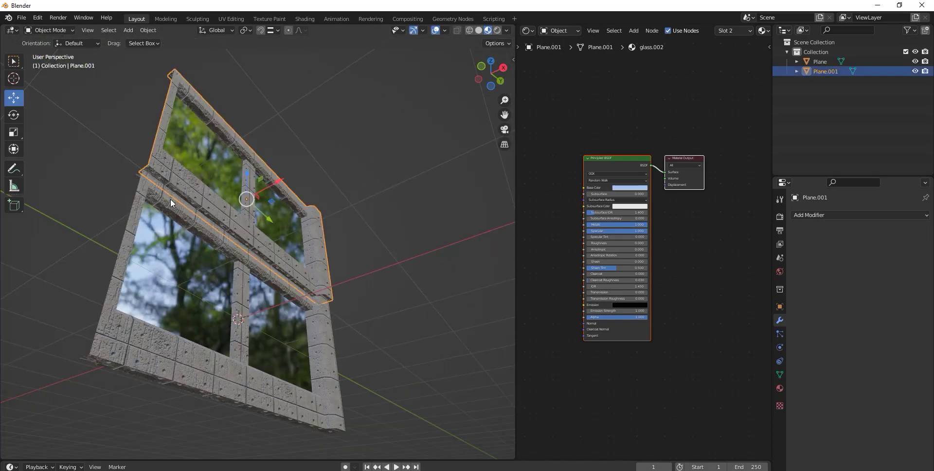
pyautogui.keyDown('shift'); pyautogui.click(171, 200); pyautogui.keyUp('shift')
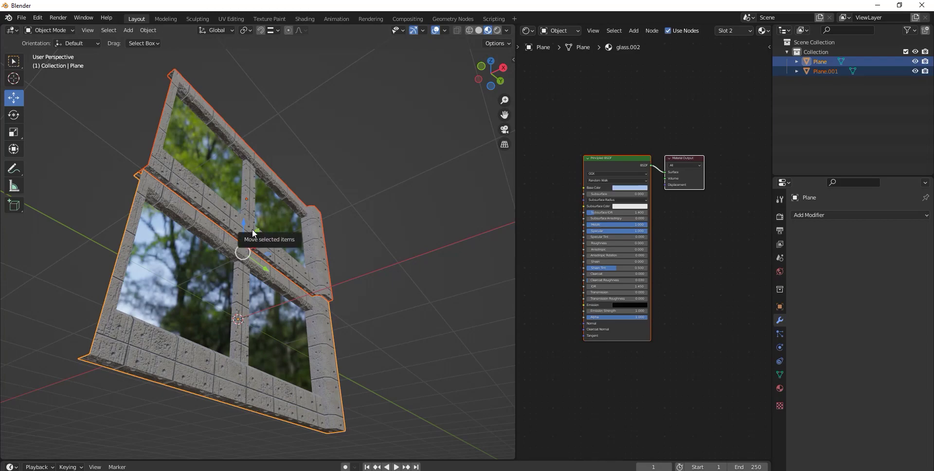
pyautogui.hotkey('ctrl', 'j')
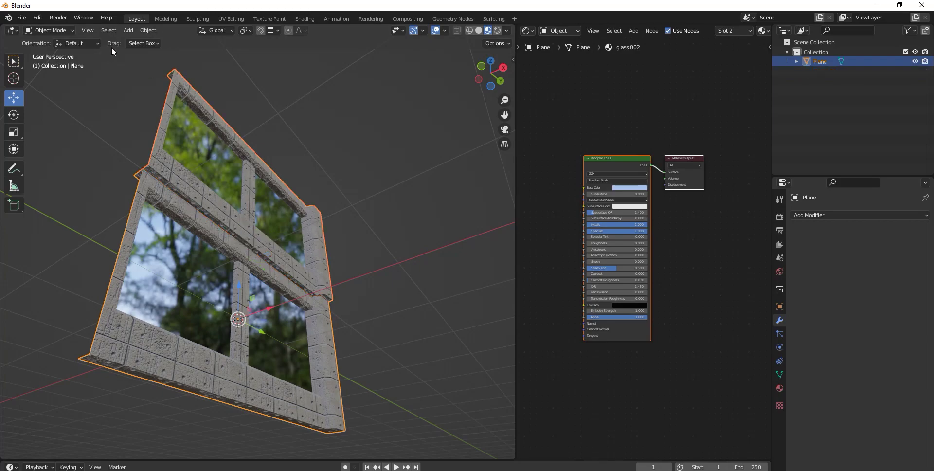
# Step: Add a new cube mesh and view the window frame from the front
pyautogui.click(129, 32)
pyautogui.moveTo(142, 41)
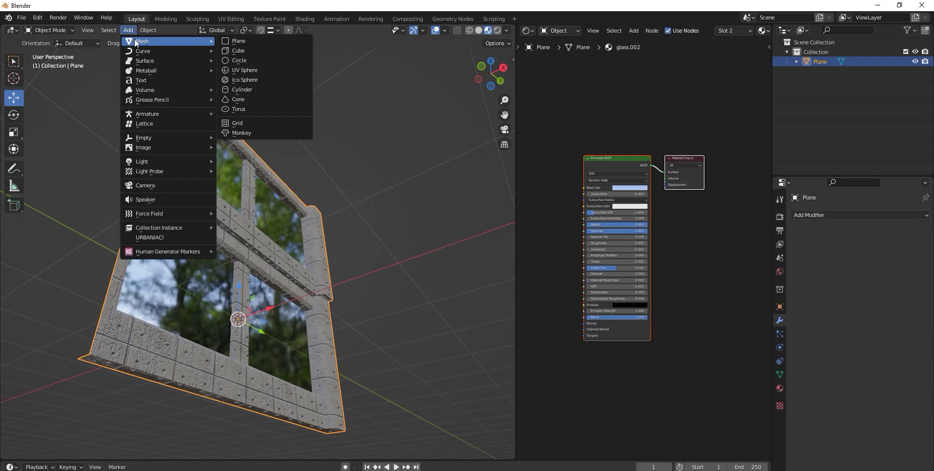
pyautogui.moveTo(134, 38); pyautogui.dragTo(317, 249, button='middle')
pyautogui.scroll(4, 203, 263)
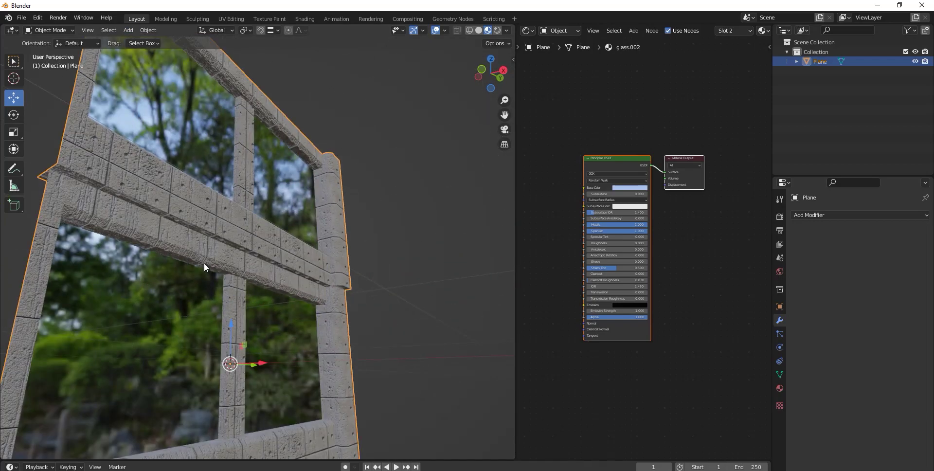
pyautogui.click(126, 28)
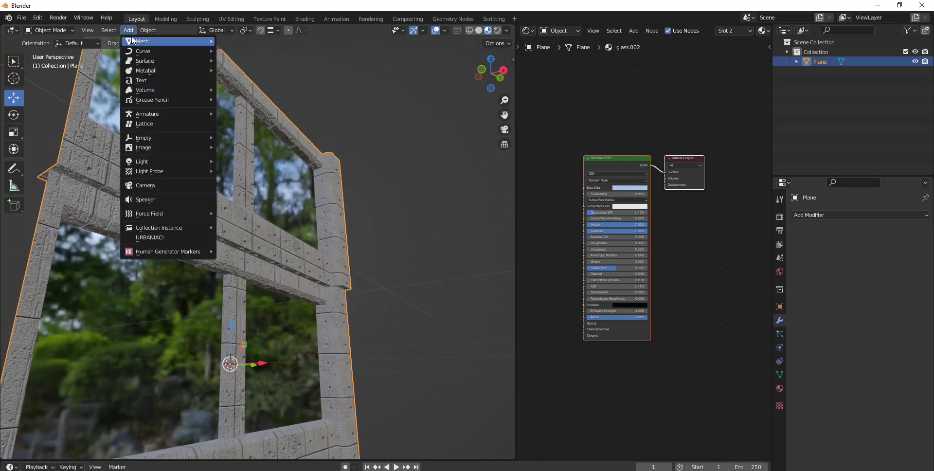
pyautogui.click(248, 51)
pyautogui.scroll(-6, 298, 201)
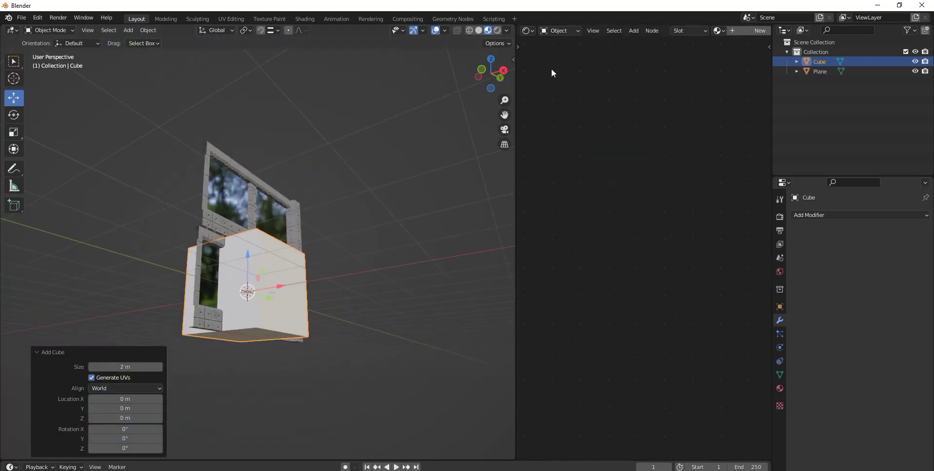
pyautogui.click(503, 72)
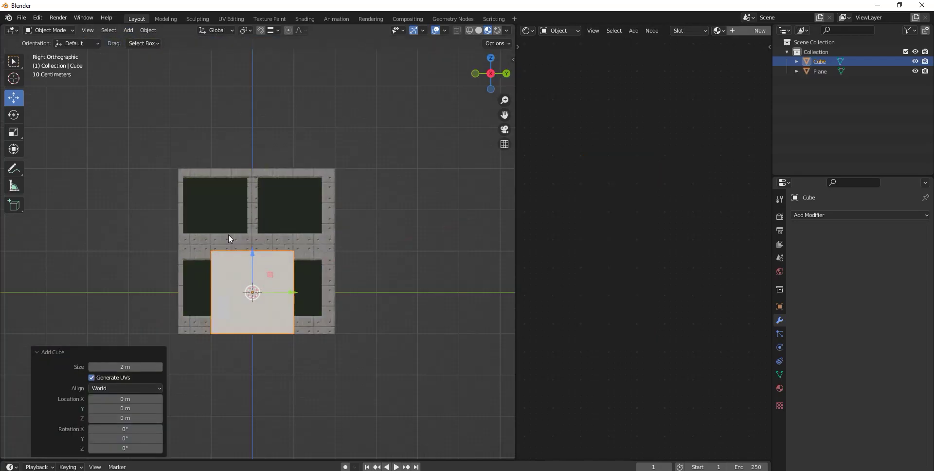
pyautogui.scroll(4, 259, 300)
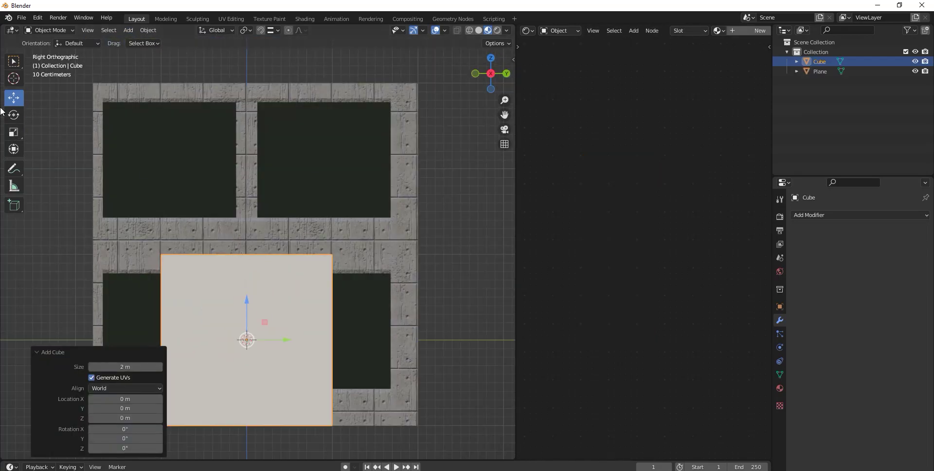
# Step: Flatten the cube to Z 0.17, raise it 1.125 m to the crossbar, and scale X to 0.249
pyautogui.click(13, 132)
pyautogui.moveTo(246, 302); pyautogui.dragTo(246, 334)
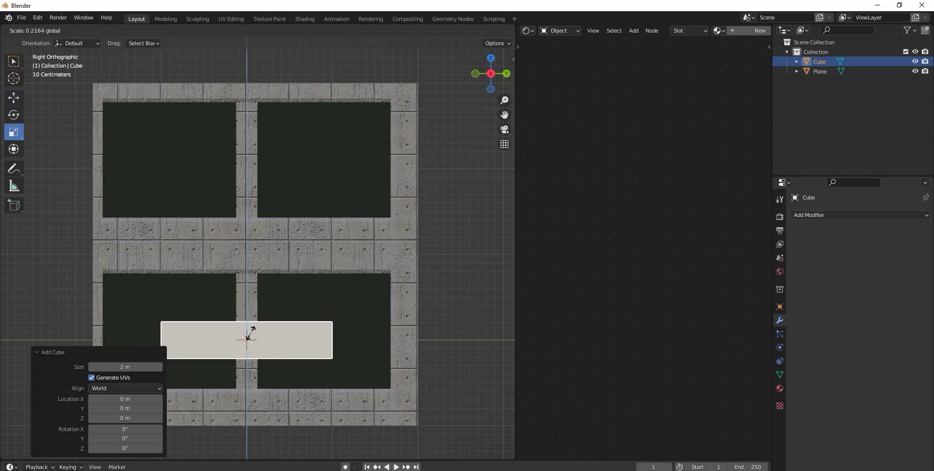
pyautogui.click(14, 99)
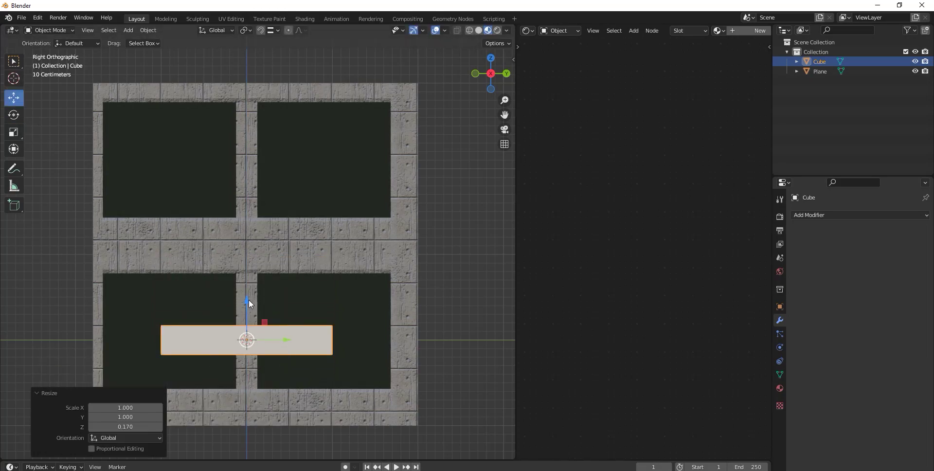
pyautogui.moveTo(249, 300); pyautogui.dragTo(260, 201)
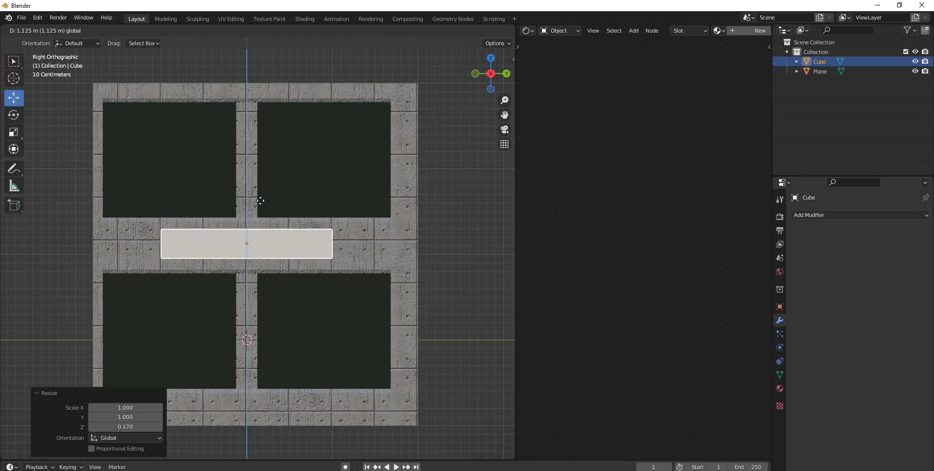
pyautogui.moveTo(183, 223); pyautogui.dragTo(287, 239, button='middle')
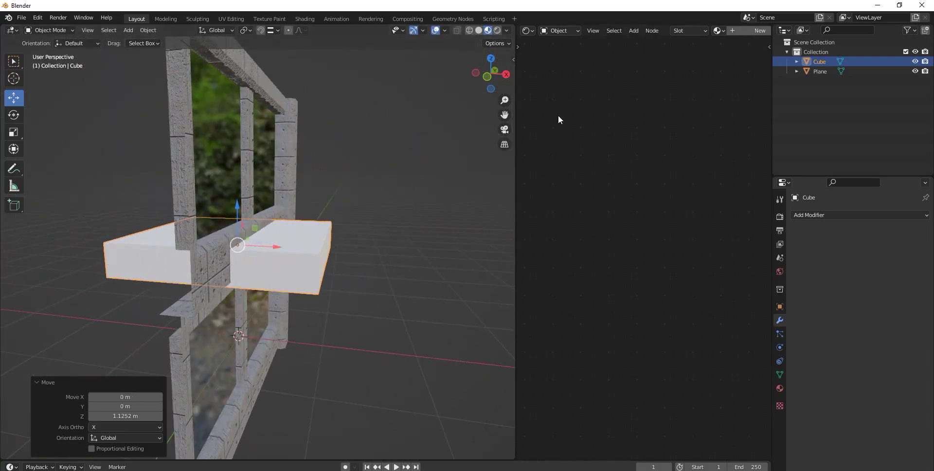
pyautogui.click(488, 77)
pyautogui.click(482, 78)
pyautogui.click(14, 132)
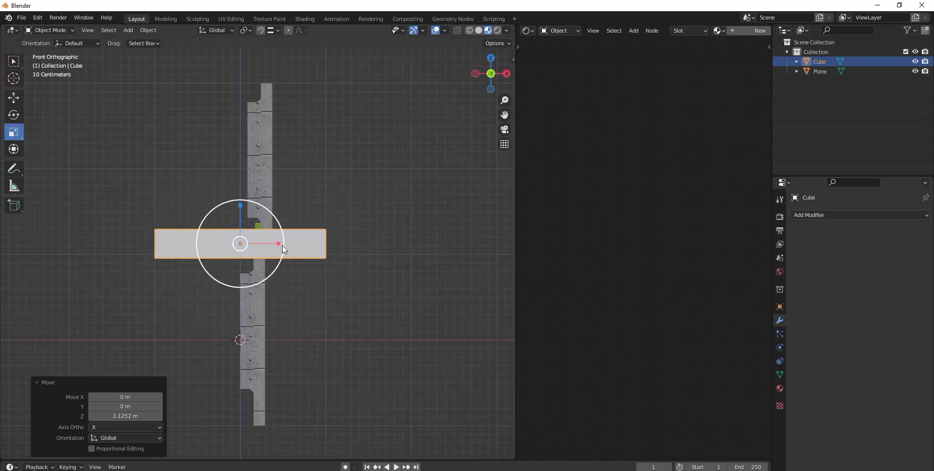
pyautogui.moveTo(282, 246)
pyautogui.mouseDown()
pyautogui.moveTo(249, 243)
pyautogui.moveTo(303, 249)
pyautogui.mouseUp()
pyautogui.click(15, 99)
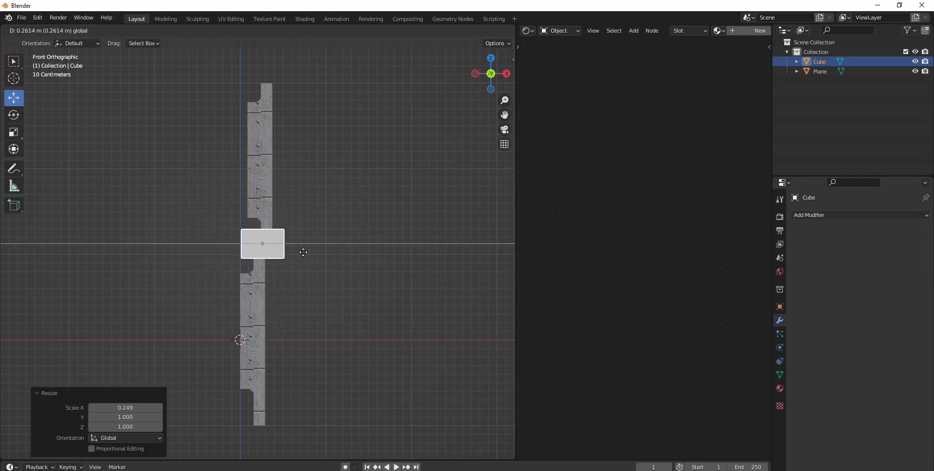
pyautogui.moveTo(303, 252)
pyautogui.mouseDown(button='middle')
pyautogui.moveTo(268, 255)
pyautogui.moveTo(264, 272)
pyautogui.moveTo(253, 270)
pyautogui.mouseUp(button='middle')
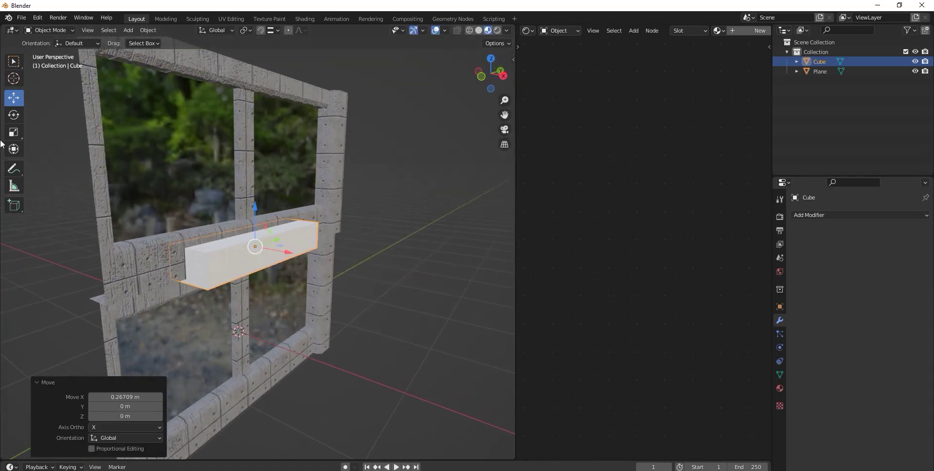
pyautogui.click(271, 31)
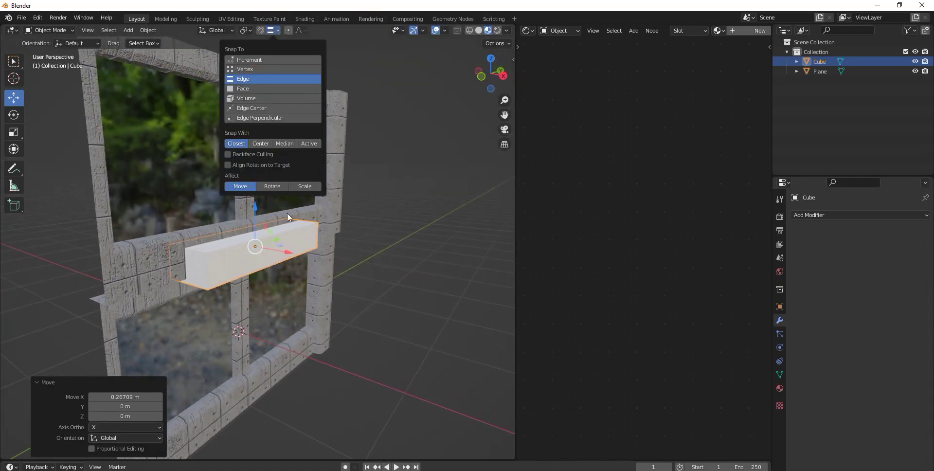
# Step: In face-select Edit Mode, stretch both end faces of the bar outward past the frame
pyautogui.click(51, 31)
pyautogui.click(51, 40)
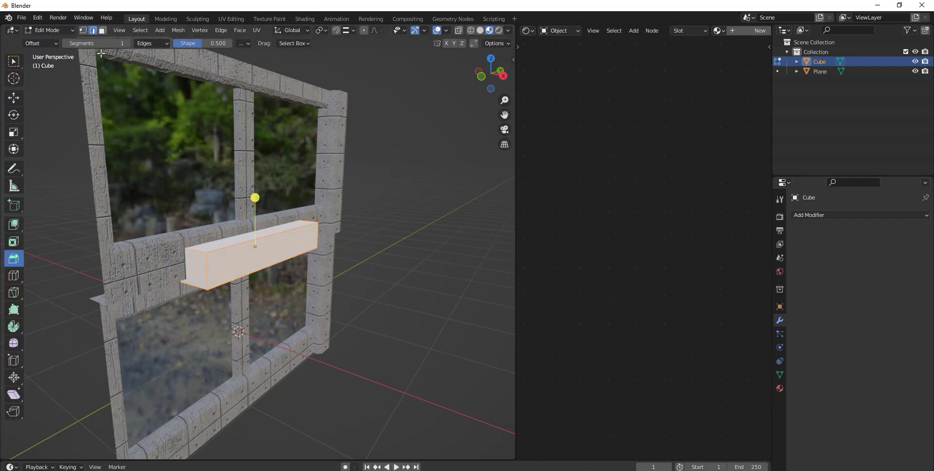
pyautogui.click(102, 30)
pyautogui.click(14, 98)
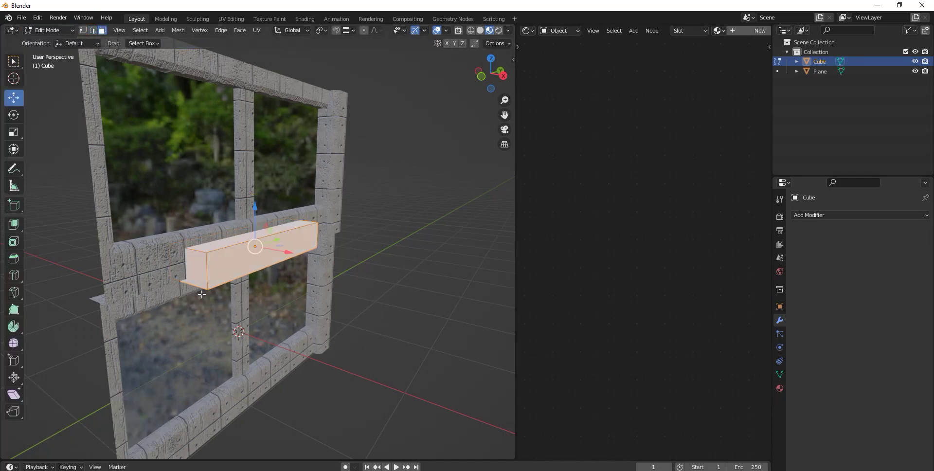
pyautogui.click(203, 267)
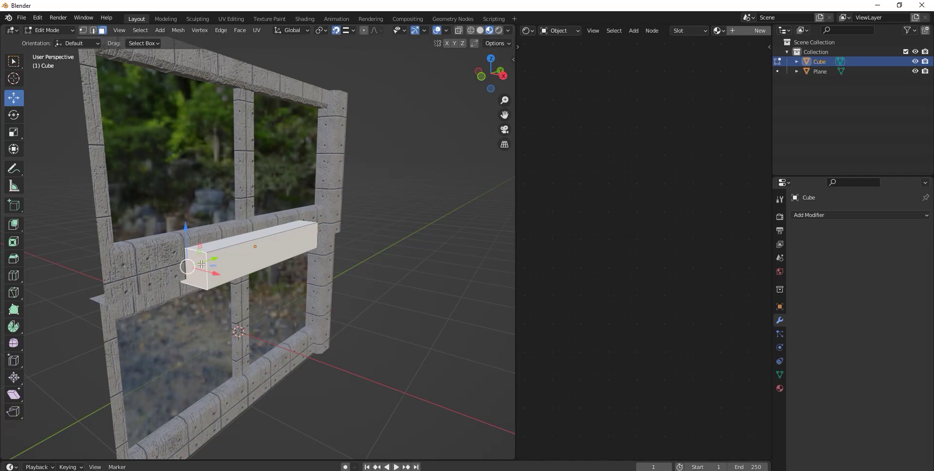
pyautogui.moveTo(214, 263); pyautogui.dragTo(117, 274)
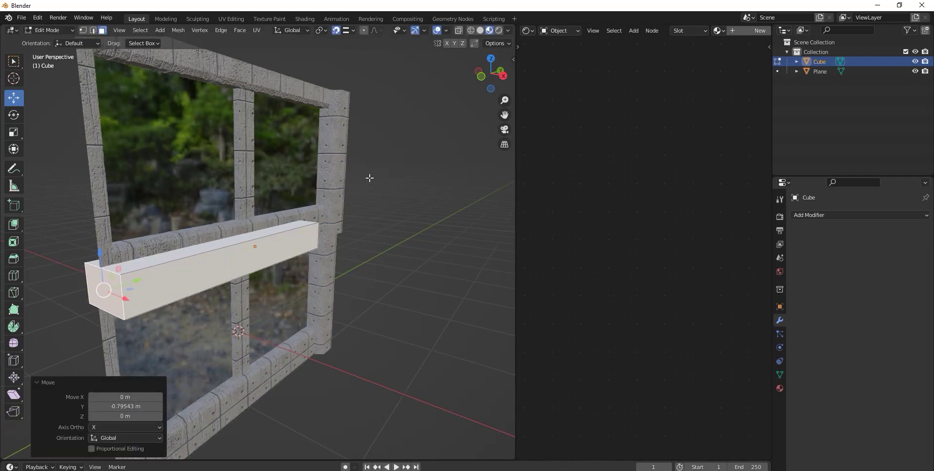
pyautogui.moveTo(374, 178); pyautogui.dragTo(252, 169, button='middle')
pyautogui.click(312, 246)
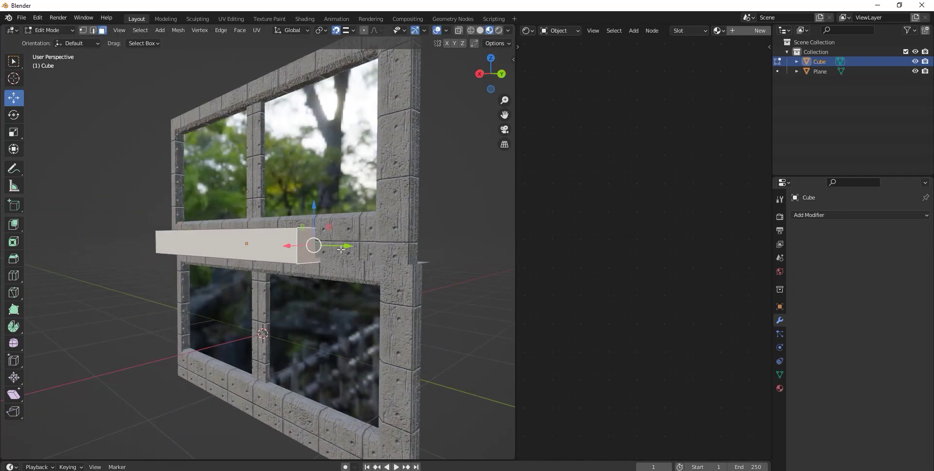
pyautogui.moveTo(313, 245)
pyautogui.mouseDown()
pyautogui.moveTo(421, 254)
pyautogui.moveTo(420, 218)
pyautogui.mouseUp()
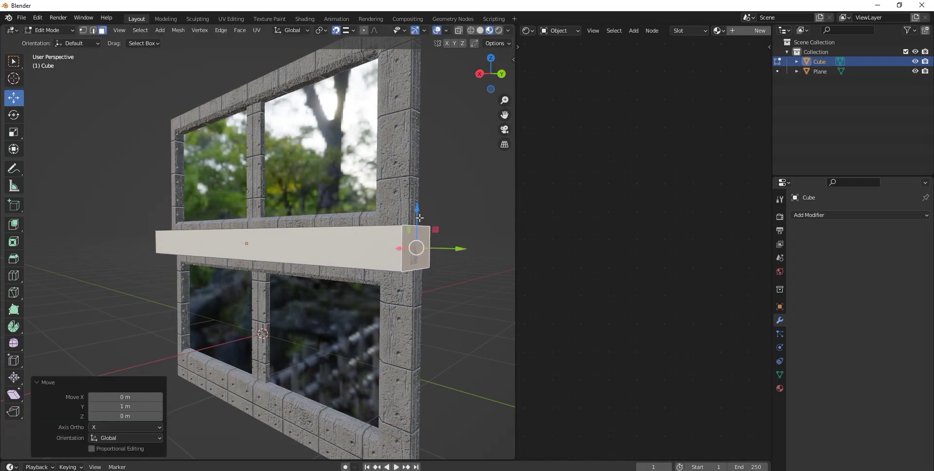
pyautogui.scroll(-2, 242, 264)
# Step: Split a selected face off the bar, then select one of its long edges
pyautogui.moveTo(242, 264)
pyautogui.mouseDown(button='middle')
pyautogui.moveTo(359, 265)
pyautogui.moveTo(226, 279)
pyautogui.moveTo(262, 243)
pyautogui.mouseUp(button='middle')
pyautogui.click(237, 278)
pyautogui.rightClick(155, 280)
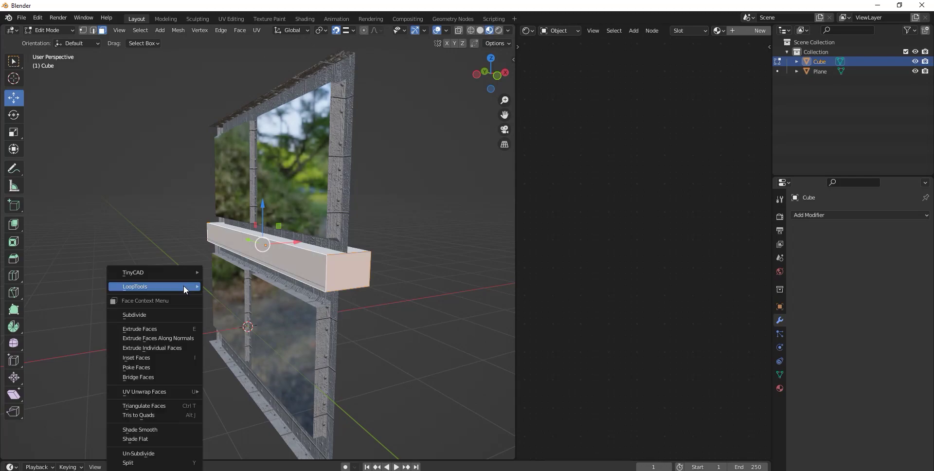
pyautogui.click(150, 465)
pyautogui.moveTo(232, 460); pyautogui.dragTo(315, 275, button='middle')
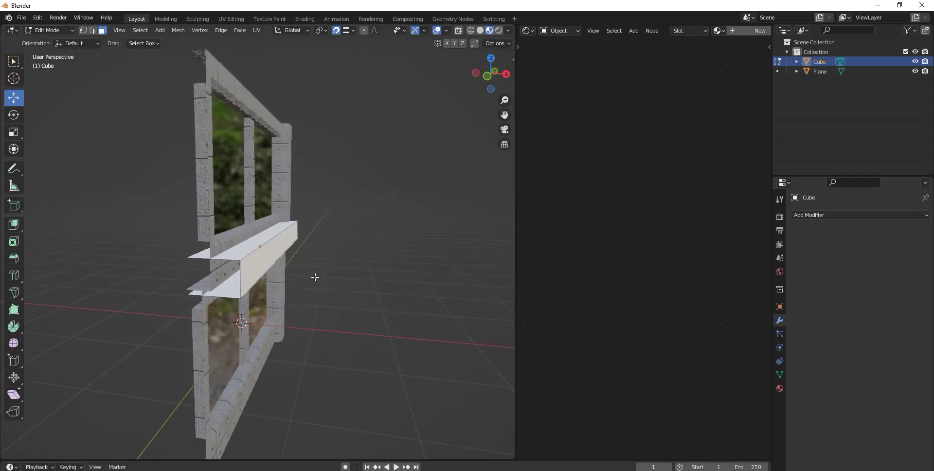
pyautogui.scroll(3, 305, 278)
pyautogui.click(94, 31)
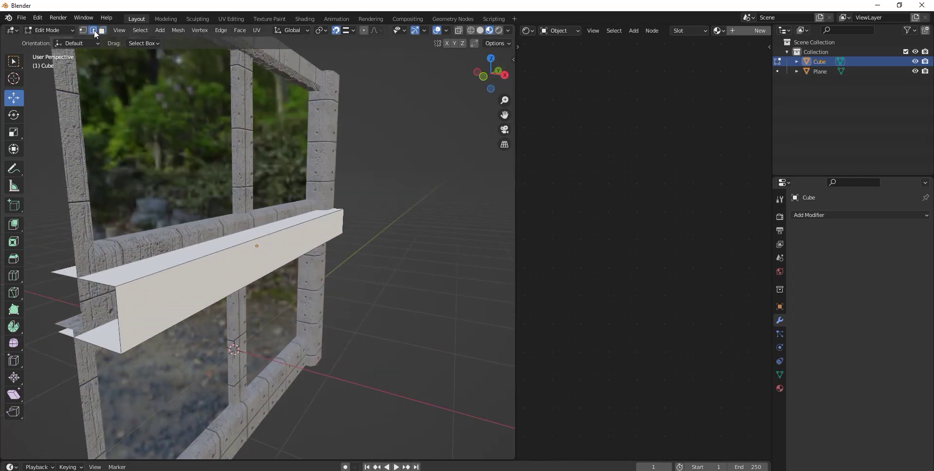
pyautogui.click(178, 267)
pyautogui.scroll(-4, 231, 270)
pyautogui.moveTo(230, 271); pyautogui.dragTo(227, 254, button='middle')
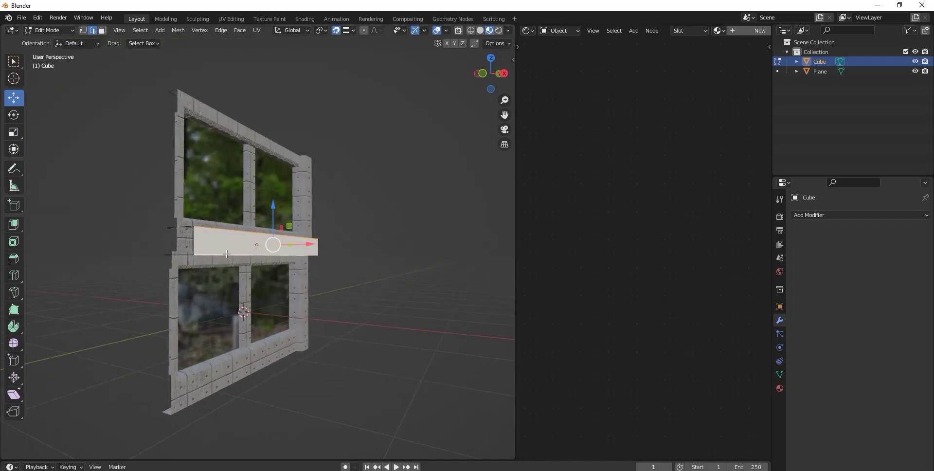
pyautogui.scroll(2, 226, 254)
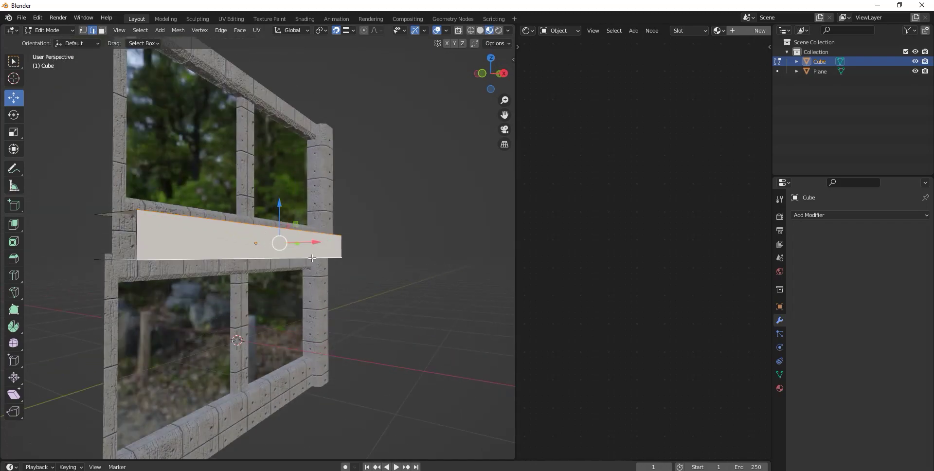
# Step: Bevel the selected edge of the ledge bar, then return to Object Mode
pyautogui.click(13, 258)
pyautogui.moveTo(324, 240); pyautogui.dragTo(336, 247)
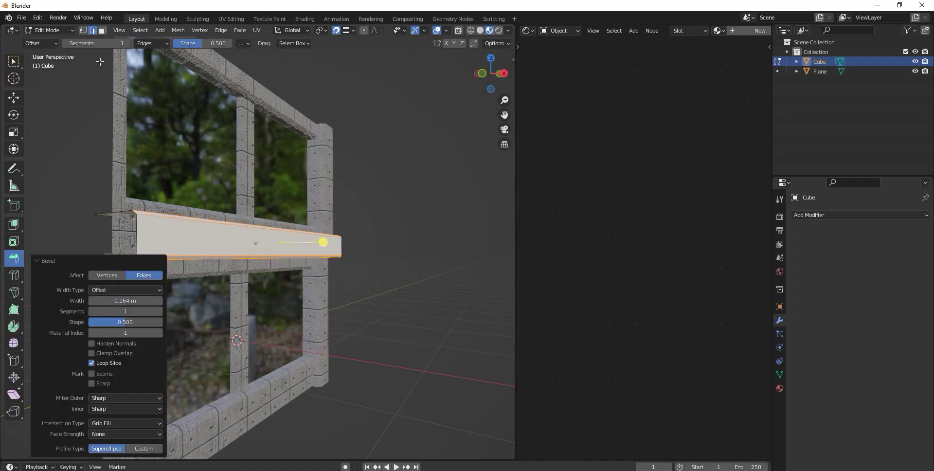
pyautogui.click(47, 30)
pyautogui.click(49, 40)
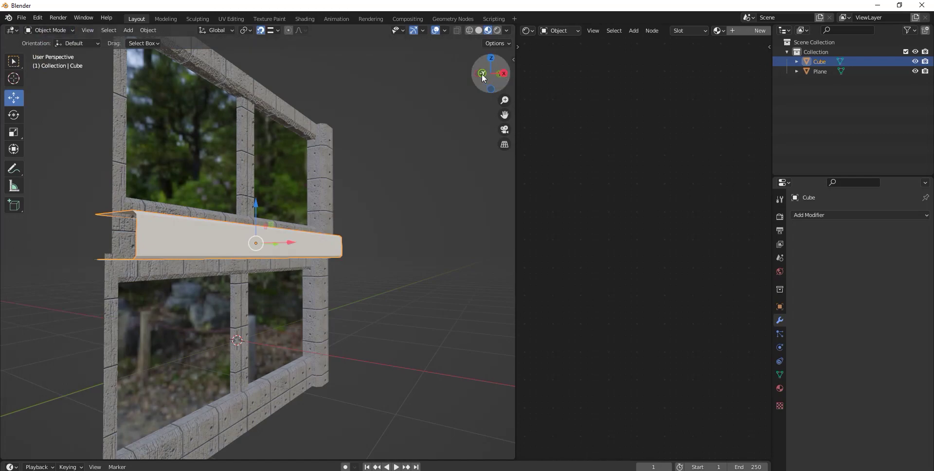
# Step: Duplicate the ledge bar and raise the copy, Cube.001, 1.523 m along Z to the frame top
pyautogui.click(483, 76)
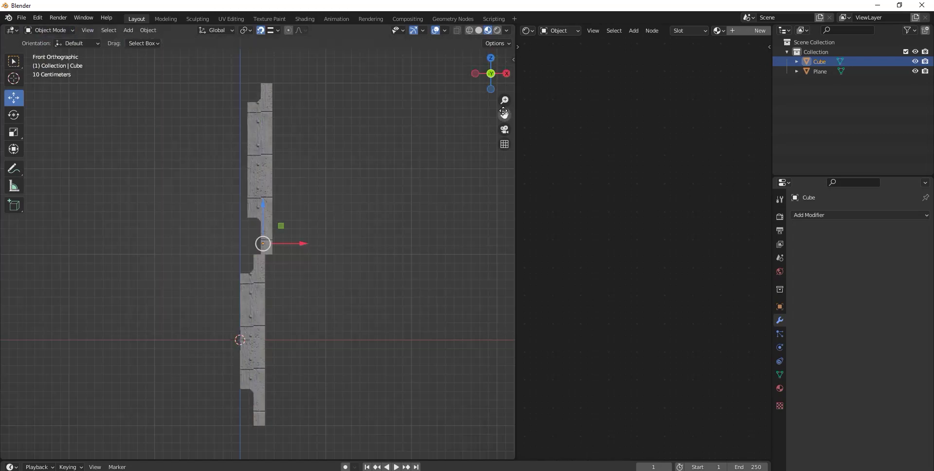
pyautogui.click(467, 29)
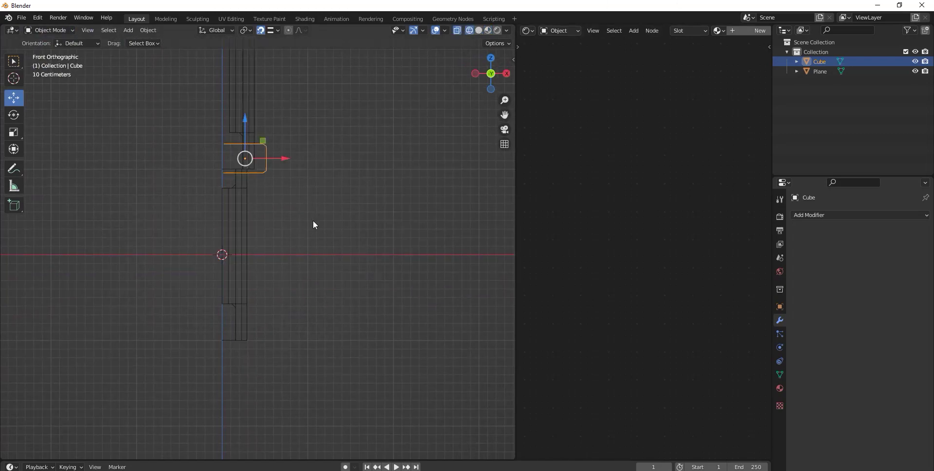
pyautogui.hotkey('shift', 'd')
pyautogui.press('Escape')
pyautogui.moveTo(244, 116); pyautogui.dragTo(264, 103)
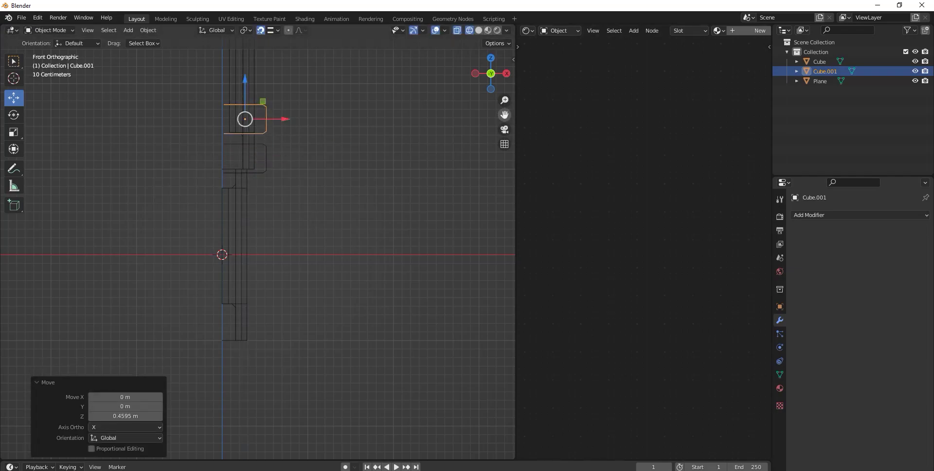
pyautogui.keyDown('shift'); pyautogui.moveTo(386, 316); pyautogui.dragTo(392, 122, button='middle'); pyautogui.keyUp('shift')
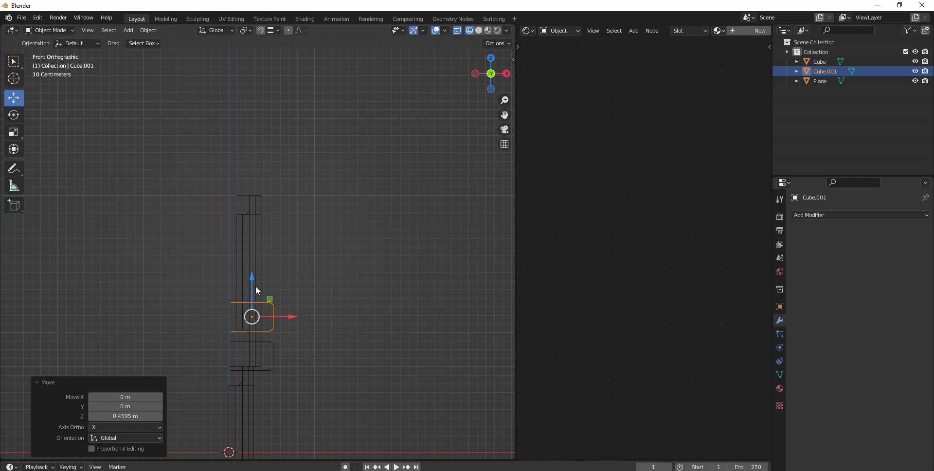
pyautogui.moveTo(255, 286); pyautogui.dragTo(261, 144)
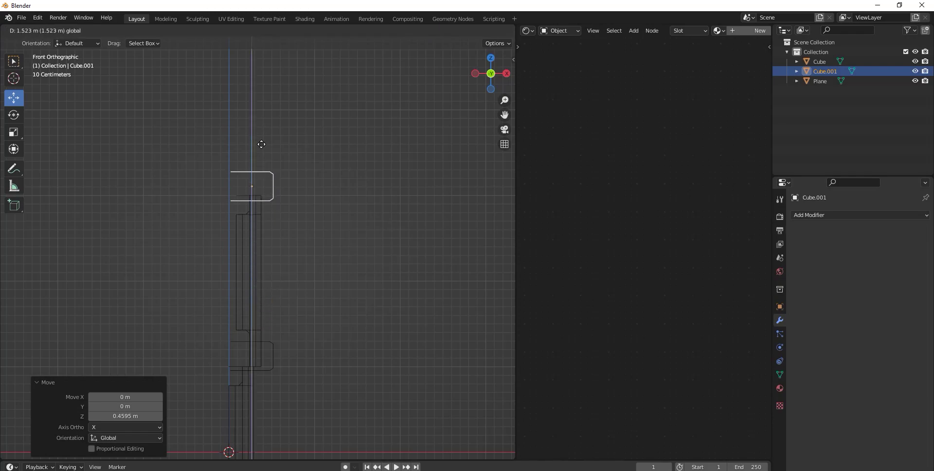
pyautogui.moveTo(262, 144)
pyautogui.mouseDown(button='middle')
pyautogui.moveTo(292, 189)
pyautogui.moveTo(381, 130)
pyautogui.moveTo(366, 174)
pyautogui.mouseUp(button='middle')
# Step: Switch the viewport to Material Preview to see the concrete and glass textures
pyautogui.click(479, 31)
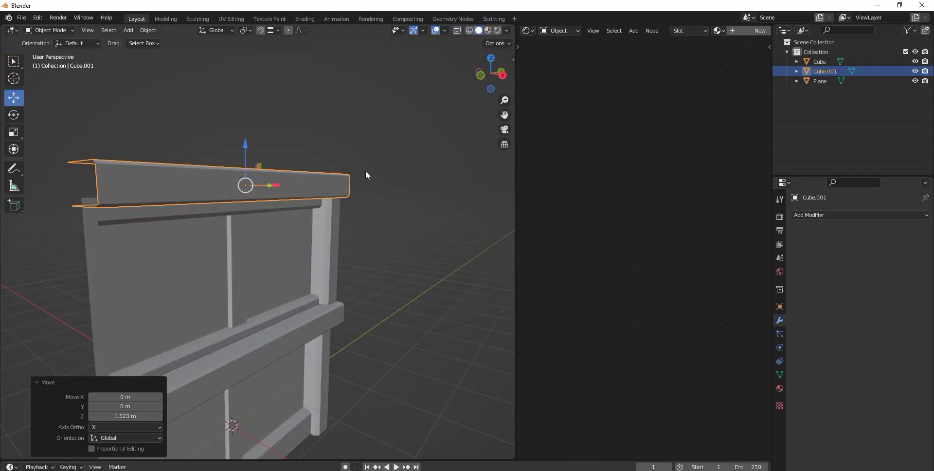
pyautogui.scroll(-3, 251, 205)
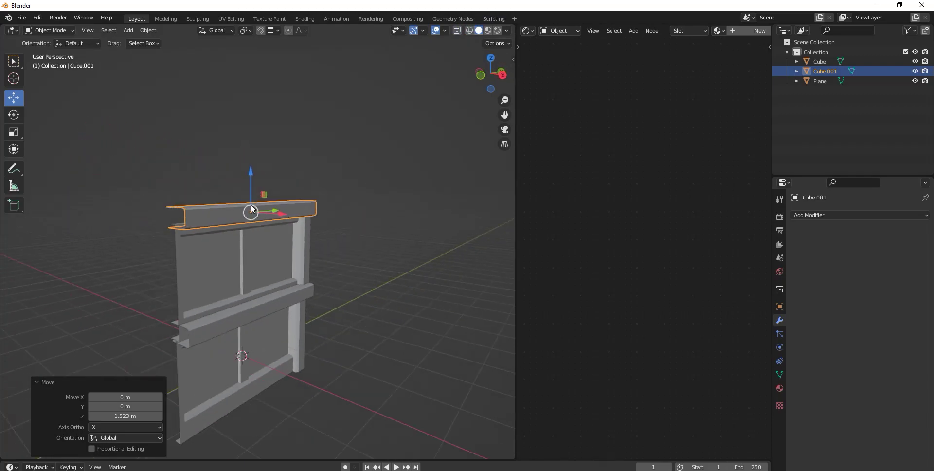
pyautogui.click(488, 30)
# Step: Select both ledge beams and join them into one object
pyautogui.keyDown('shift'); pyautogui.click(235, 322); pyautogui.keyUp('shift')
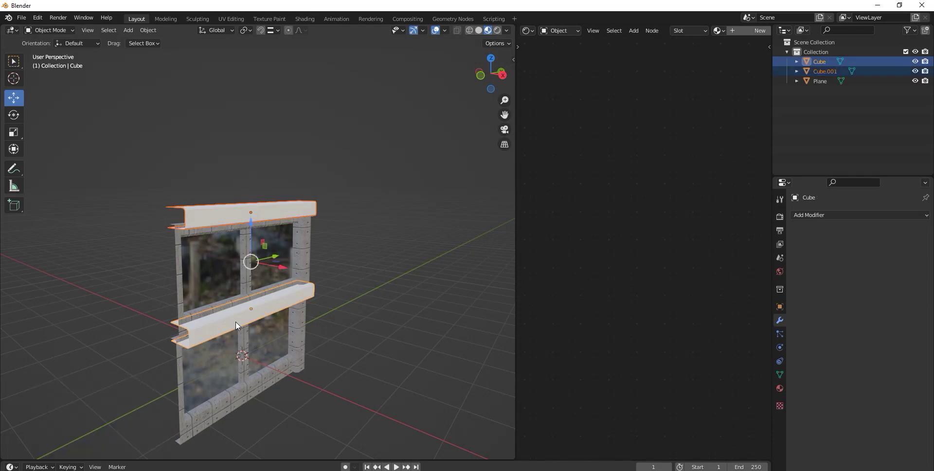
pyautogui.rightClick(236, 322)
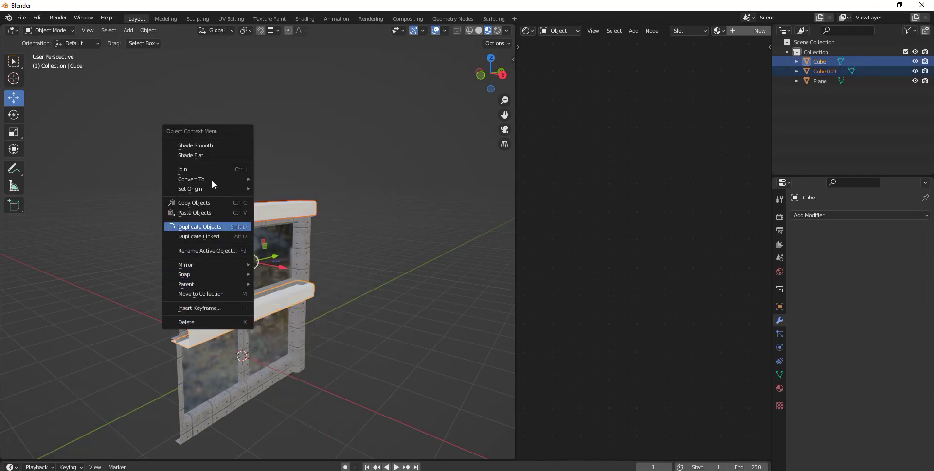
pyautogui.click(205, 169)
pyautogui.scroll(2, 280, 288)
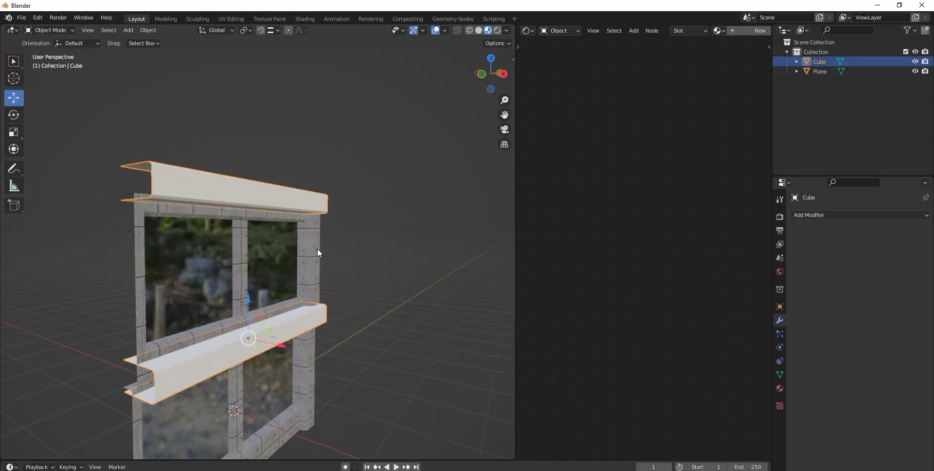
# Step: Give Plane a Union Boolean with Cube, Fast solver, and hide the Cube object
pyautogui.click(318, 250)
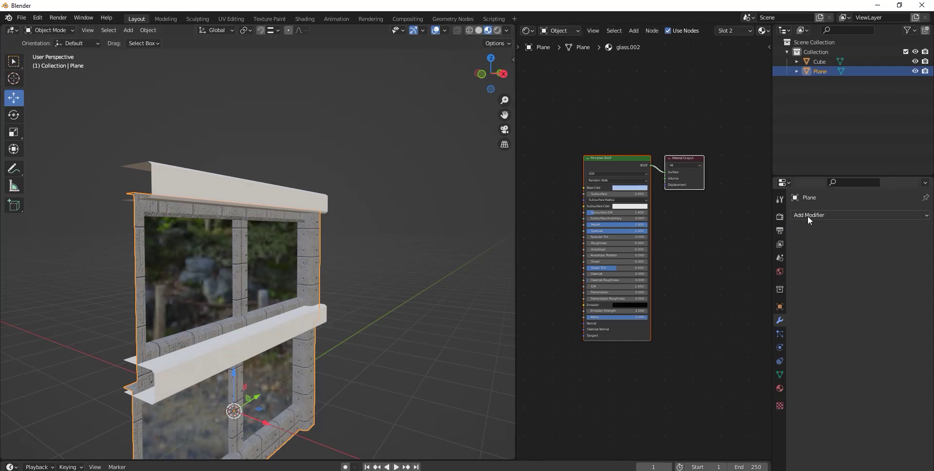
pyautogui.click(808, 216)
pyautogui.click(741, 256)
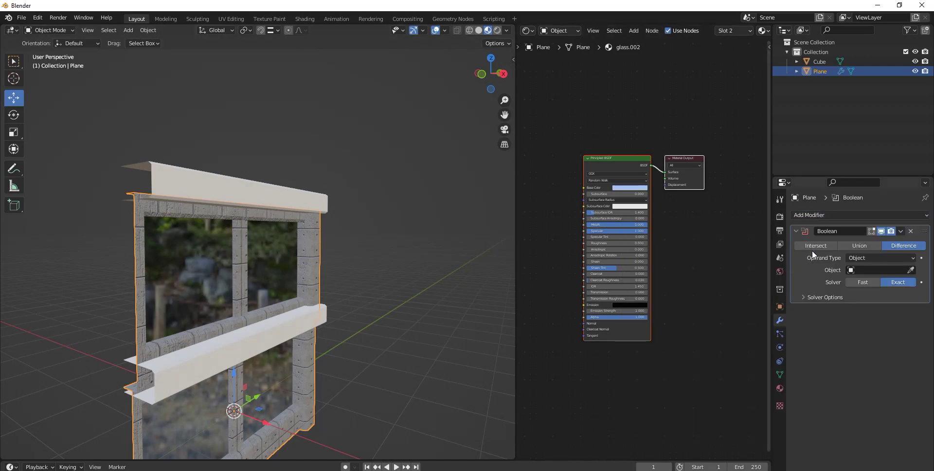
pyautogui.click(861, 246)
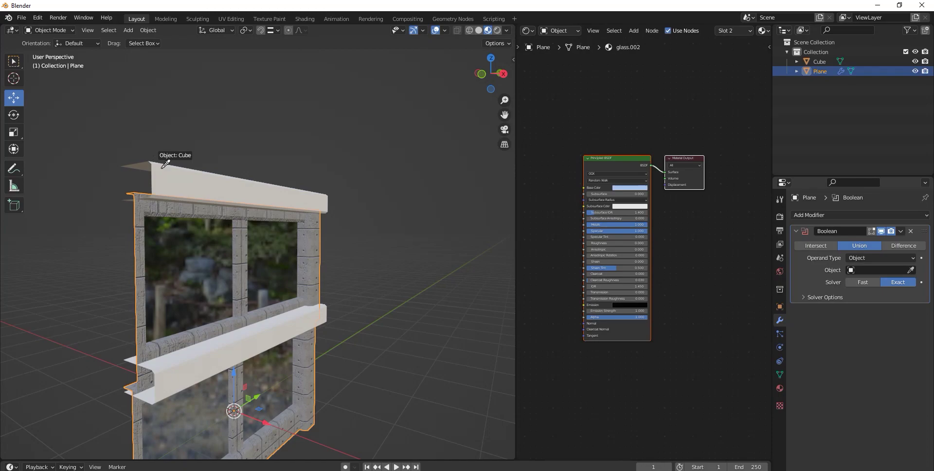
pyautogui.click(176, 178)
pyautogui.click(859, 283)
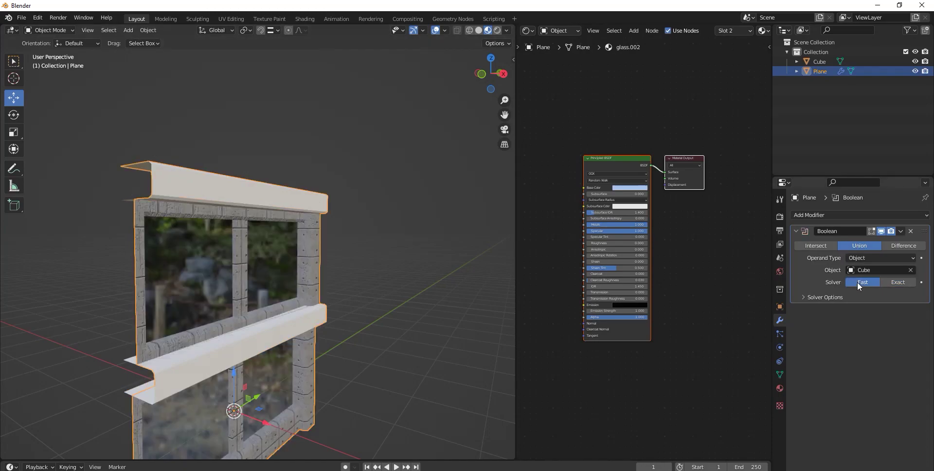
pyautogui.moveTo(276, 170)
pyautogui.mouseDown(button='middle')
pyautogui.moveTo(323, 184)
pyautogui.moveTo(322, 168)
pyautogui.moveTo(282, 168)
pyautogui.mouseUp(button='middle')
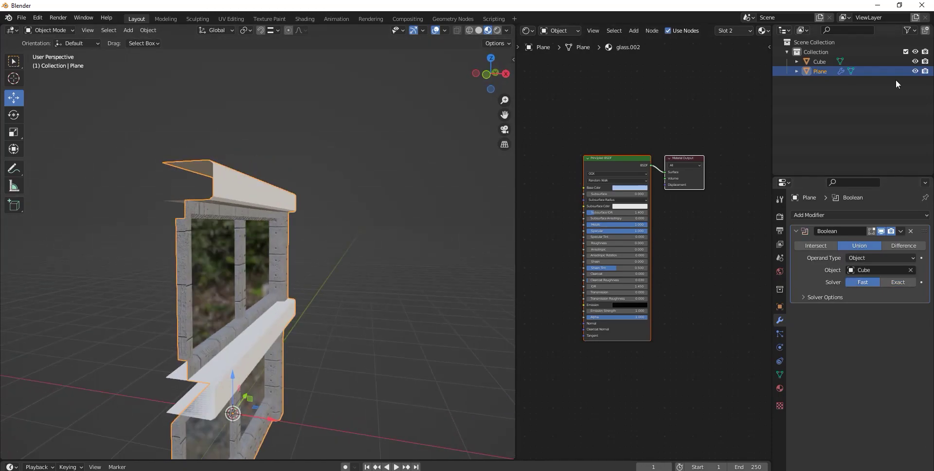
pyautogui.click(915, 61)
pyautogui.moveTo(269, 203)
pyautogui.mouseDown(button='middle')
pyautogui.moveTo(236, 180)
pyautogui.moveTo(314, 200)
pyautogui.moveTo(349, 191)
pyautogui.moveTo(299, 172)
pyautogui.moveTo(263, 184)
pyautogui.mouseUp(button='middle')
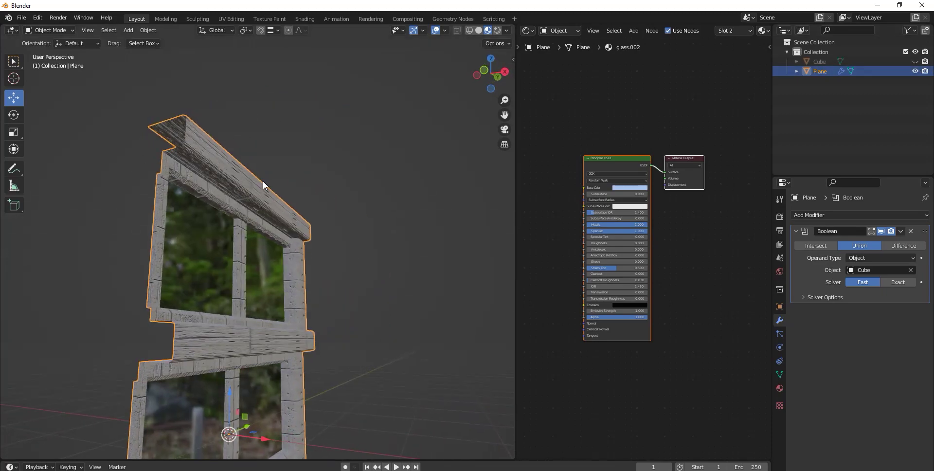
# Step: Apply the Boolean modifier, then select the entire wall mesh in Edit Mode
pyautogui.click(900, 231)
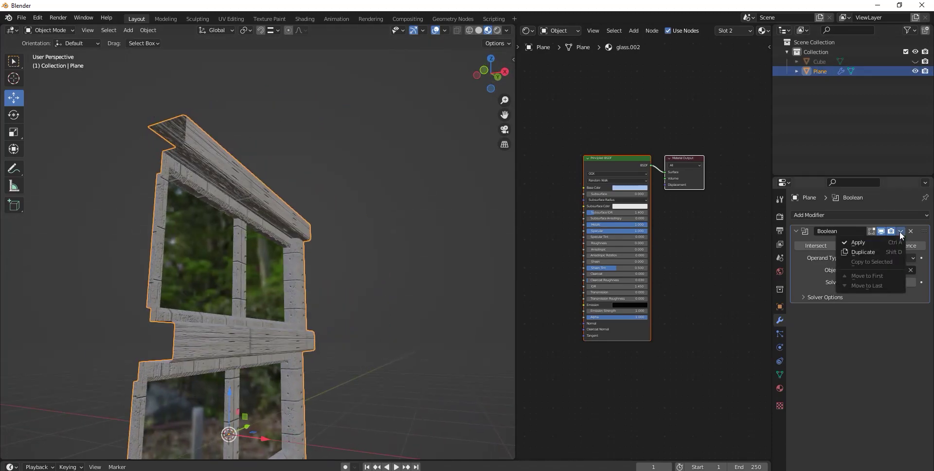
pyautogui.click(881, 240)
pyautogui.click(51, 30)
pyautogui.click(51, 52)
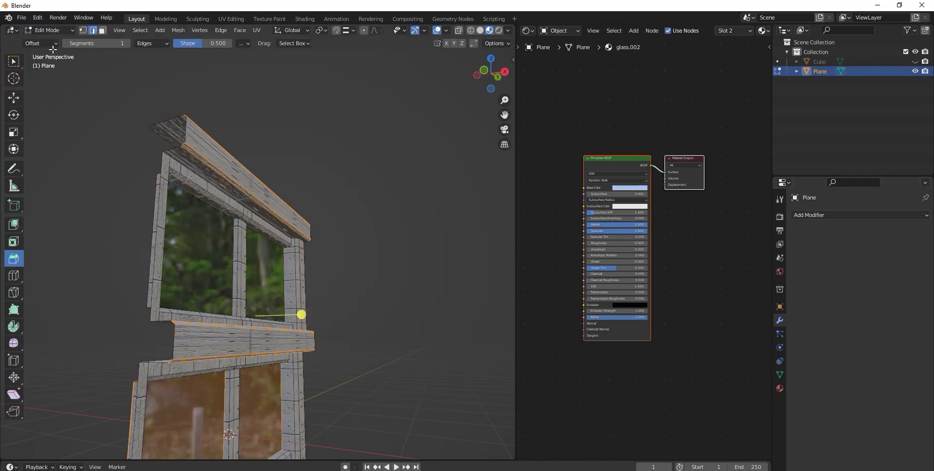
pyautogui.moveTo(327, 125); pyautogui.dragTo(263, 122, button='middle')
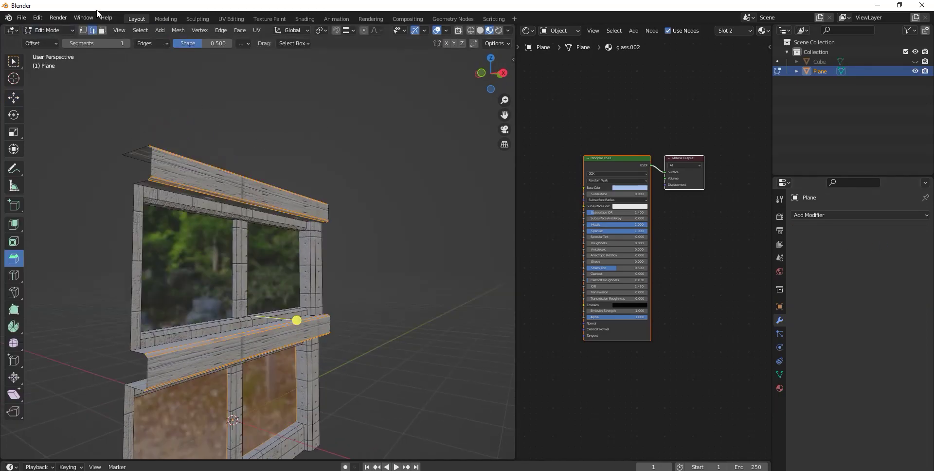
pyautogui.click(141, 31)
pyautogui.click(145, 43)
# Step: In face mode, deselect the four glass panes so only the frame stays selected
pyautogui.press('3')
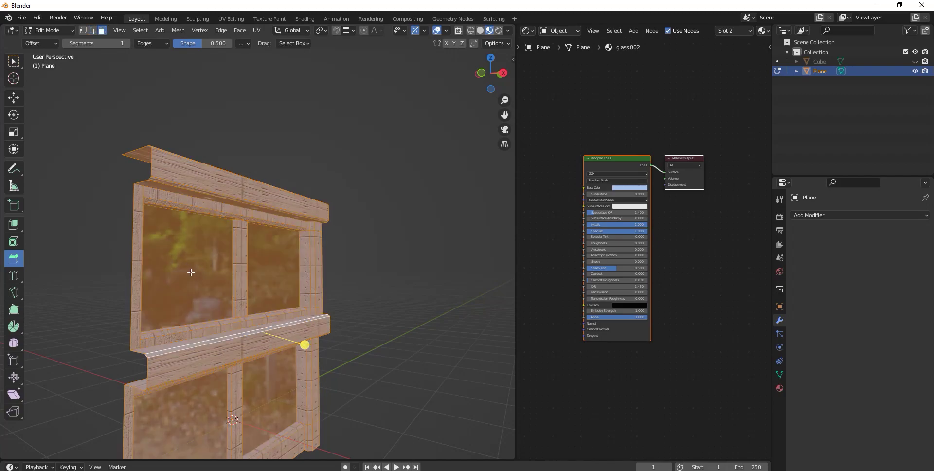
pyautogui.keyDown('shift'); pyautogui.click(189, 271); pyautogui.keyUp('shift')
pyautogui.keyDown('shift'); pyautogui.click(268, 273); pyautogui.keyUp('shift')
pyautogui.keyDown('shift'); pyautogui.click(270, 394); pyautogui.keyUp('shift')
pyautogui.keyDown('shift'); pyautogui.click(214, 396); pyautogui.keyUp('shift')
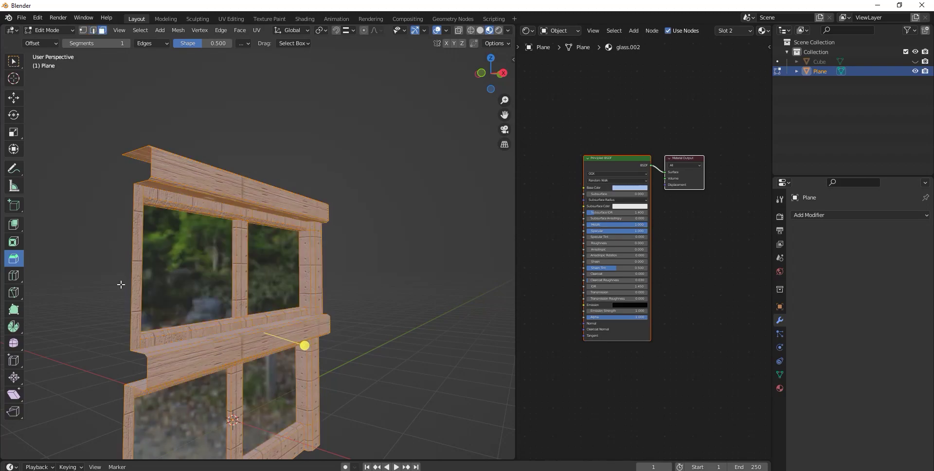
pyautogui.click(12, 66)
# Step: Cube-project the frame faces' UVs at size 4.277, then return to Object Mode
pyautogui.click(257, 30)
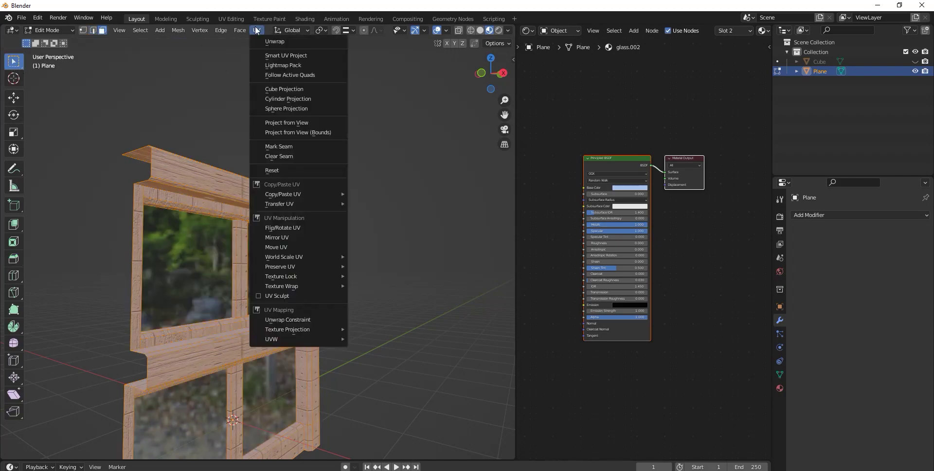
pyautogui.click(282, 89)
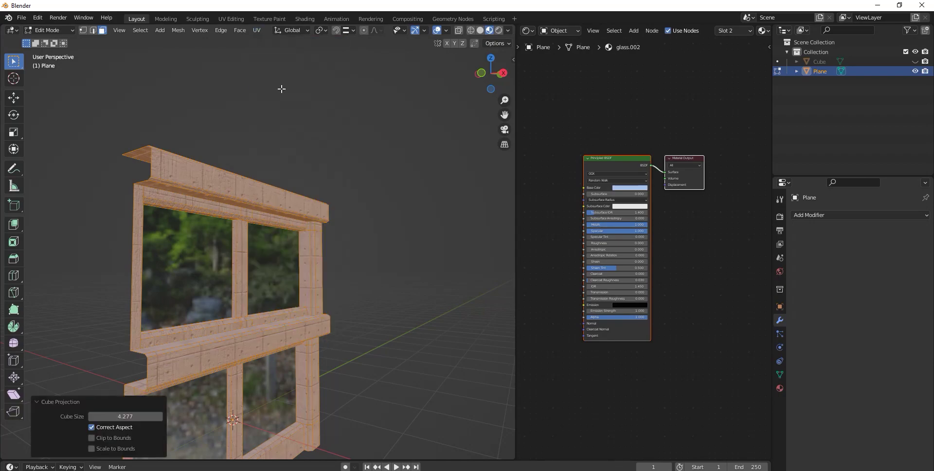
pyautogui.click(439, 28)
pyautogui.click(439, 28)
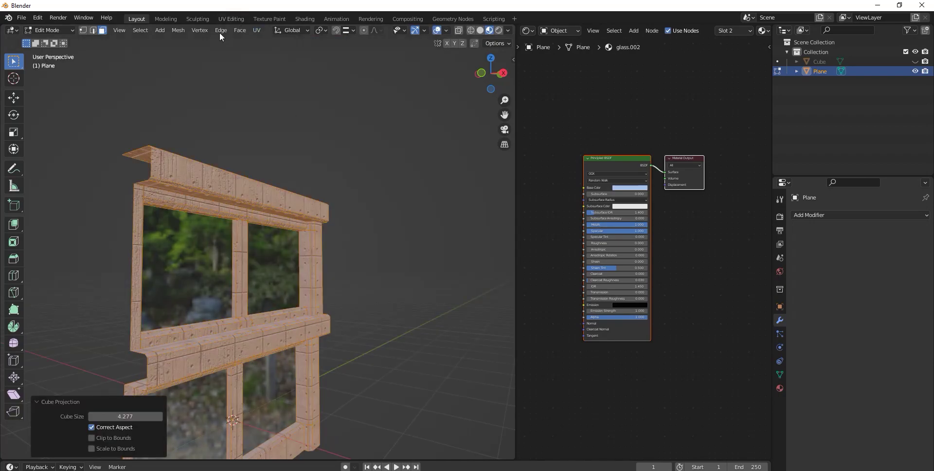
pyautogui.click(51, 29)
pyautogui.click(52, 39)
pyautogui.moveTo(393, 256)
pyautogui.mouseDown(button='middle')
pyautogui.moveTo(354, 223)
pyautogui.moveTo(320, 242)
pyautogui.mouseUp(button='middle')
pyautogui.scroll(-1, 567, 322)
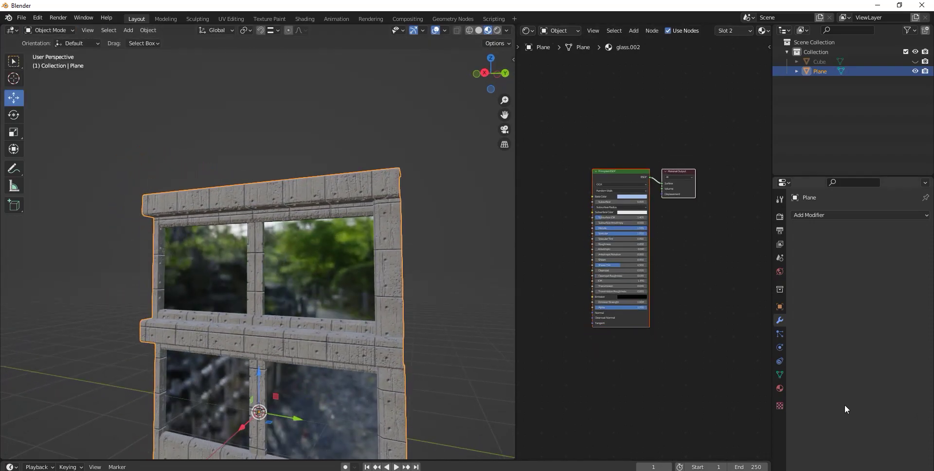
# Step: Set the concrete material's Mapping Scale to 1.000 and Location Y to 0.8 m
pyautogui.click(779, 388)
pyautogui.click(814, 218)
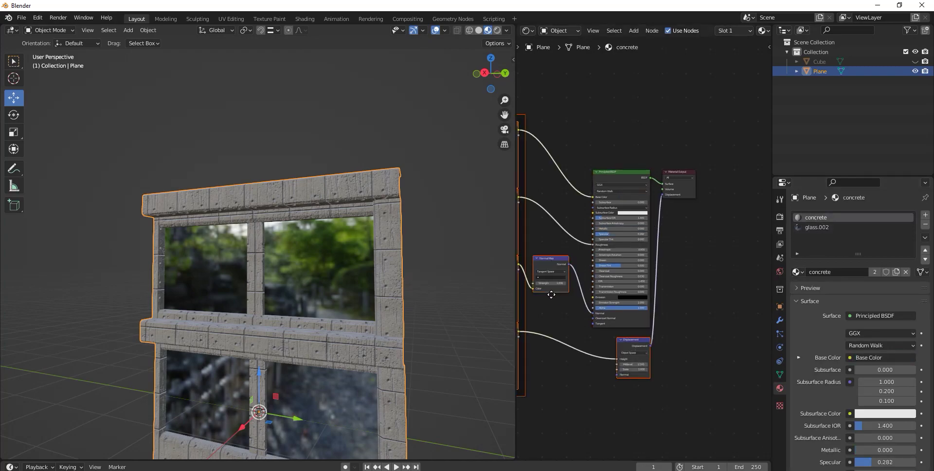
pyautogui.scroll(1, 610, 251)
pyautogui.scroll(2, 634, 313)
pyautogui.scroll(2, 648, 409)
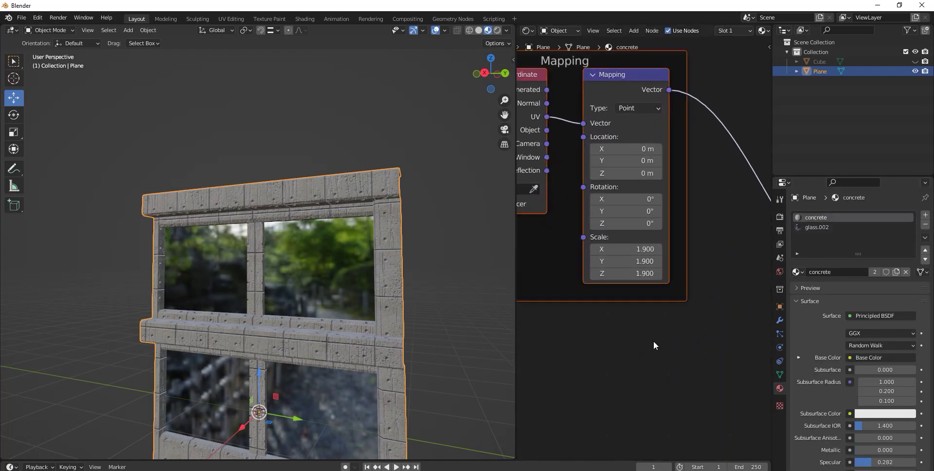
pyautogui.moveTo(628, 262)
pyautogui.mouseDown()
pyautogui.moveTo(633, 249)
pyautogui.moveTo(615, 262)
pyautogui.moveTo(603, 249)
pyautogui.moveTo(647, 250)
pyautogui.moveTo(635, 221)
pyautogui.mouseUp()
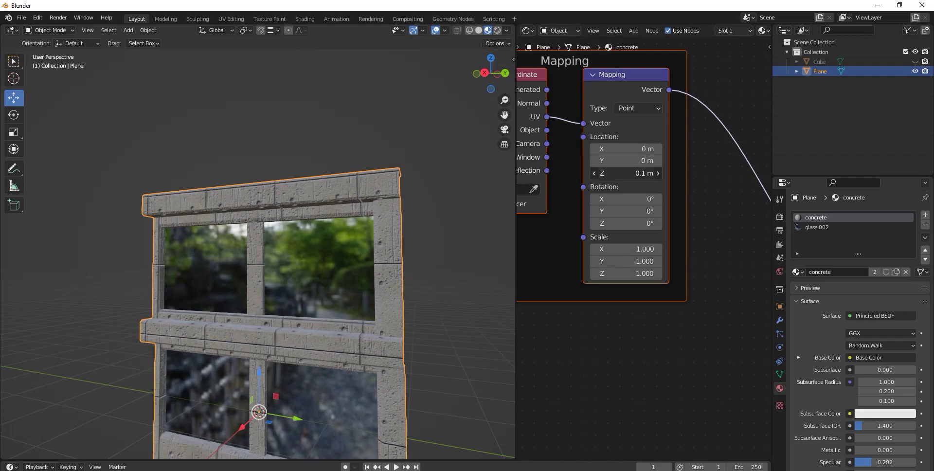
pyautogui.moveTo(628, 160); pyautogui.dragTo(637, 161)
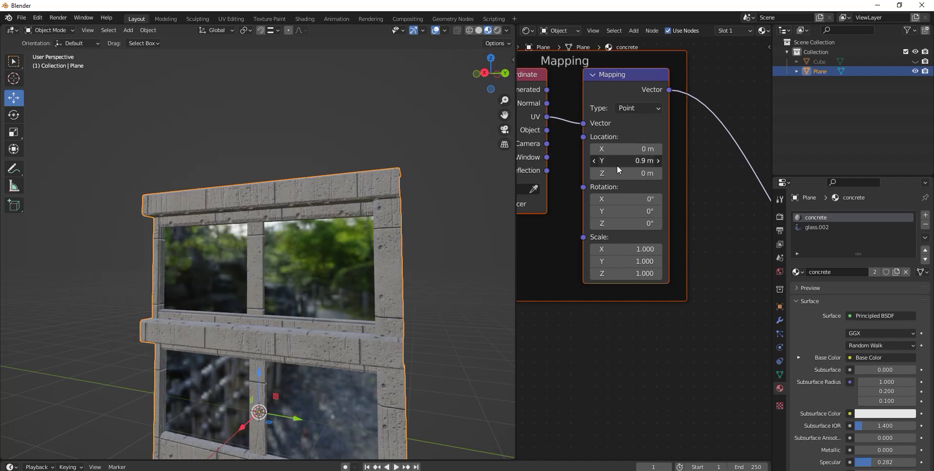
pyautogui.moveTo(265, 266); pyautogui.dragTo(331, 261, button='middle')
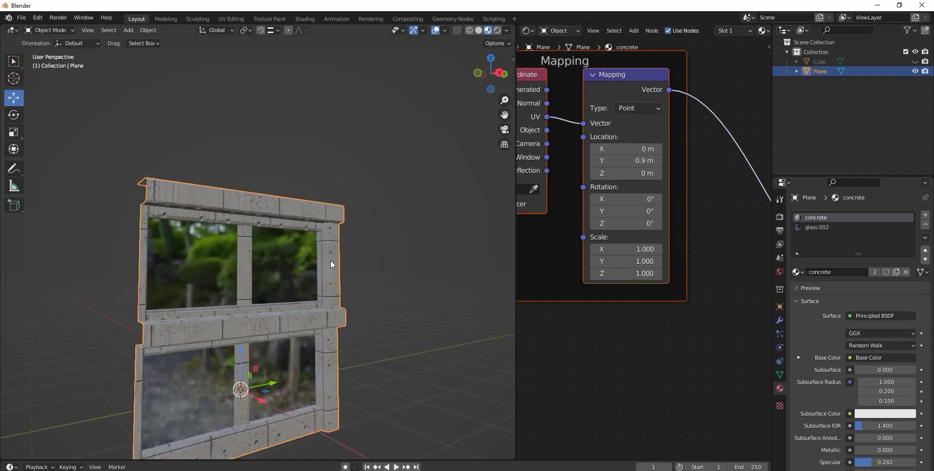
pyautogui.moveTo(628, 161); pyautogui.dragTo(620, 160)
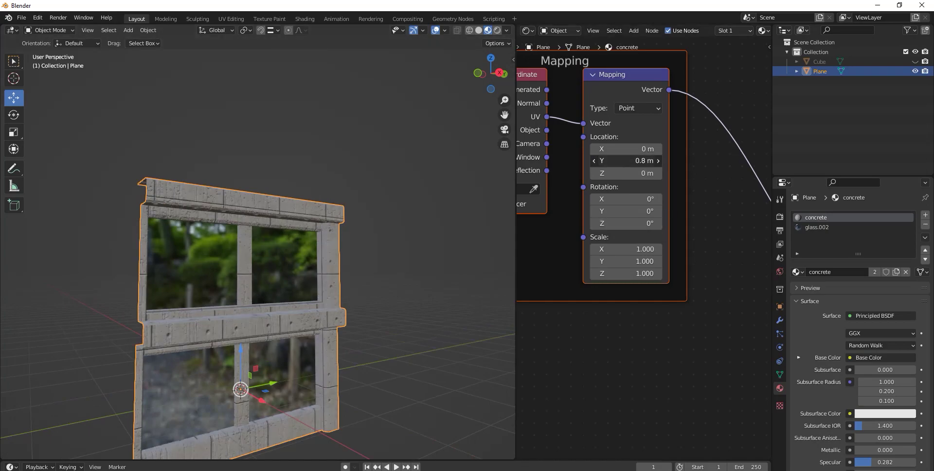
pyautogui.moveTo(111, 290)
pyautogui.mouseDown(button='middle')
pyautogui.moveTo(142, 305)
pyautogui.moveTo(130, 297)
pyautogui.mouseUp(button='middle')
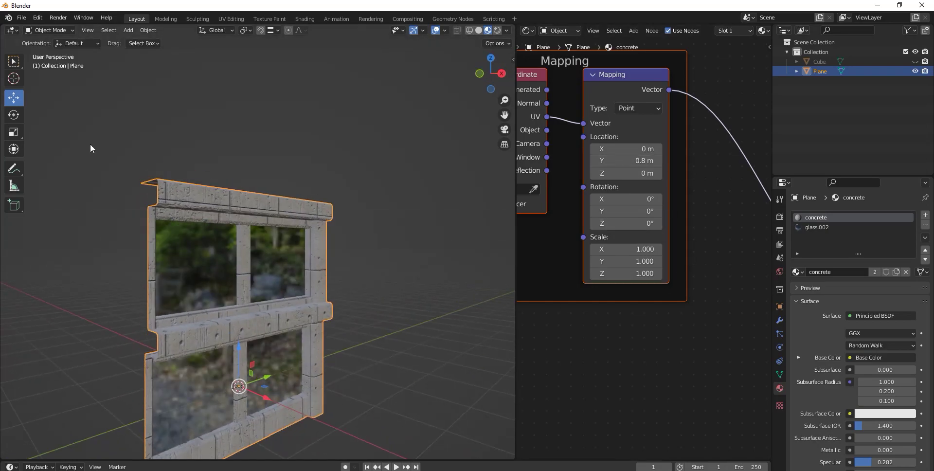
pyautogui.scroll(-2, 396, 192)
pyautogui.scroll(-1, 396, 191)
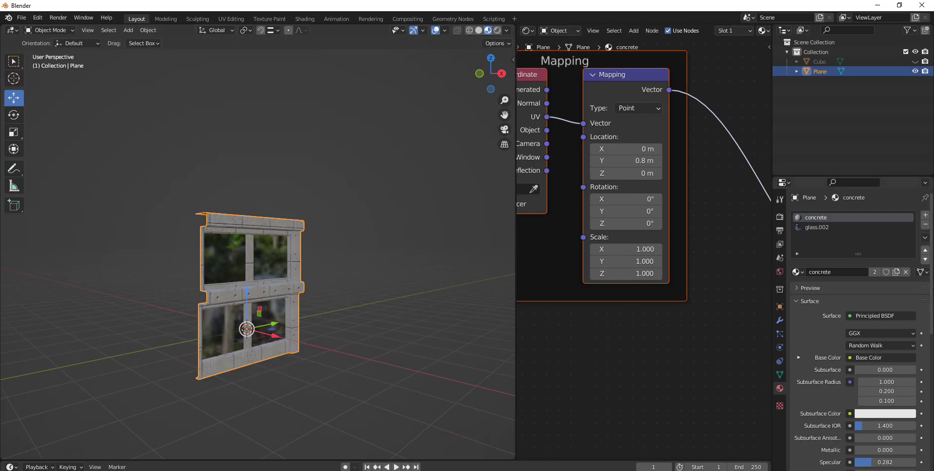
# Step: Add an Array modifier to the wall with relative offset X 0 and Y 1
pyautogui.click(779, 321)
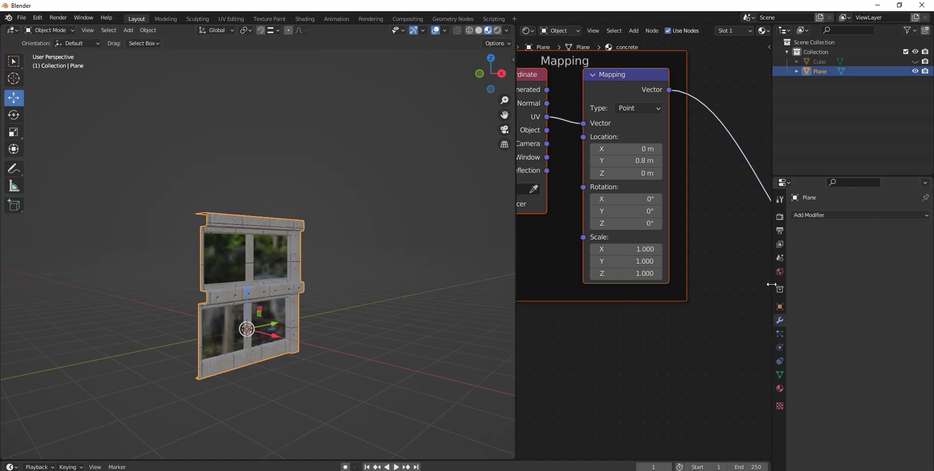
pyautogui.click(830, 214)
pyautogui.click(745, 243)
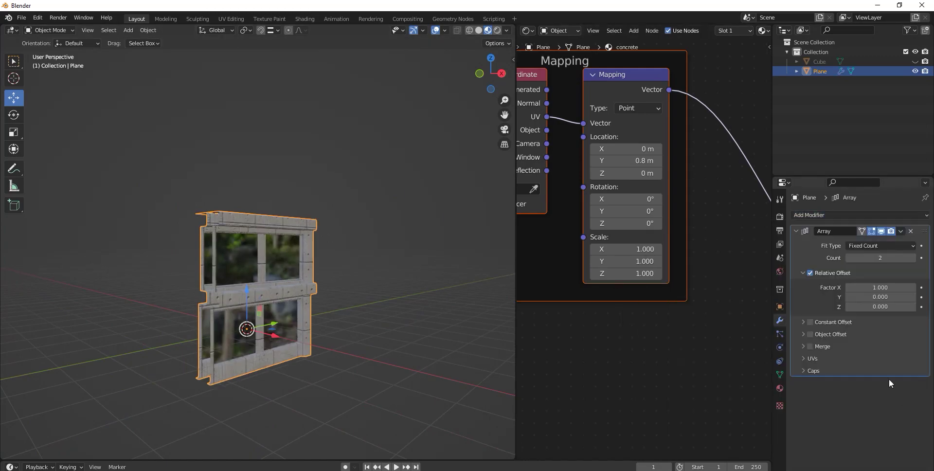
pyautogui.click(881, 286)
pyautogui.write('0.000')
pyautogui.press('Return')
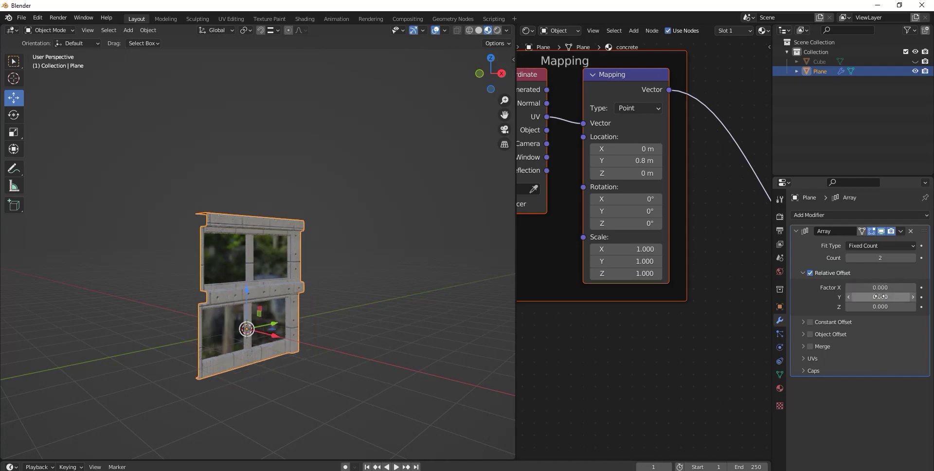
pyautogui.click(876, 295)
pyautogui.write('1.000')
pyautogui.press('Return')
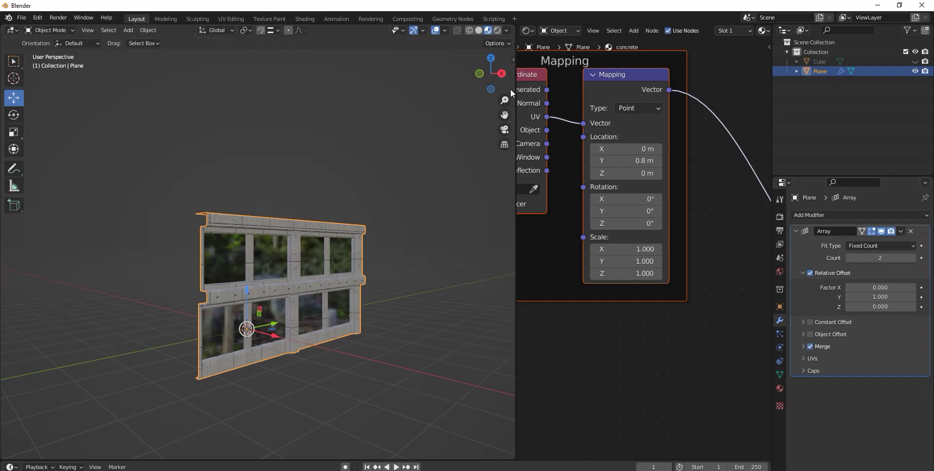
# Step: Inspect the arrayed wall in wireframe, then in Material Preview from the side
pyautogui.click(469, 31)
pyautogui.moveTo(341, 127); pyautogui.dragTo(381, 150, button='middle')
pyautogui.scroll(5, 419, 197)
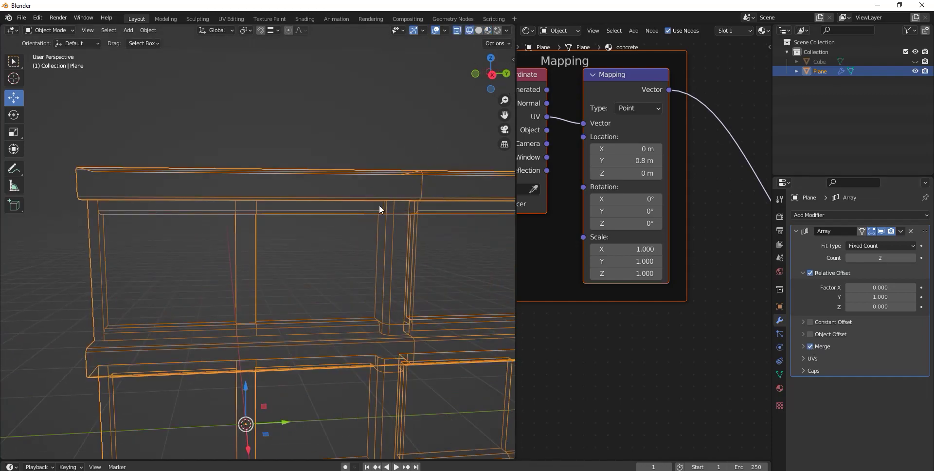
pyautogui.moveTo(380, 209)
pyautogui.mouseDown(button='middle')
pyautogui.moveTo(388, 244)
pyautogui.moveTo(359, 208)
pyautogui.moveTo(353, 234)
pyautogui.moveTo(386, 192)
pyautogui.moveTo(350, 215)
pyautogui.moveTo(389, 204)
pyautogui.mouseUp(button='middle')
pyautogui.click(488, 30)
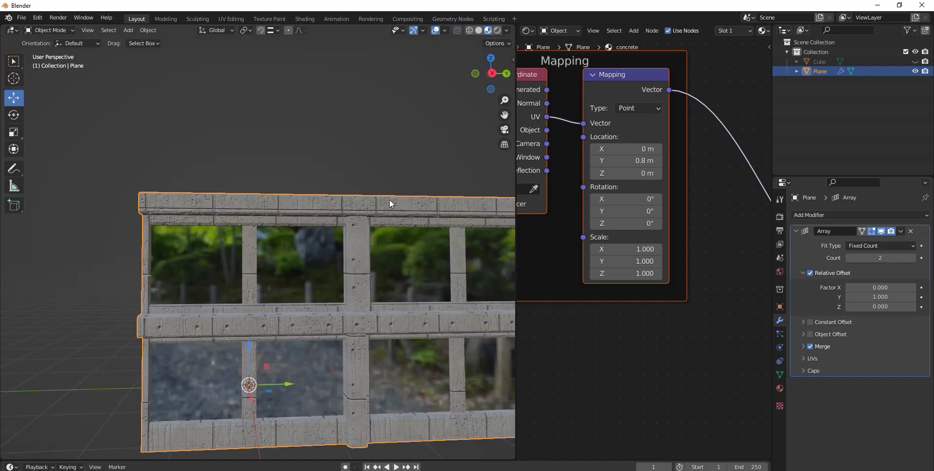
pyautogui.scroll(-4, 351, 228)
pyautogui.click(492, 73)
pyautogui.scroll(-8, 350, 201)
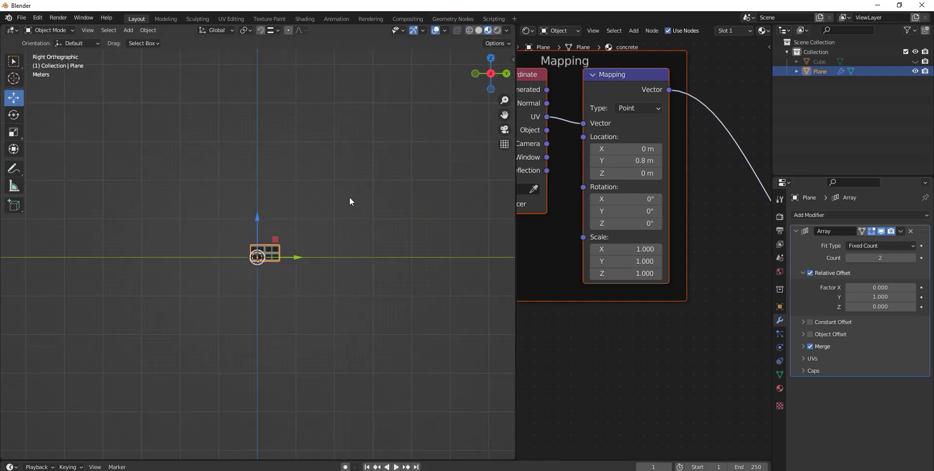
pyautogui.moveTo(505, 115); pyautogui.dragTo(413, 175)
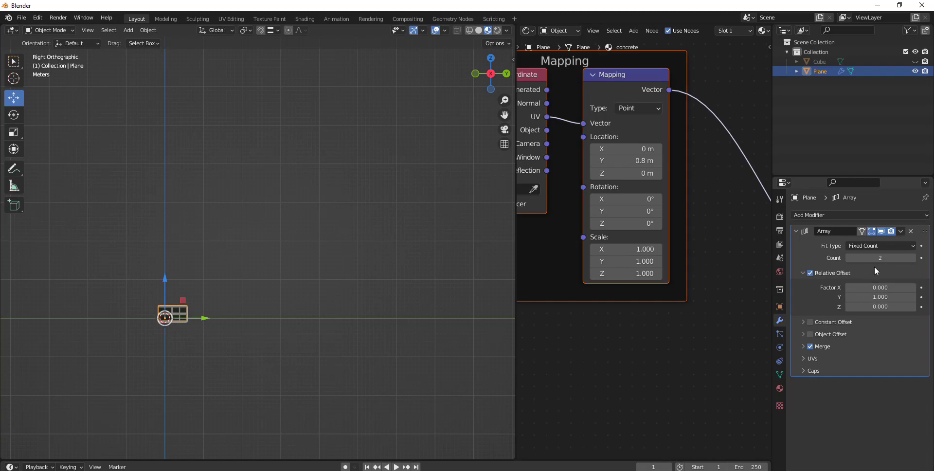
# Step: Raise the Array count from 21 through 39 up to 44 panels
pyautogui.moveTo(876, 258); pyautogui.dragTo(915, 258)
pyautogui.scroll(-1, 510, 280)
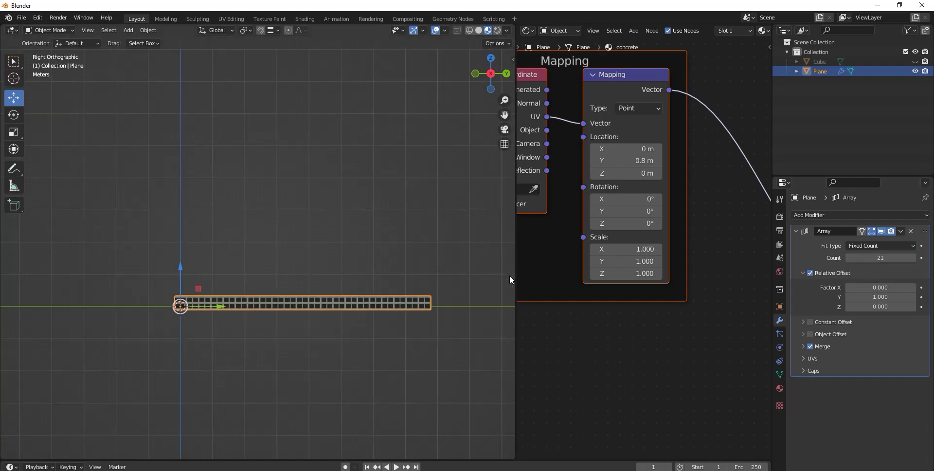
pyautogui.scroll(-3, 510, 280)
pyautogui.moveTo(881, 258); pyautogui.dragTo(915, 258)
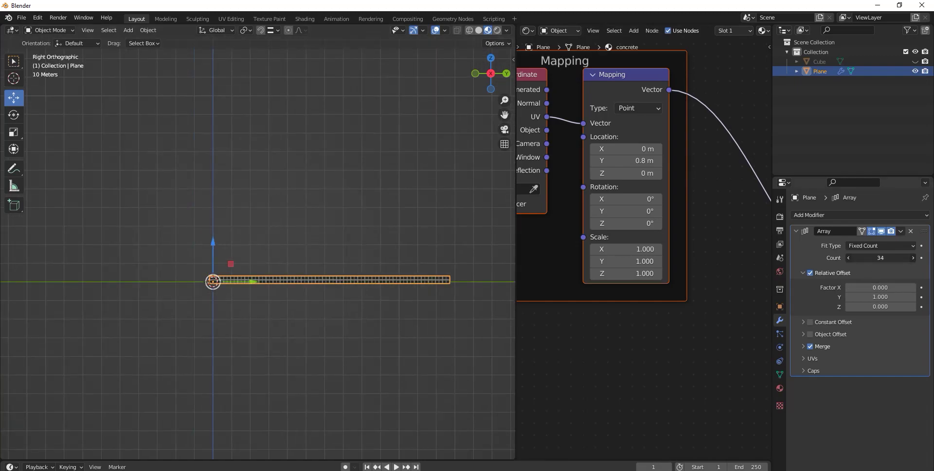
pyautogui.scroll(-1, 404, 273)
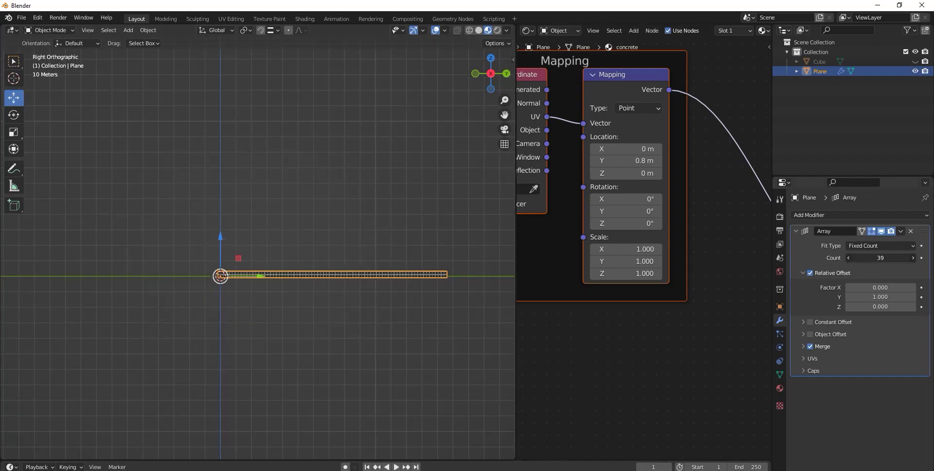
pyautogui.moveTo(881, 258); pyautogui.dragTo(896, 258)
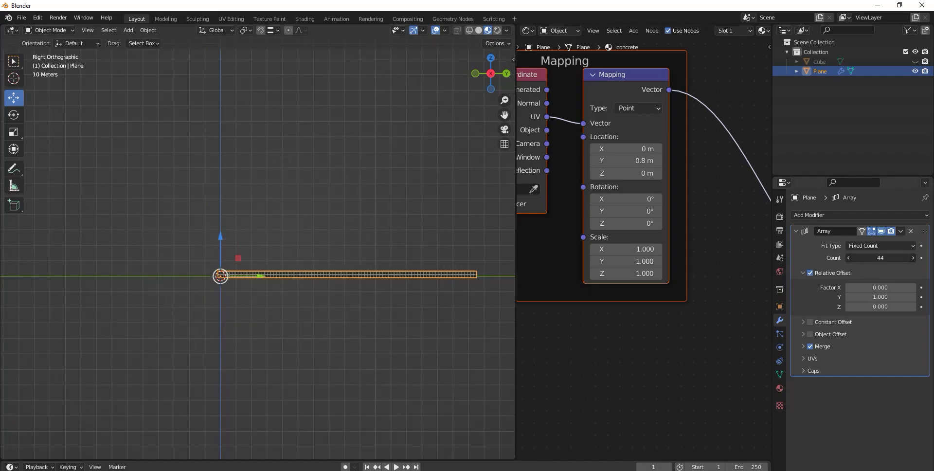
# Step: Apply the Array modifier and view the long facade strip in perspective
pyautogui.click(904, 230)
pyautogui.click(878, 238)
pyautogui.moveTo(217, 258)
pyautogui.mouseDown(button='middle')
pyautogui.moveTo(292, 264)
pyautogui.moveTo(346, 219)
pyautogui.mouseUp(button='middle')
pyautogui.scroll(3, 293, 265)
pyautogui.scroll(5, 192, 308)
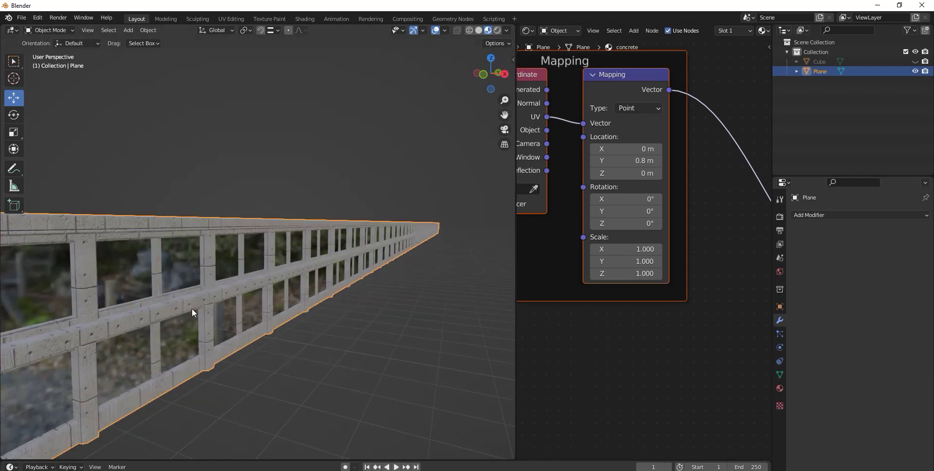
pyautogui.moveTo(329, 297); pyautogui.dragTo(285, 291, button='middle')
pyautogui.scroll(3, 257, 285)
pyautogui.scroll(-4, 257, 285)
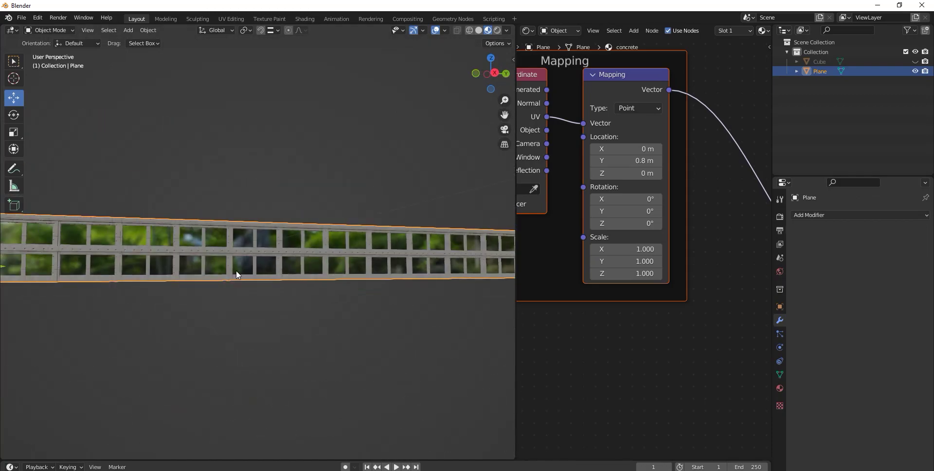
pyautogui.moveTo(236, 271)
pyautogui.mouseDown(button='middle')
pyautogui.moveTo(183, 281)
pyautogui.moveTo(208, 284)
pyautogui.mouseUp(button='middle')
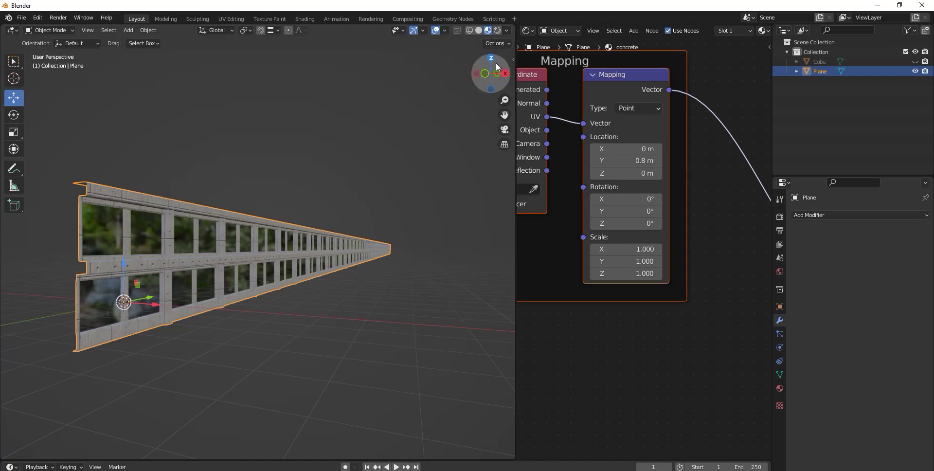
# Step: From top view, duplicate the facade wall in place and rotate the copy -90° on Z
pyautogui.click(485, 74)
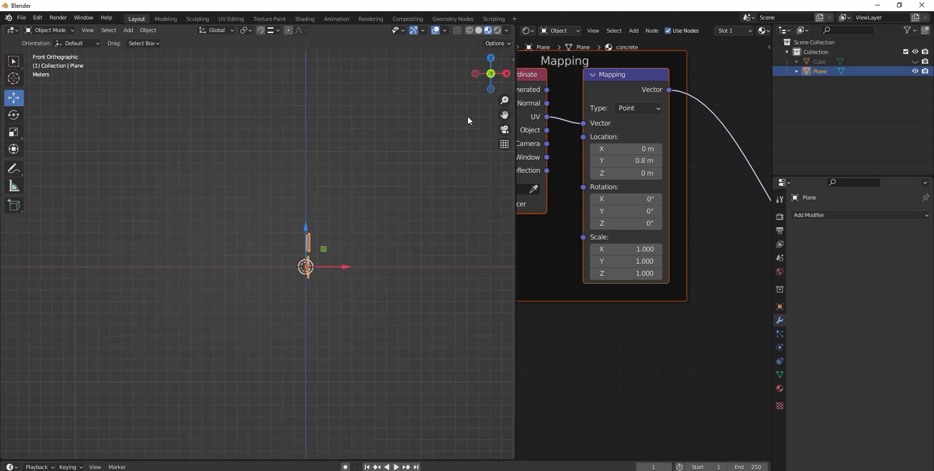
pyautogui.click(480, 31)
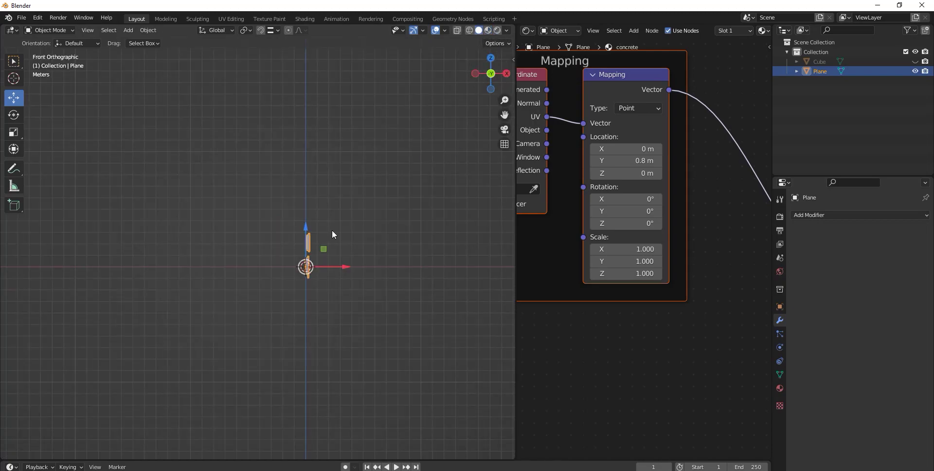
pyautogui.click(490, 60)
pyautogui.hotkey('shift', 'd')
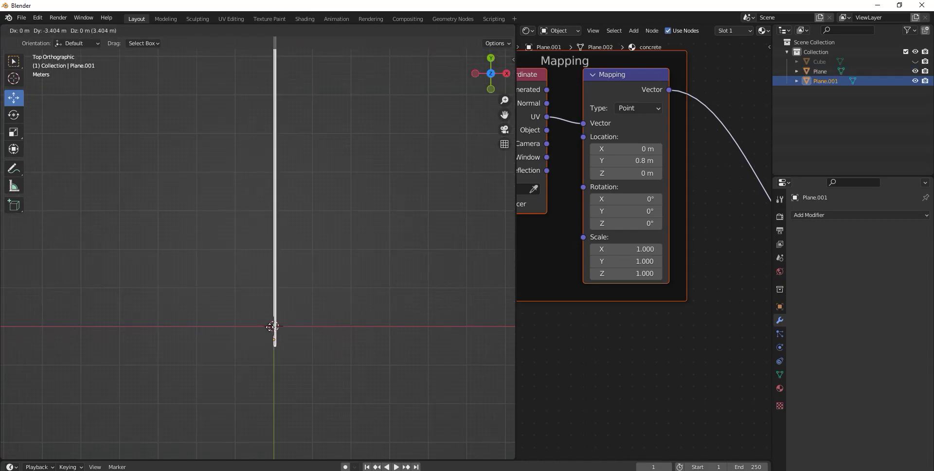
pyautogui.rightClick(302, 333)
pyautogui.click(13, 115)
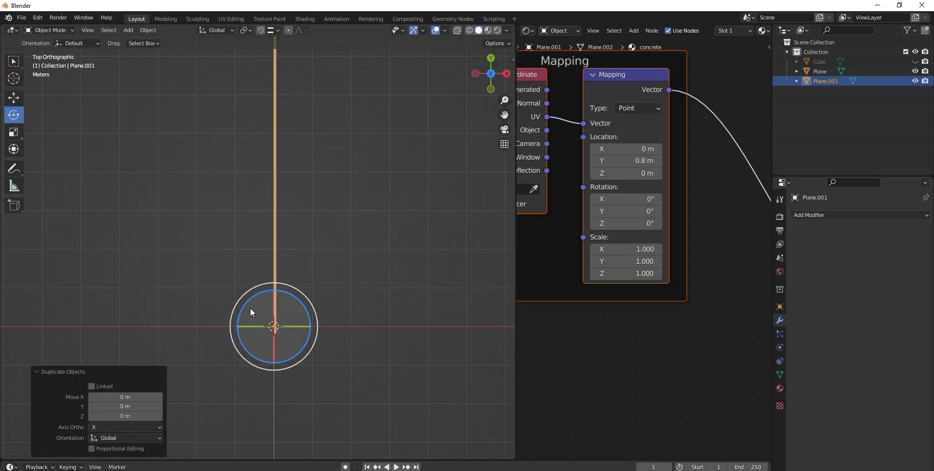
pyautogui.moveTo(252, 298)
pyautogui.mouseDown()
pyautogui.moveTo(317, 291)
pyautogui.moveTo(321, 305)
pyautogui.mouseUp()
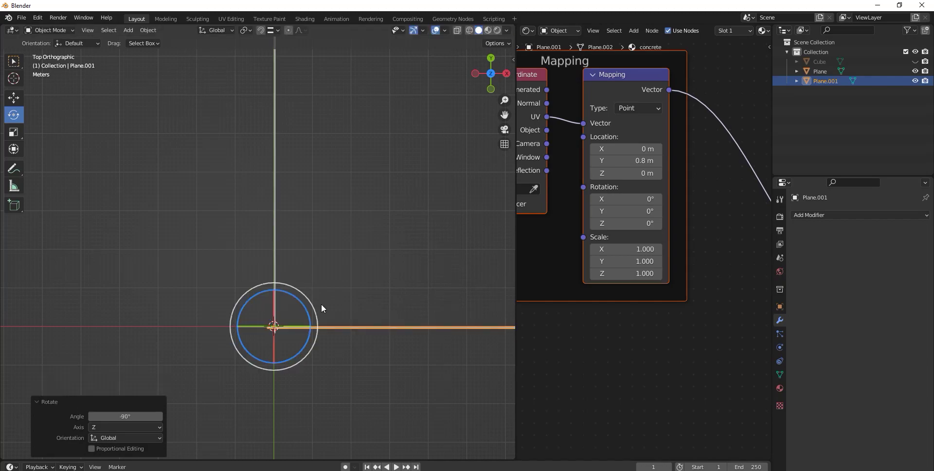
pyautogui.scroll(-4, 311, 306)
# Step: Slide the duplicate wall to the left and set its origin to geometry
pyautogui.click(13, 101)
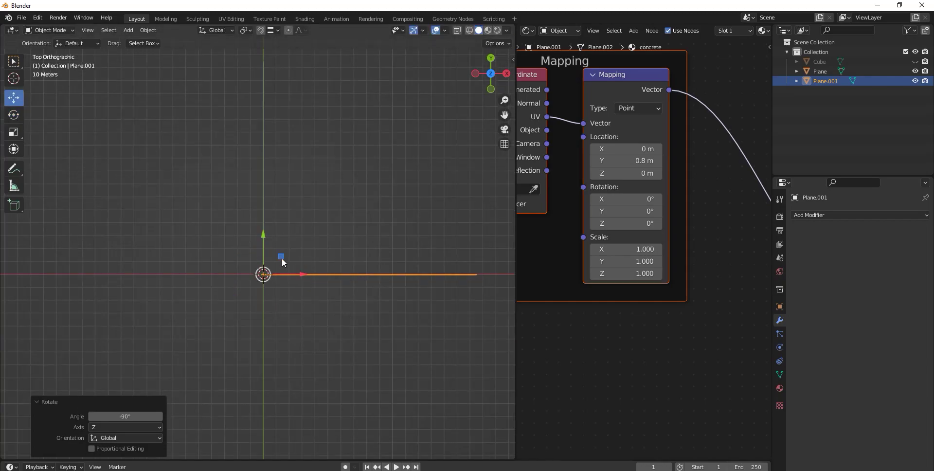
pyautogui.moveTo(282, 258); pyautogui.dragTo(64, 263)
pyautogui.scroll(6, 191, 335)
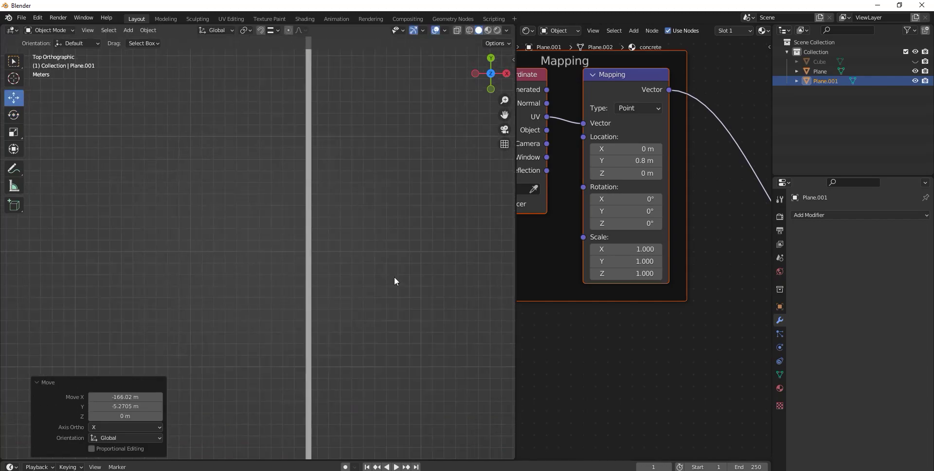
pyautogui.moveTo(505, 115); pyautogui.dragTo(346, 205)
pyautogui.rightClick(119, 323)
pyautogui.moveTo(127, 356)
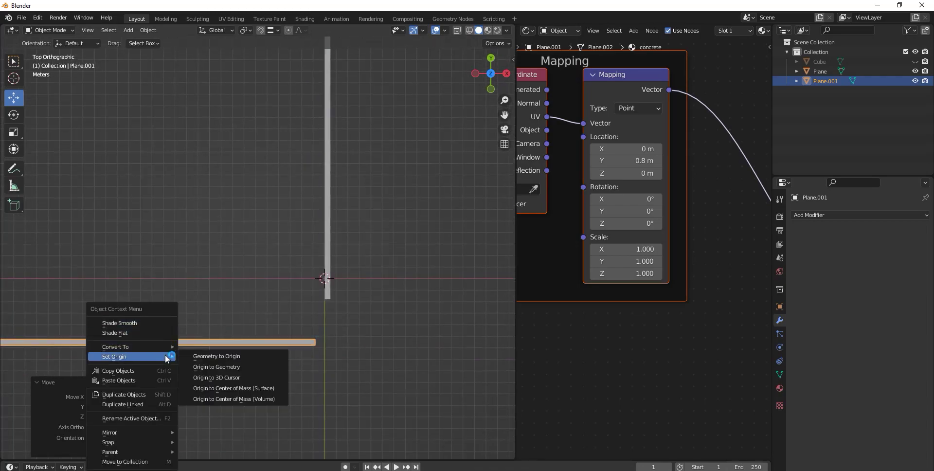
pyautogui.click(194, 367)
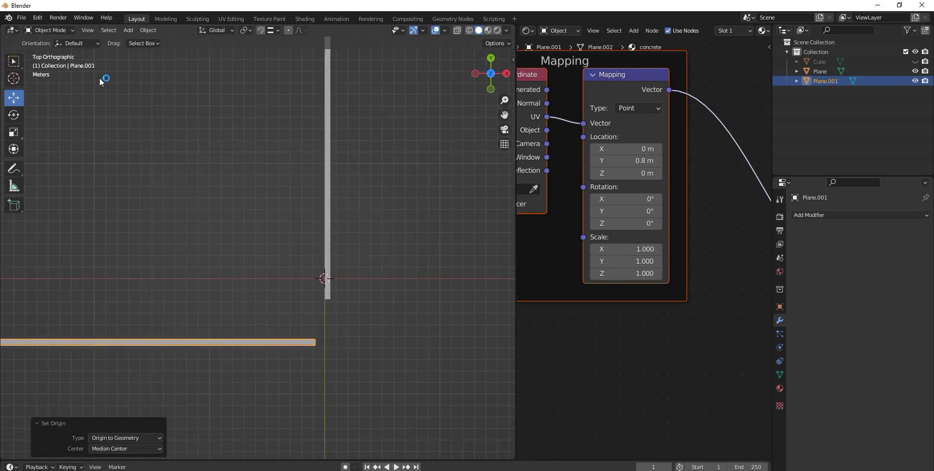
# Step: With snapping on, move the duplicate so it meets the first wall at the corner
pyautogui.click(261, 30)
pyautogui.moveTo(329, 221); pyautogui.dragTo(264, 235, button='middle')
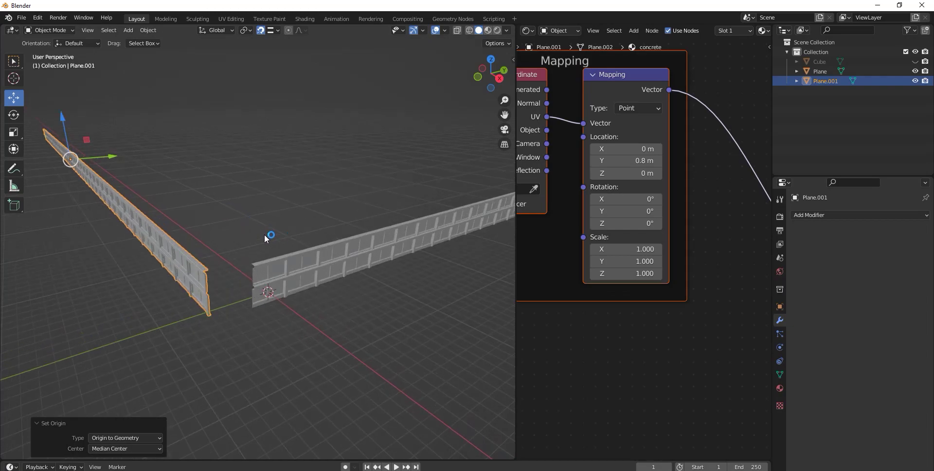
pyautogui.moveTo(127, 188); pyautogui.dragTo(163, 211, button='middle')
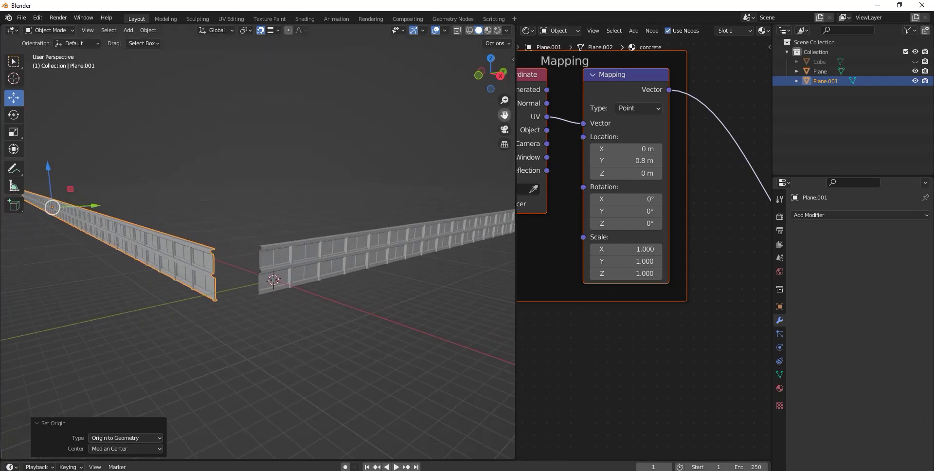
pyautogui.moveTo(505, 115)
pyautogui.mouseDown()
pyautogui.moveTo(54, 235)
pyautogui.moveTo(317, 288)
pyautogui.mouseUp()
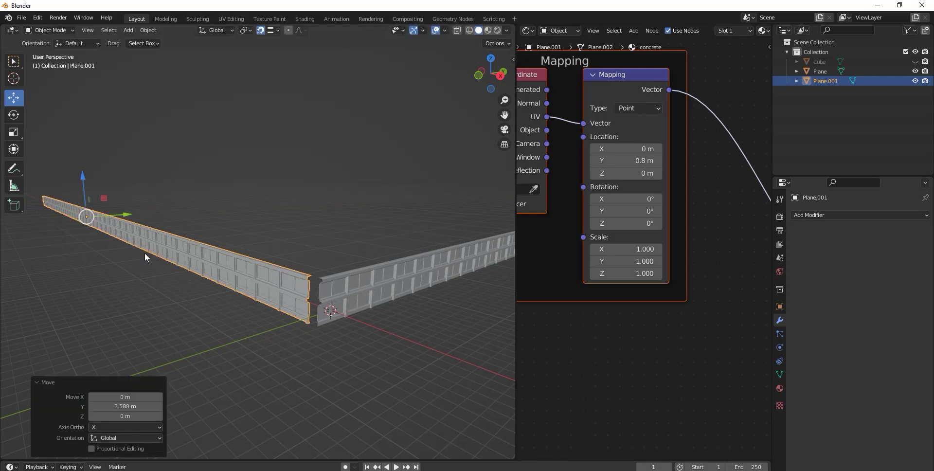
pyautogui.scroll(5, 147, 258)
pyautogui.moveTo(350, 395); pyautogui.dragTo(347, 387)
pyautogui.click(353, 388)
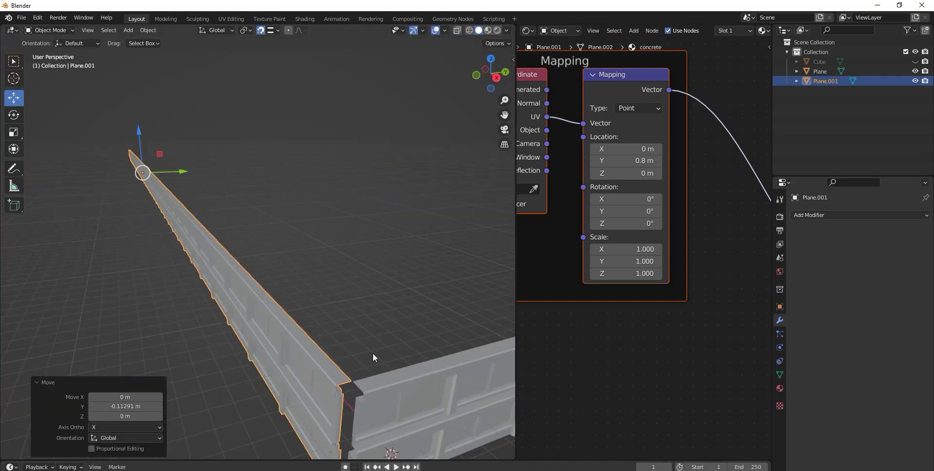
# Step: Join both walls into a single Plane object with Ctrl+J and show their textures
pyautogui.keyDown('shift'); pyautogui.click(391, 376); pyautogui.keyUp('shift')
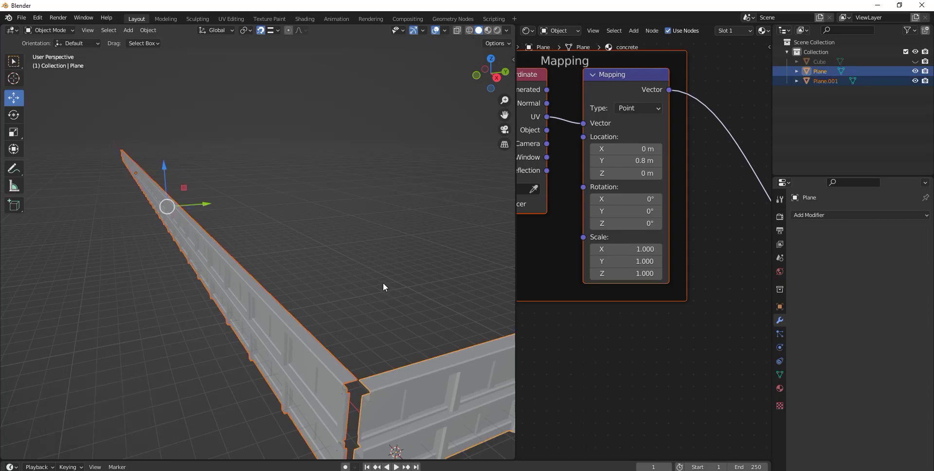
pyautogui.hotkey('ctrl', 'j')
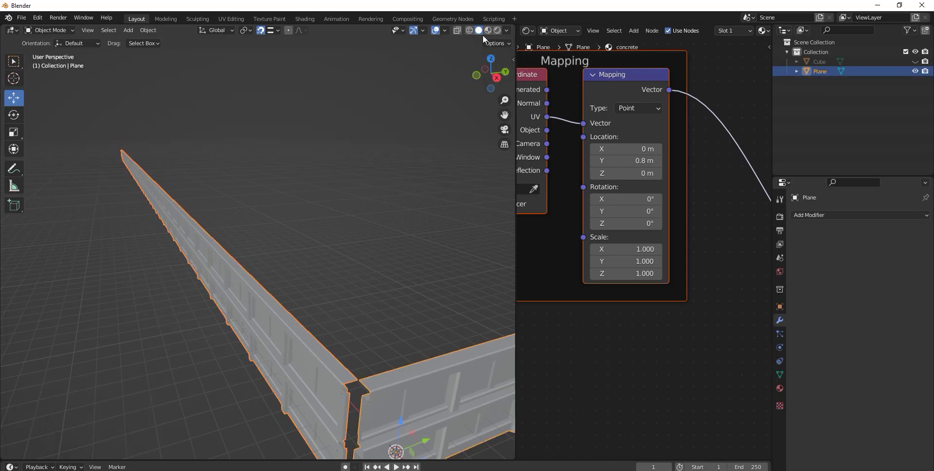
pyautogui.click(489, 30)
pyautogui.moveTo(492, 77)
pyautogui.mouseDown()
pyautogui.moveTo(150, 350)
pyautogui.moveTo(202, 280)
pyautogui.mouseUp()
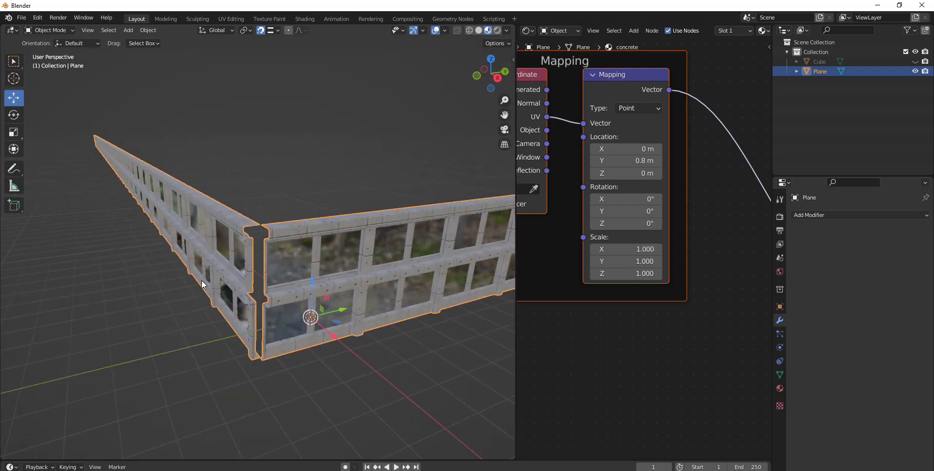
# Step: Add a cube, move it onto the wall corner from top view, and scale it to 1.606
pyautogui.click(128, 32)
pyautogui.moveTo(146, 40)
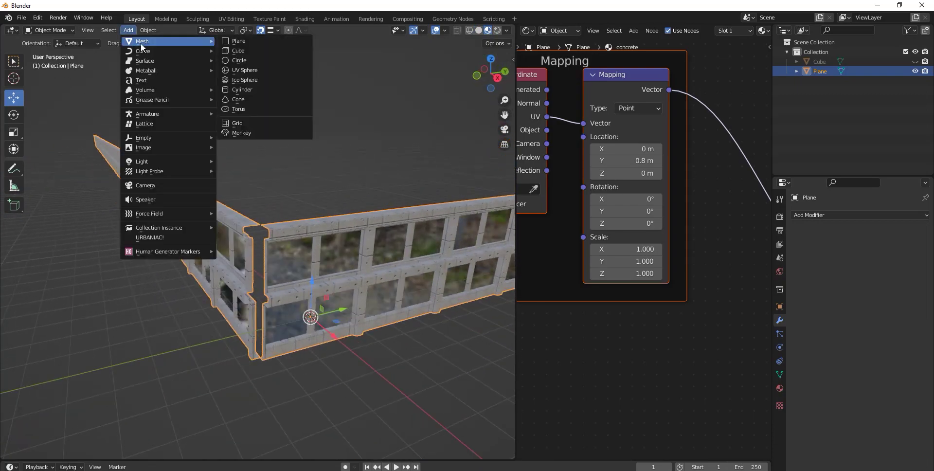
pyautogui.click(238, 48)
pyautogui.click(495, 58)
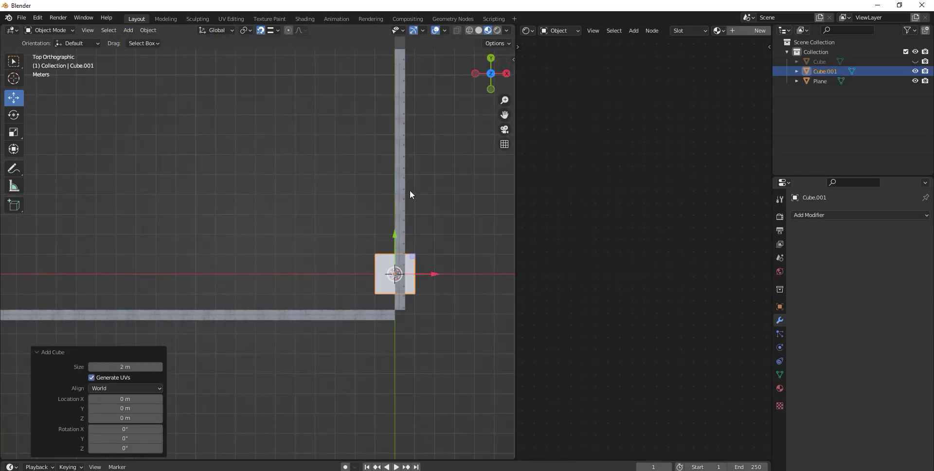
pyautogui.moveTo(419, 237); pyautogui.dragTo(419, 269)
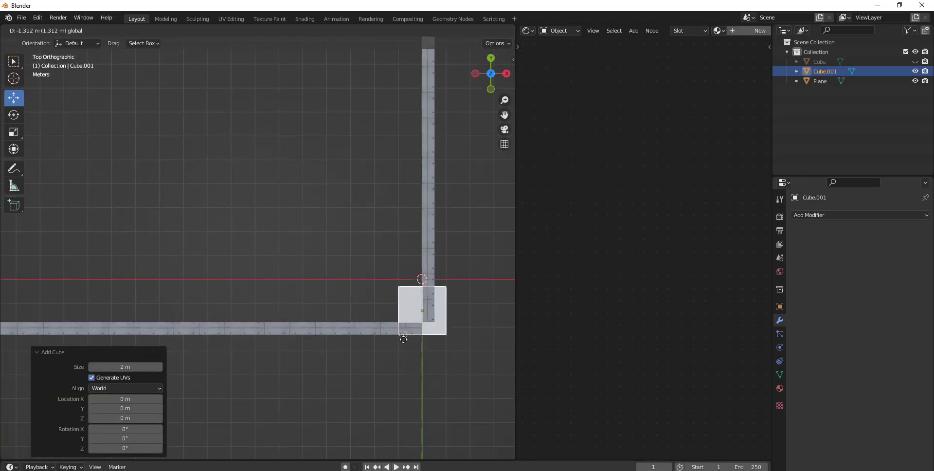
pyautogui.moveTo(450, 310); pyautogui.dragTo(438, 312)
pyautogui.press('s')
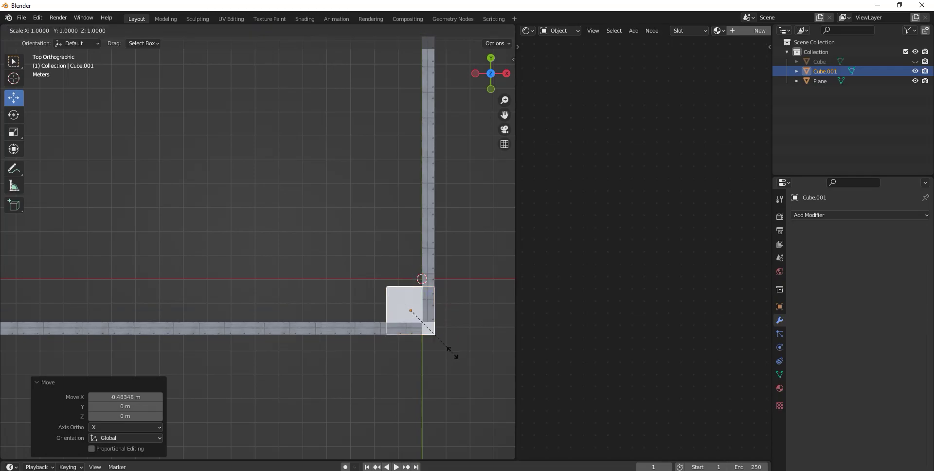
pyautogui.click(480, 376)
# Step: Raise the cube 1.6713 m along Z, then switch it through Sculpt into Edit Mode
pyautogui.moveTo(423, 290)
pyautogui.mouseDown(button='middle')
pyautogui.moveTo(357, 196)
pyautogui.moveTo(370, 205)
pyautogui.mouseUp(button='middle')
pyautogui.click(481, 76)
pyautogui.scroll(3, 378, 294)
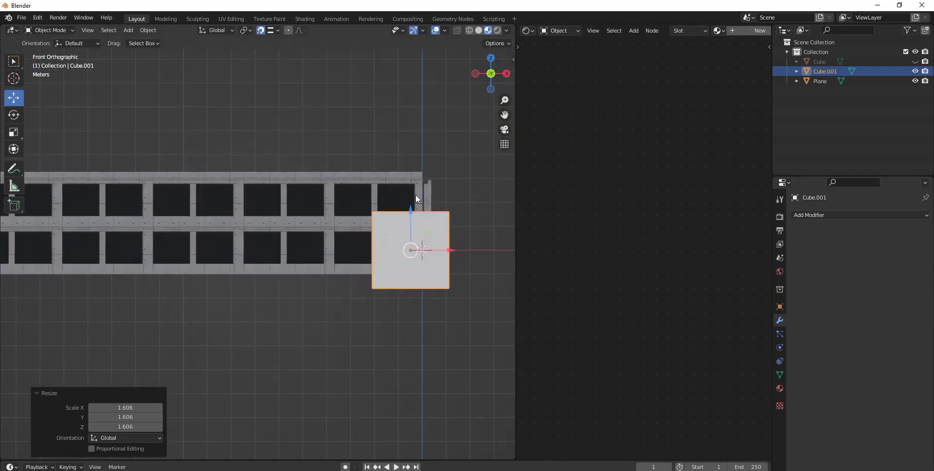
pyautogui.moveTo(404, 180); pyautogui.dragTo(398, 164)
pyautogui.click(49, 30)
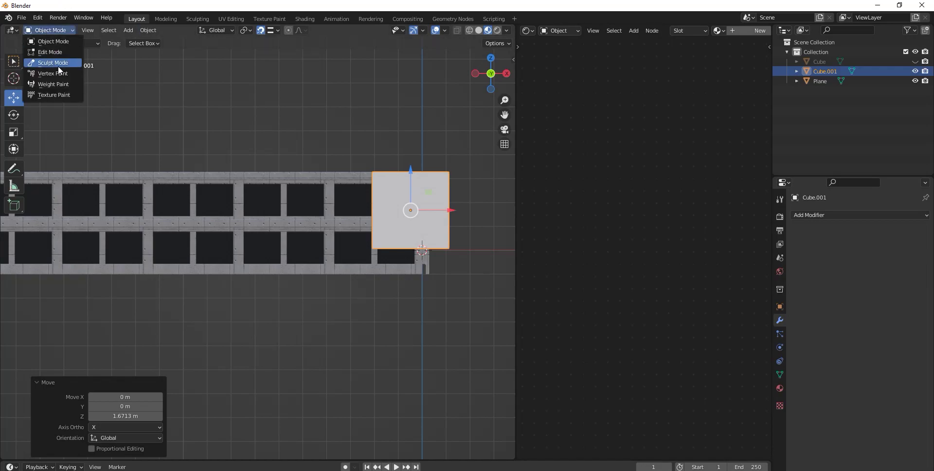
pyautogui.click(57, 66)
pyautogui.click(51, 31)
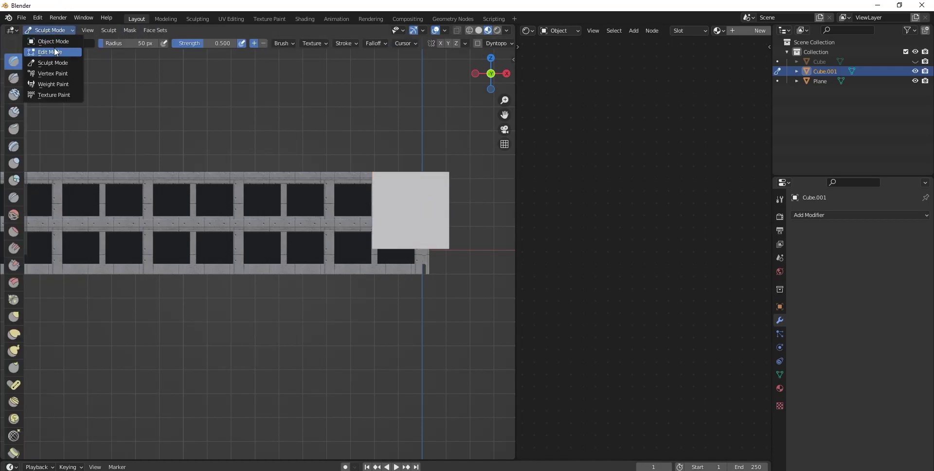
pyautogui.click(54, 48)
pyautogui.moveTo(341, 146)
pyautogui.mouseDown(button='middle')
pyautogui.moveTo(392, 92)
pyautogui.moveTo(304, 180)
pyautogui.mouseUp(button='middle')
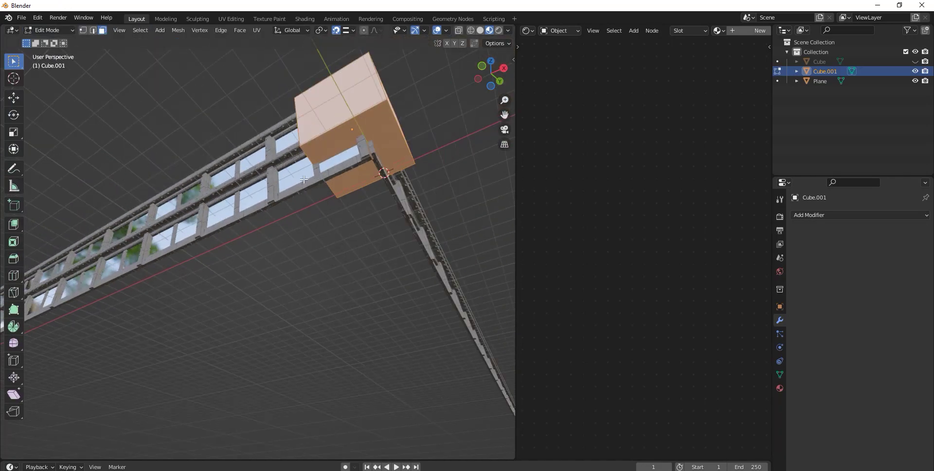
# Step: Lower the cube's bottom face about one metre and delete its top face
pyautogui.click(343, 138)
pyautogui.click(13, 97)
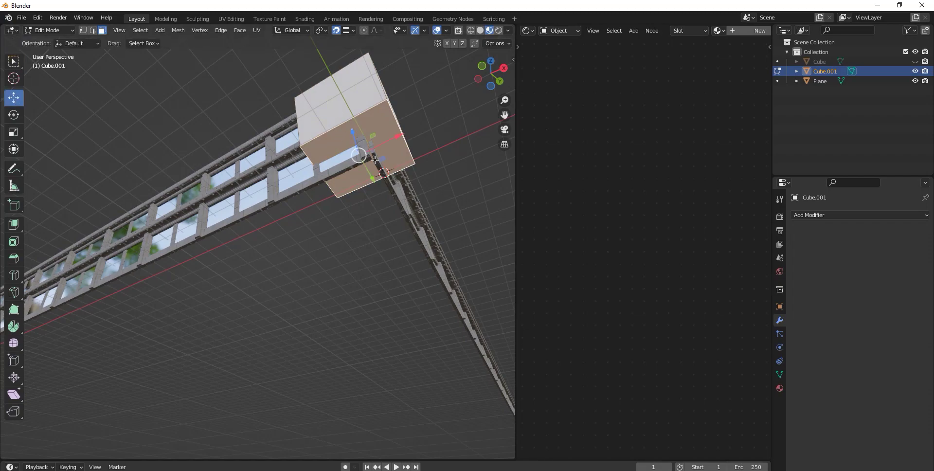
pyautogui.moveTo(345, 152); pyautogui.dragTo(367, 187, button='middle')
pyautogui.moveTo(365, 180); pyautogui.dragTo(362, 221)
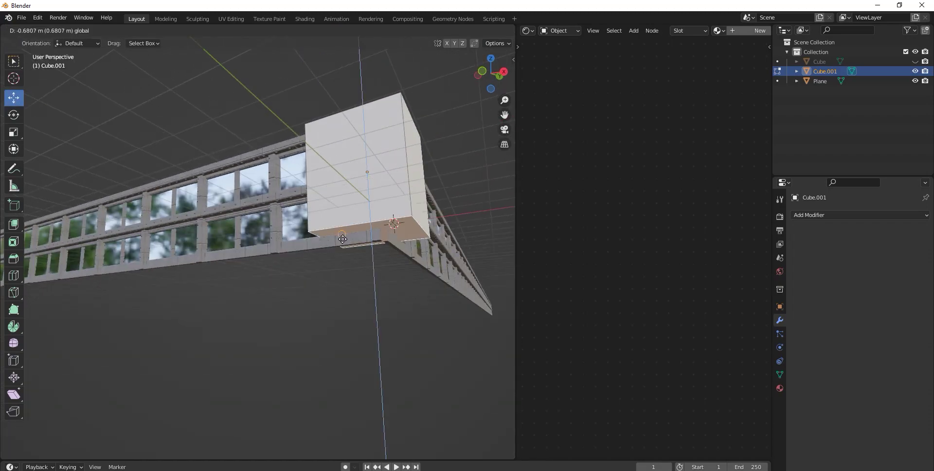
pyautogui.moveTo(363, 222); pyautogui.dragTo(326, 270, button='middle')
pyautogui.rightClick(354, 282)
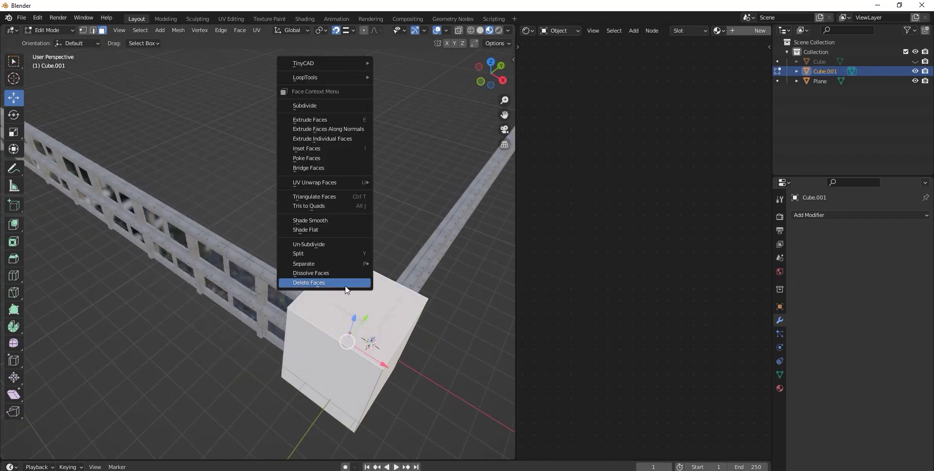
pyautogui.click(346, 285)
# Step: Select two vertical edges of the cube and bevel them
pyautogui.click(95, 31)
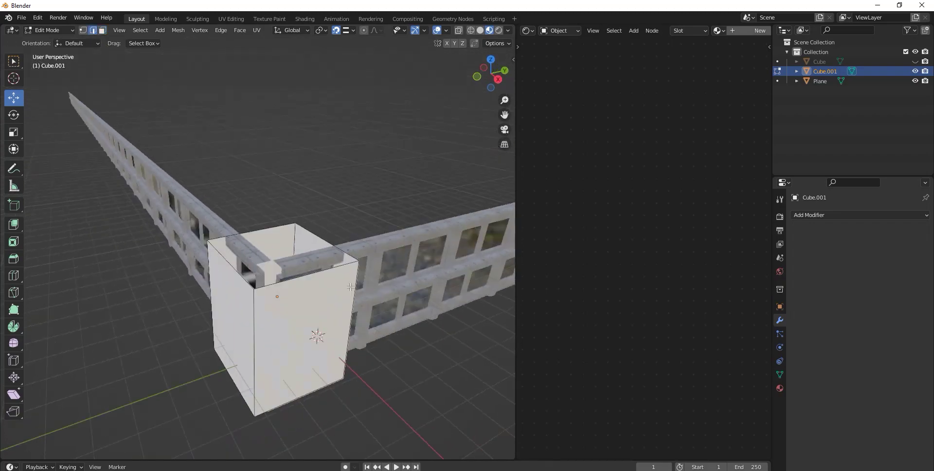
pyautogui.moveTo(272, 273)
pyautogui.mouseDown(button='middle')
pyautogui.moveTo(261, 306)
pyautogui.moveTo(310, 289)
pyautogui.mouseUp(button='middle')
pyautogui.click(275, 292)
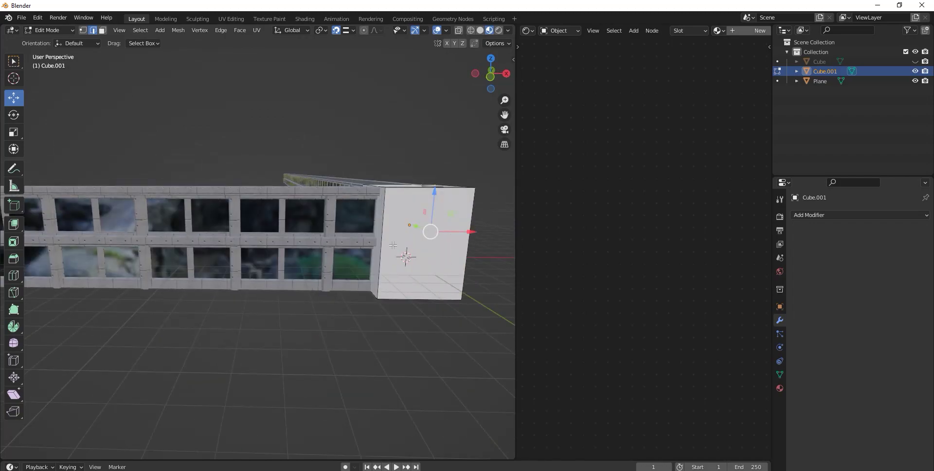
pyautogui.keyDown('shift'); pyautogui.click(383, 247); pyautogui.keyUp('shift')
pyautogui.click(13, 259)
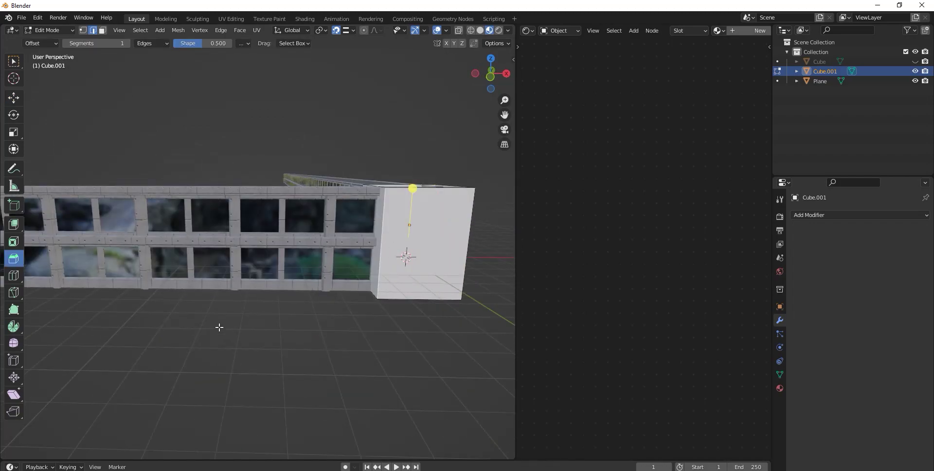
pyautogui.scroll(3, 312, 299)
pyautogui.scroll(-2, 472, 241)
pyautogui.moveTo(451, 191); pyautogui.dragTo(457, 187)
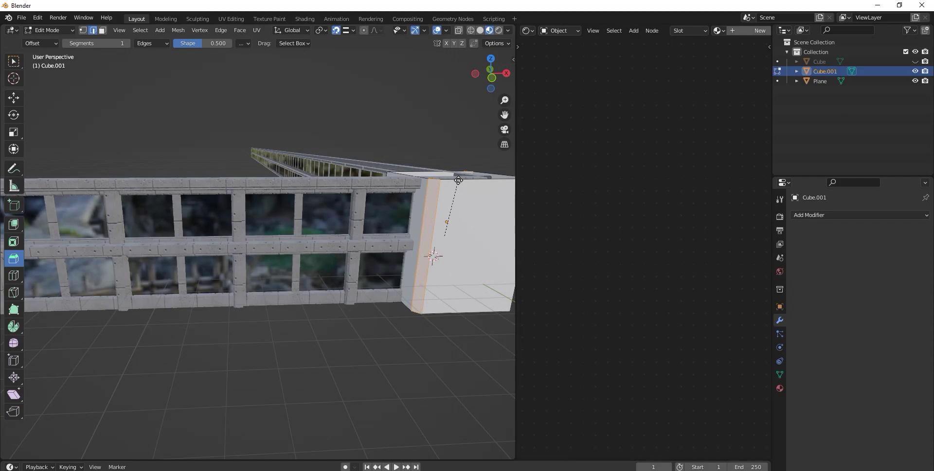
# Step: Chamfer the front vertical corner edge with a 0.814 m bevel
pyautogui.moveTo(458, 187); pyautogui.dragTo(365, 305, button='middle')
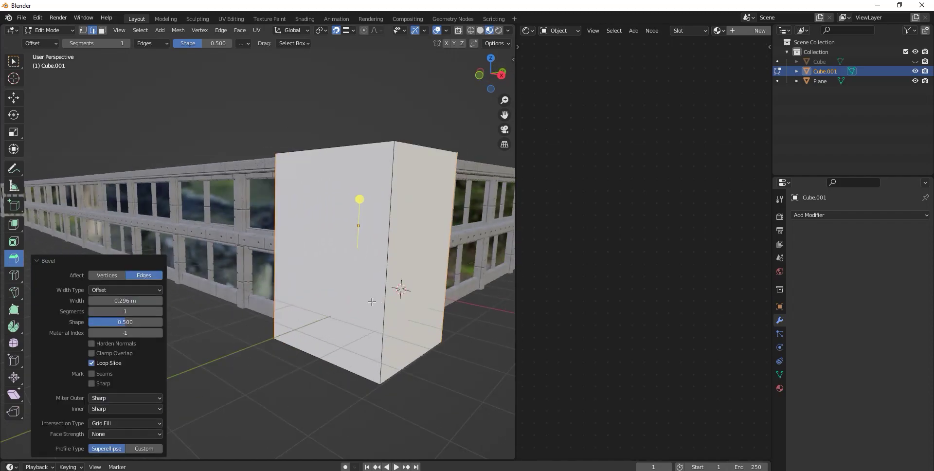
pyautogui.click(383, 305)
pyautogui.moveTo(405, 286); pyautogui.dragTo(481, 361)
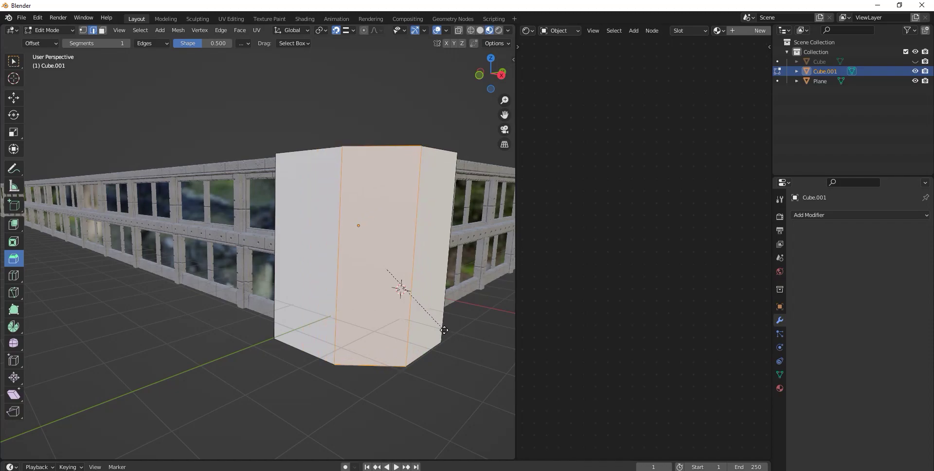
pyautogui.moveTo(481, 361); pyautogui.dragTo(454, 344)
pyautogui.moveTo(454, 344); pyautogui.dragTo(385, 271, button='middle')
pyautogui.scroll(-5, 384, 271)
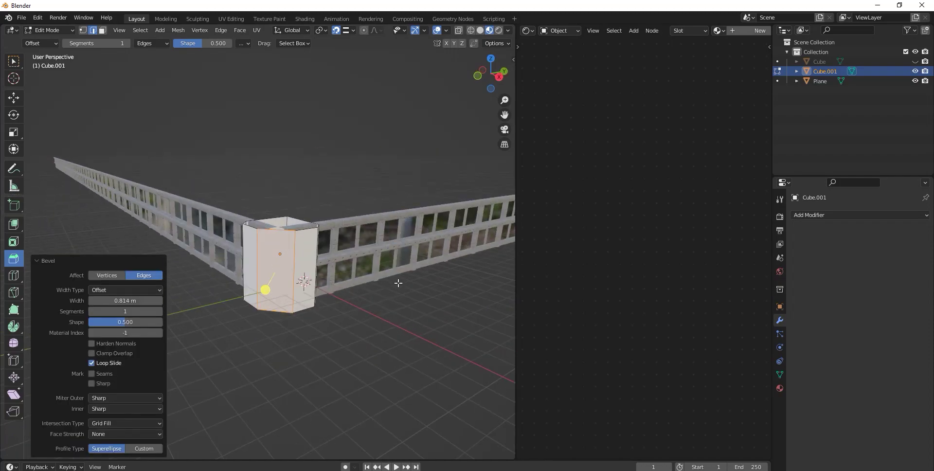
pyautogui.scroll(8, 338, 257)
pyautogui.click(49, 30)
# Step: Return to Object Mode in solid shading and select the window wall
pyautogui.click(46, 40)
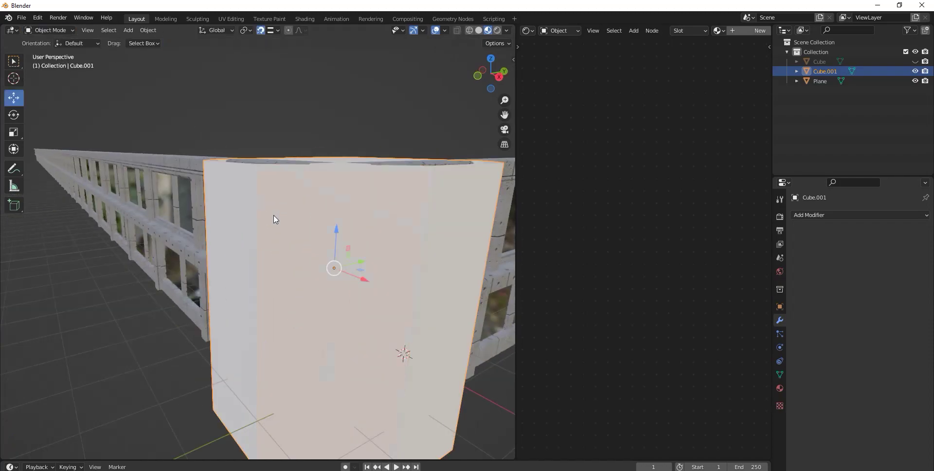
pyautogui.scroll(-6, 274, 215)
pyautogui.scroll(4, 332, 229)
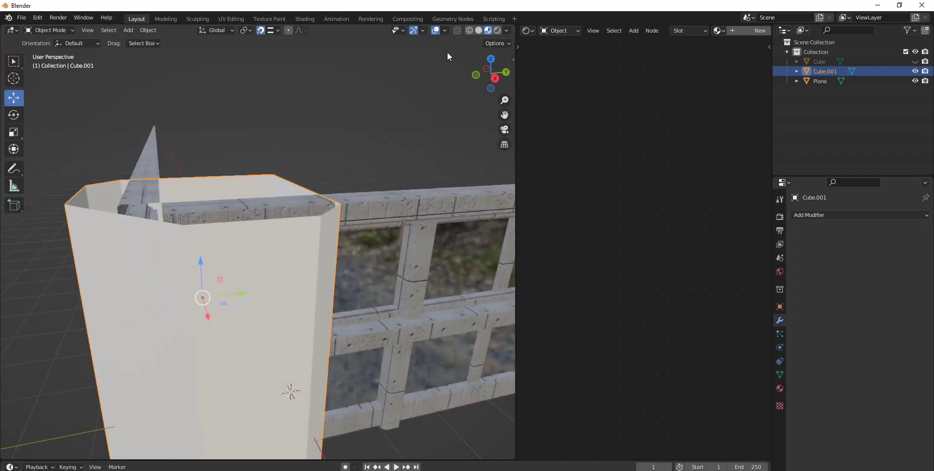
pyautogui.click(479, 31)
pyautogui.scroll(-5, 343, 214)
pyautogui.click(339, 231)
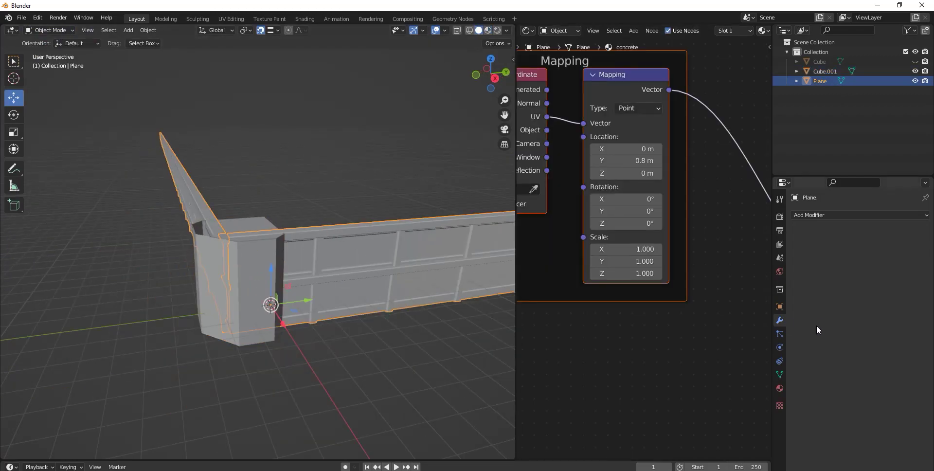
# Step: Add a Boolean Union modifier targeting Cube.001 with Hole Tolerant enabled
pyautogui.click(836, 219)
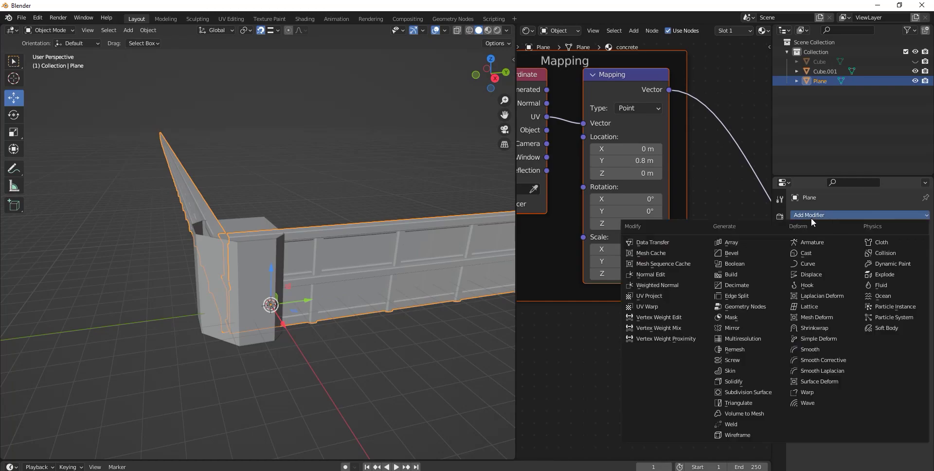
pyautogui.click(735, 264)
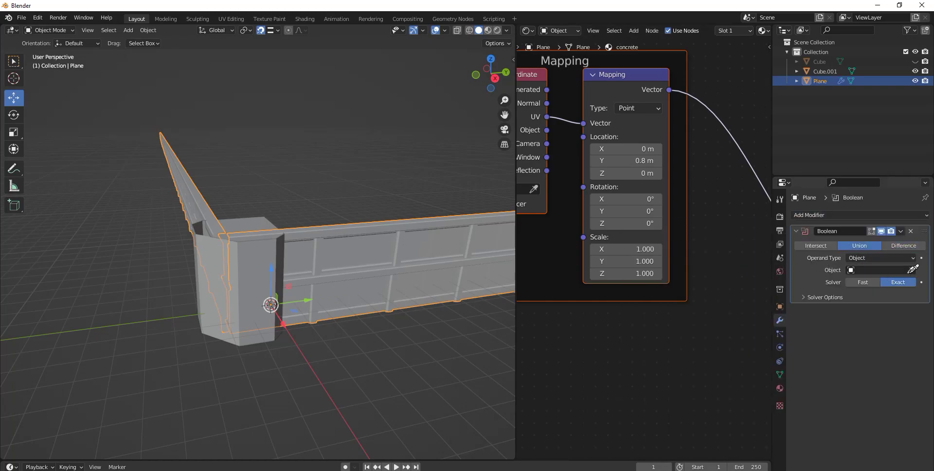
pyautogui.click(261, 214)
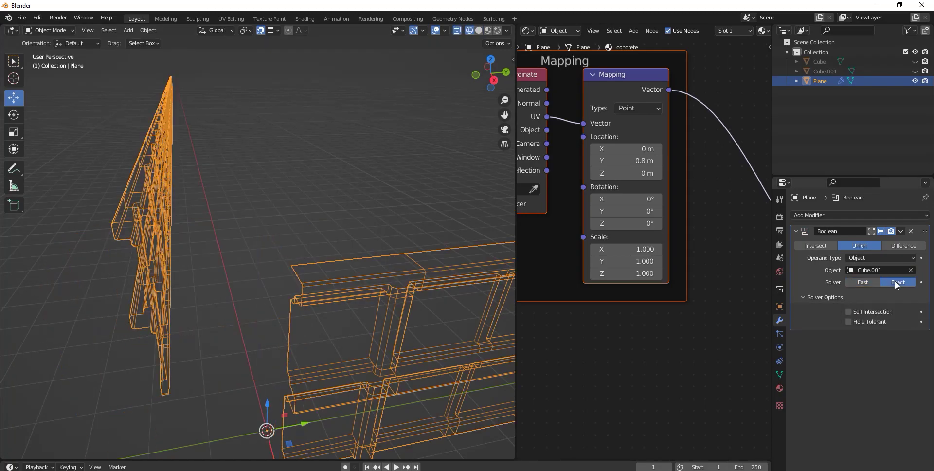
pyautogui.click(848, 322)
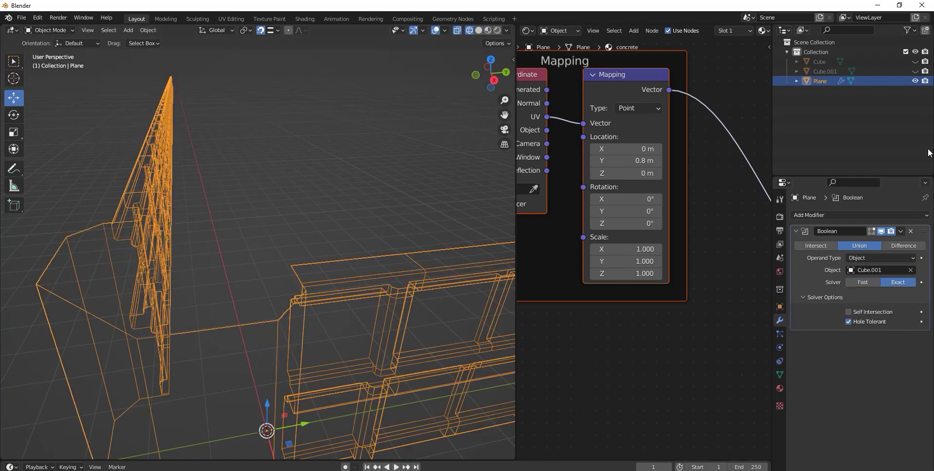
pyautogui.click(478, 30)
pyautogui.moveTo(236, 203); pyautogui.dragTo(251, 200, button='middle')
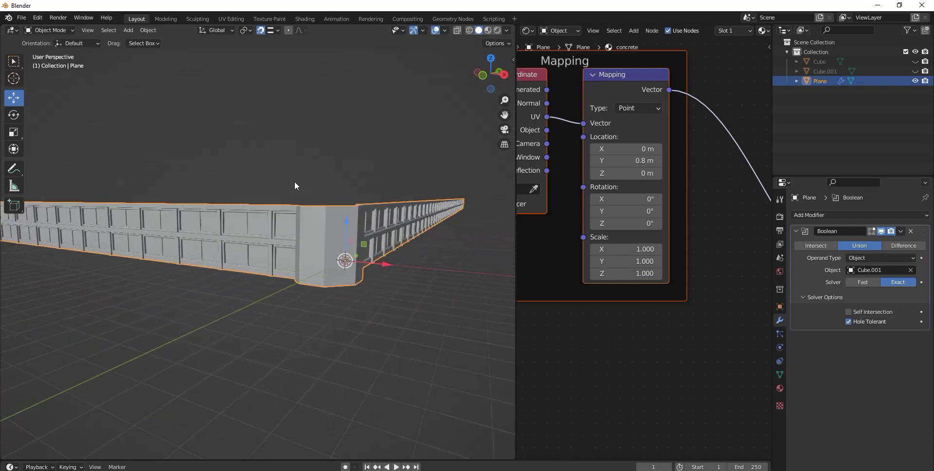
pyautogui.scroll(3, 251, 199)
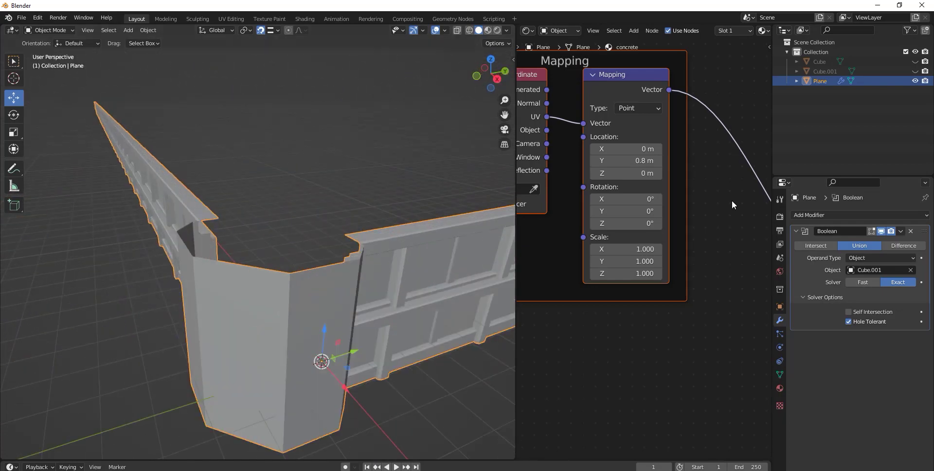
# Step: Apply the Boolean modifier and inspect the fused bevelled corner column
pyautogui.click(901, 232)
pyautogui.click(872, 240)
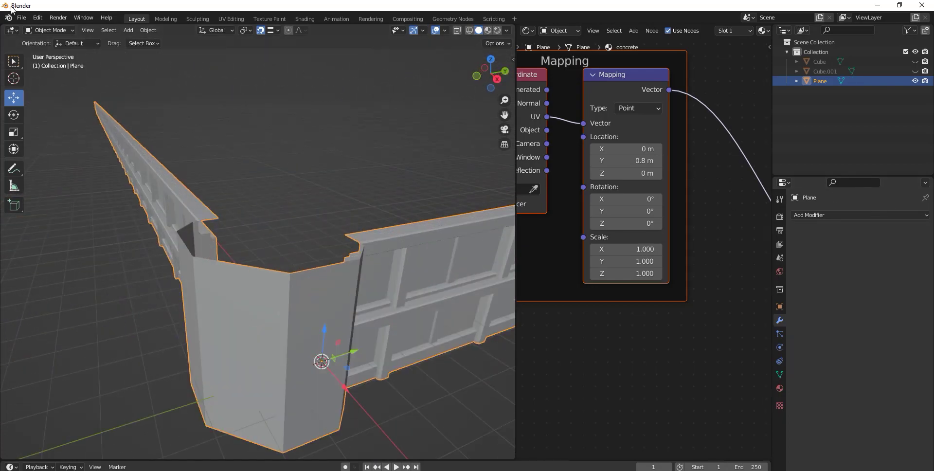
pyautogui.moveTo(254, 183); pyautogui.dragTo(227, 165, button='middle')
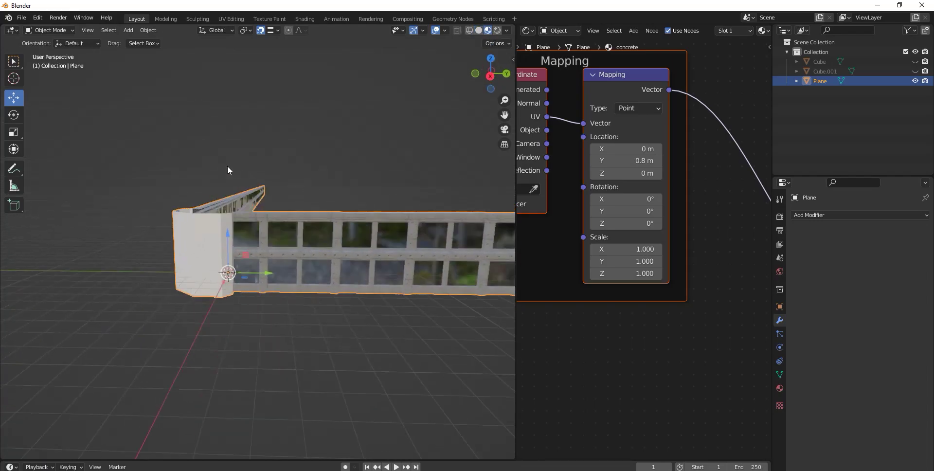
pyautogui.scroll(5, 226, 165)
pyautogui.scroll(-5, 227, 166)
pyautogui.moveTo(147, 174)
pyautogui.mouseDown(button='middle')
pyautogui.moveTo(172, 190)
pyautogui.moveTo(185, 149)
pyautogui.moveTo(156, 162)
pyautogui.mouseUp(button='middle')
# Step: In Edit Mode, clear the selection and select the wall's concrete-material faces
pyautogui.click(781, 388)
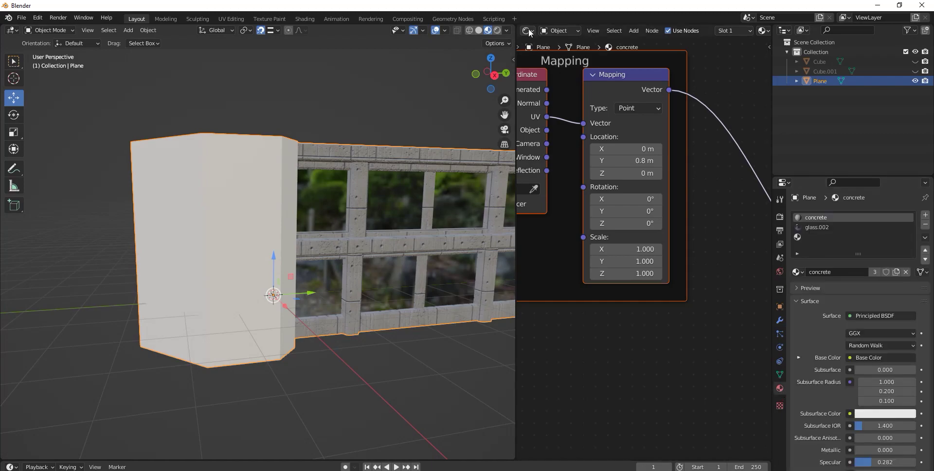
pyautogui.click(54, 31)
pyautogui.click(53, 54)
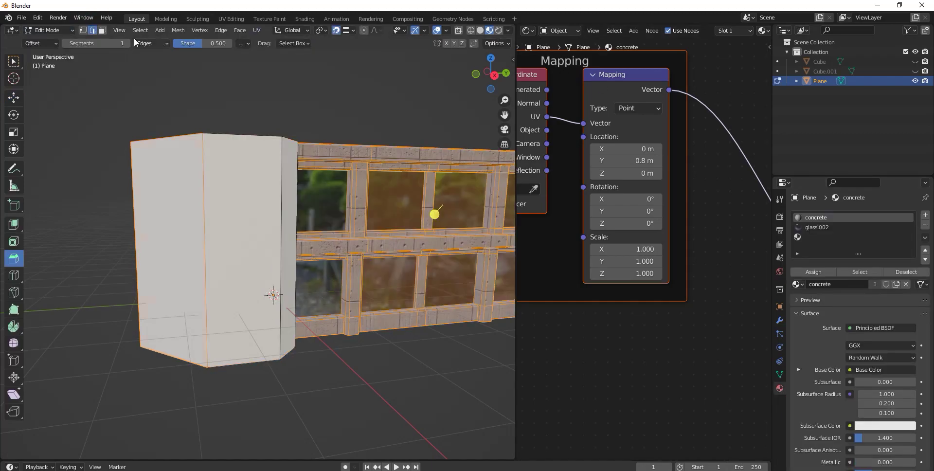
pyautogui.click(141, 30)
pyautogui.click(154, 42)
pyautogui.hotkey('alt', 'a')
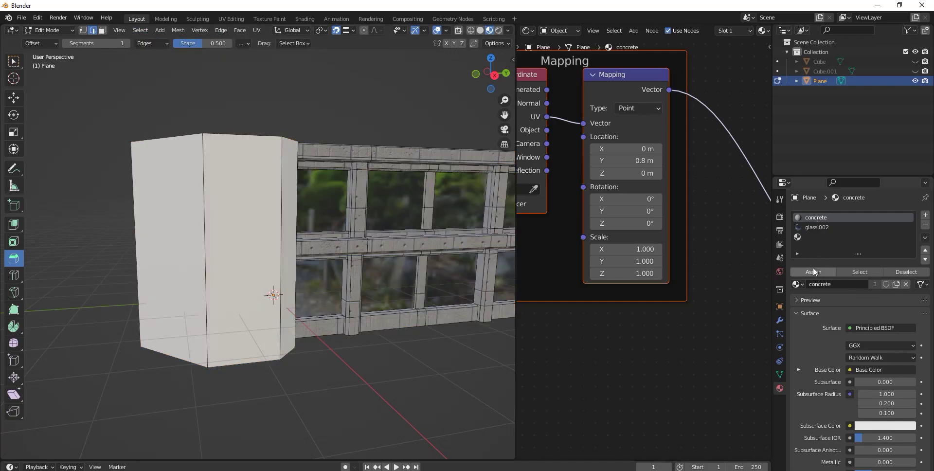
pyautogui.click(860, 272)
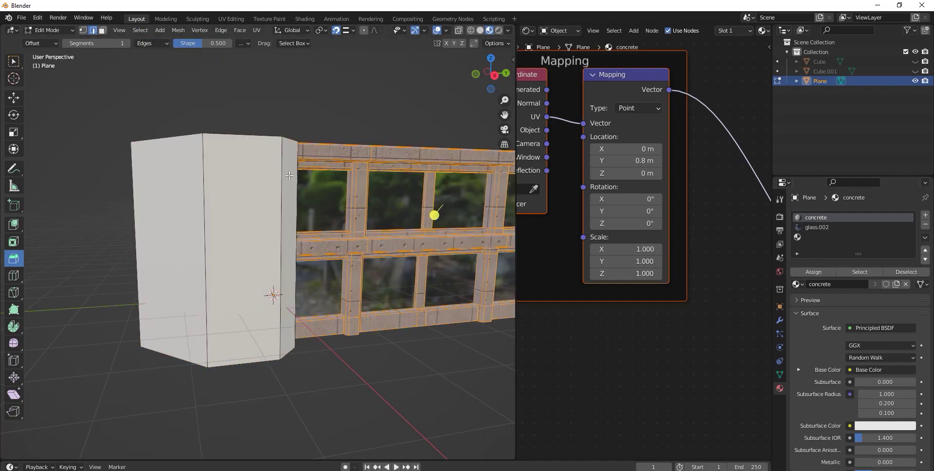
# Step: Select the corner pillar's front and narrow side faces in face select mode
pyautogui.click(14, 61)
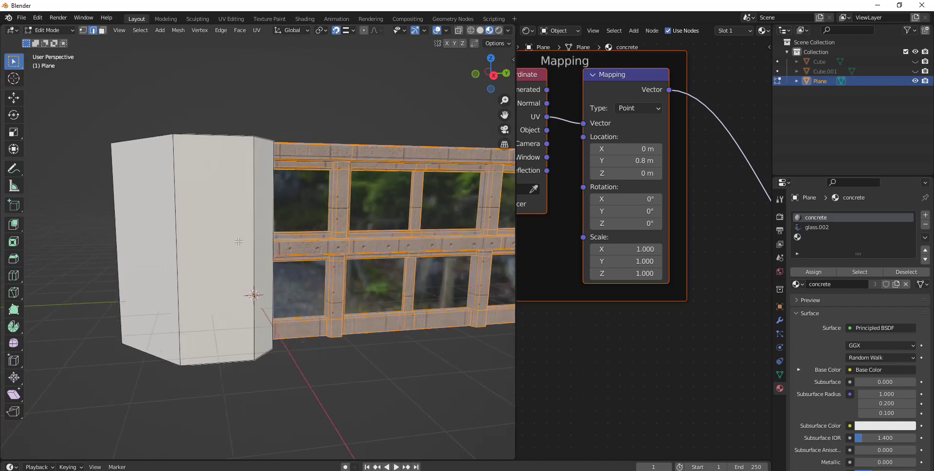
pyautogui.moveTo(146, 205); pyautogui.dragTo(187, 226, button='middle')
pyautogui.click(103, 30)
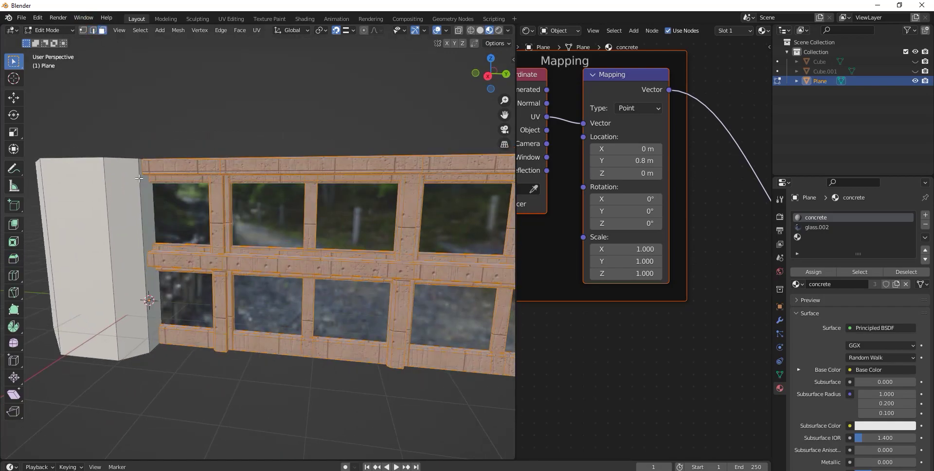
pyautogui.click(148, 194)
pyautogui.keyDown('shift'); pyautogui.click(136, 202); pyautogui.keyUp('shift')
pyautogui.keyDown('shift'); pyautogui.click(97, 220); pyautogui.keyUp('shift')
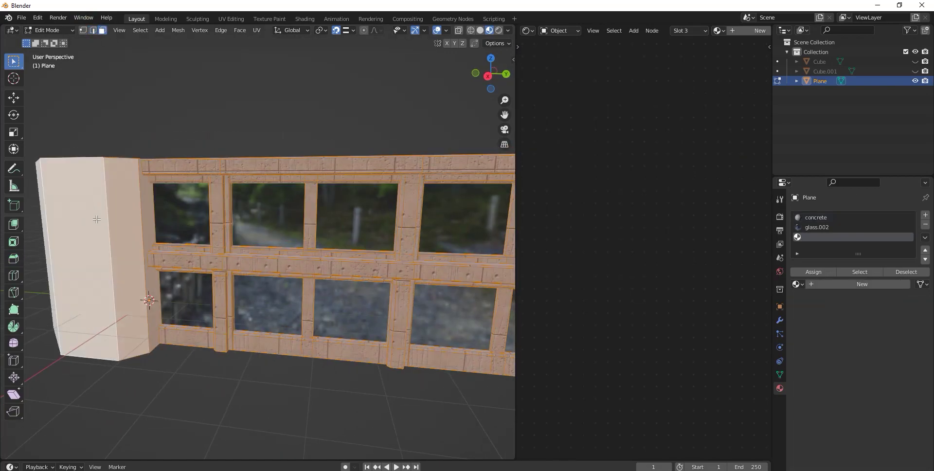
pyautogui.moveTo(117, 238); pyautogui.dragTo(185, 248, button='middle')
pyautogui.moveTo(342, 271)
pyautogui.mouseDown(button='middle')
pyautogui.moveTo(306, 267)
pyautogui.moveTo(348, 275)
pyautogui.mouseUp(button='middle')
pyautogui.keyDown('shift'); pyautogui.click(417, 231); pyautogui.keyUp('shift')
pyautogui.keyDown('shift'); pyautogui.click(397, 221); pyautogui.keyUp('shift')
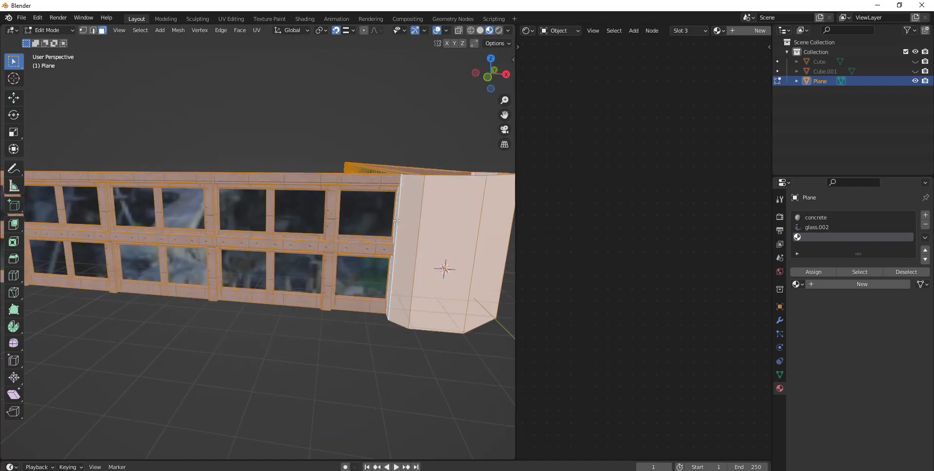
# Step: Assign the concrete material slot to the selected pillar faces
pyautogui.click(814, 220)
pyautogui.click(813, 273)
pyautogui.moveTo(269, 267)
pyautogui.mouseDown(button='middle')
pyautogui.moveTo(336, 269)
pyautogui.moveTo(270, 259)
pyautogui.mouseUp(button='middle')
pyautogui.scroll(5, 320, 272)
pyautogui.scroll(-5, 320, 272)
pyautogui.moveTo(320, 272)
pyautogui.mouseDown(button='middle')
pyautogui.moveTo(292, 267)
pyautogui.moveTo(273, 146)
pyautogui.moveTo(295, 4)
pyautogui.mouseUp(button='middle')
pyautogui.scroll(5, 279, 265)
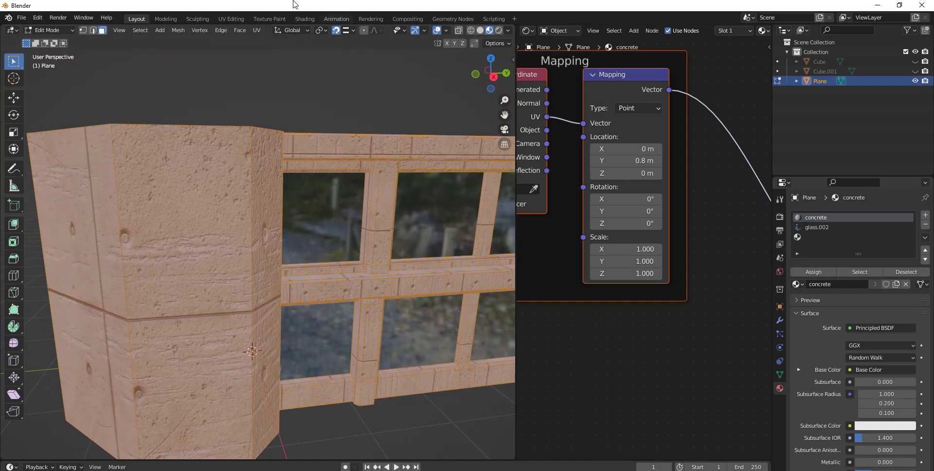
# Step: Cube-project the pillar's UVs at size 168.121 and return to Object Mode
pyautogui.click(255, 31)
pyautogui.click(280, 89)
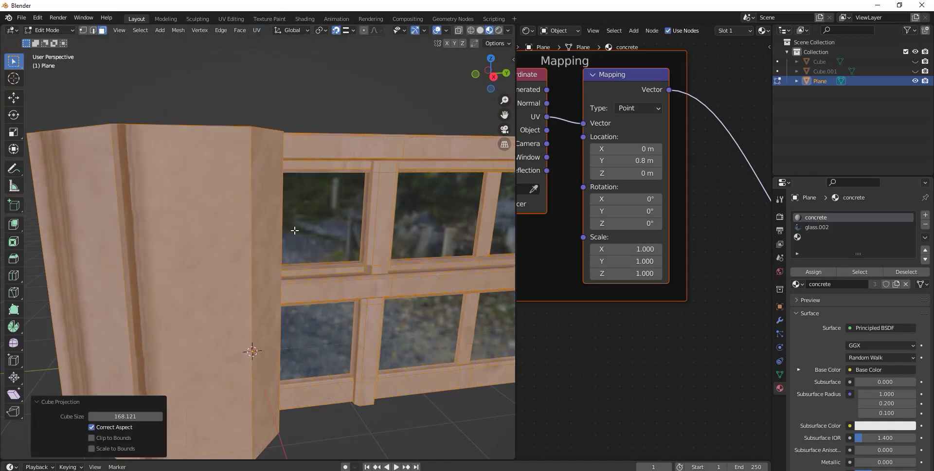
pyautogui.scroll(-6, 295, 230)
pyautogui.scroll(-3, 591, 291)
pyautogui.click(52, 33)
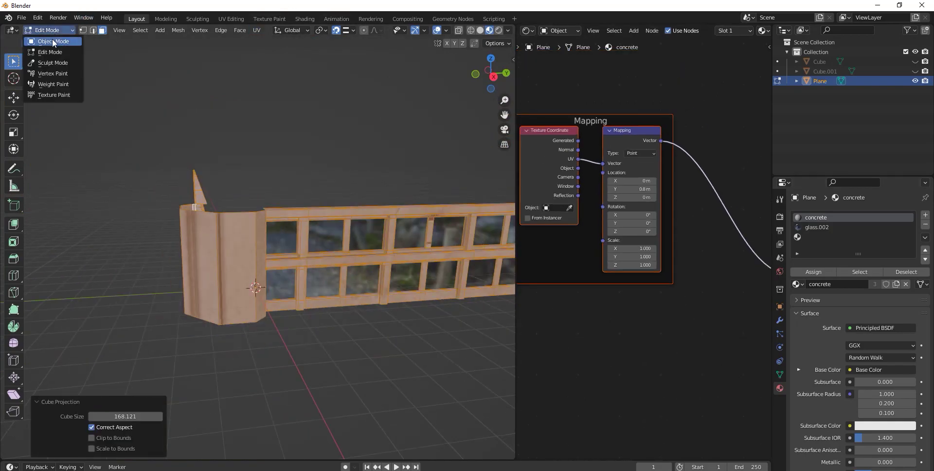
pyautogui.click(46, 40)
pyautogui.scroll(-1, 591, 281)
pyautogui.scroll(-1, 568, 302)
pyautogui.scroll(3, 571, 306)
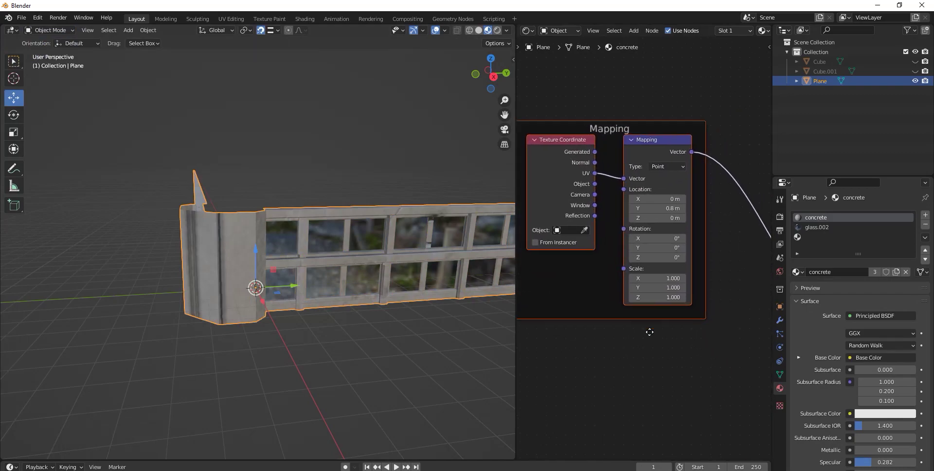
# Step: Drag the concrete Mapping node's X/Y/Z Scale up through 25.9 to 26.110
pyautogui.scroll(4, 649, 329)
pyautogui.keyDown('alt'); pyautogui.moveTo(652, 295); pyautogui.dragTo(690, 294); pyautogui.keyUp('alt')
pyautogui.moveTo(222, 262); pyautogui.dragTo(251, 265, button='middle')
pyautogui.scroll(2, 251, 265)
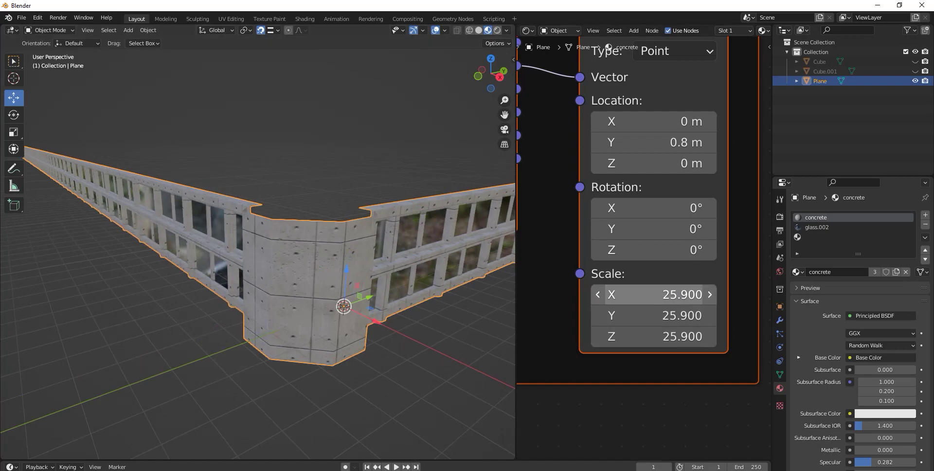
pyautogui.keyDown('alt'); pyautogui.moveTo(690, 294); pyautogui.dragTo(693, 294); pyautogui.keyUp('alt')
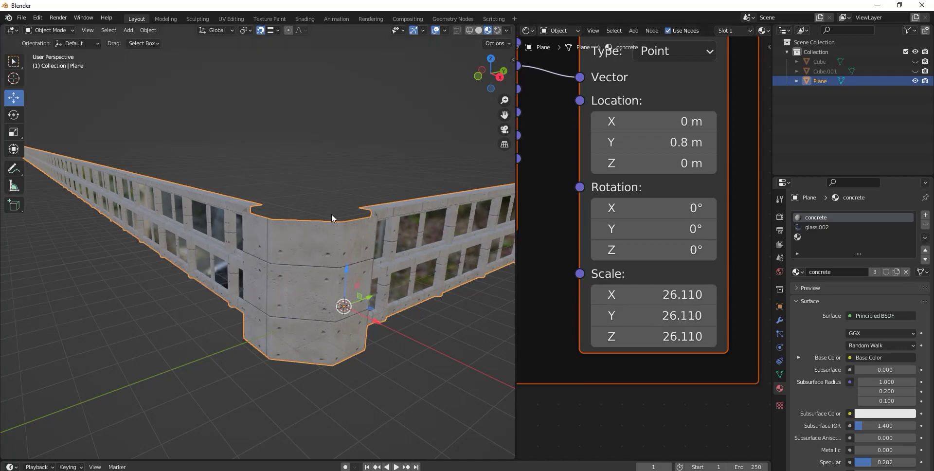
pyautogui.moveTo(353, 237)
pyautogui.mouseDown(button='middle')
pyautogui.moveTo(248, 190)
pyautogui.moveTo(353, 224)
pyautogui.moveTo(358, 208)
pyautogui.mouseUp(button='middle')
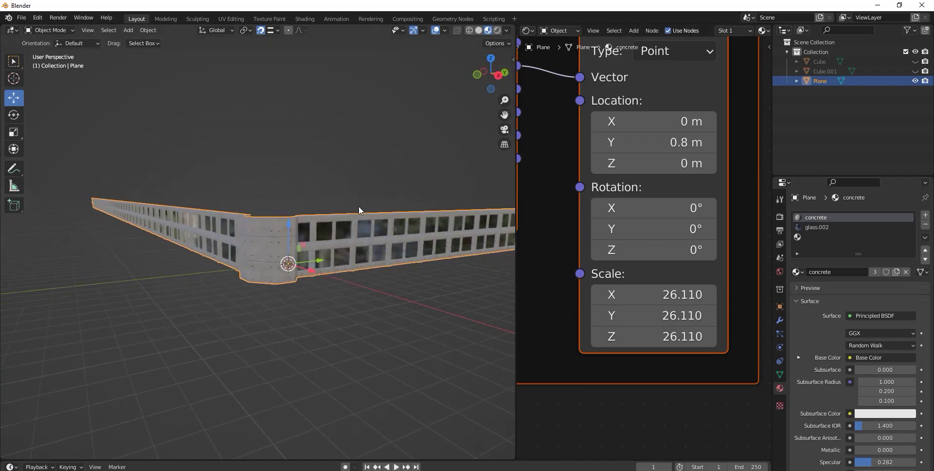
# Step: Add an Array modifier to the wall with Relative Offset X 0 and Z 1
pyautogui.click(780, 321)
pyautogui.click(839, 215)
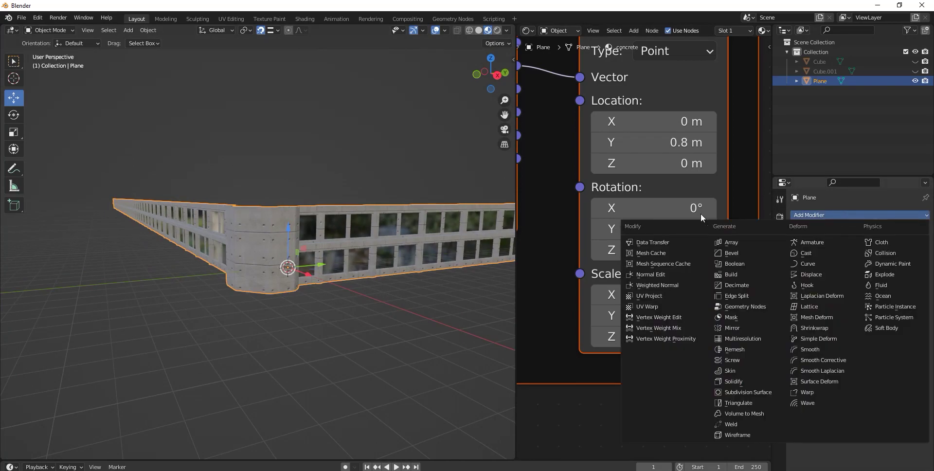
pyautogui.click(734, 245)
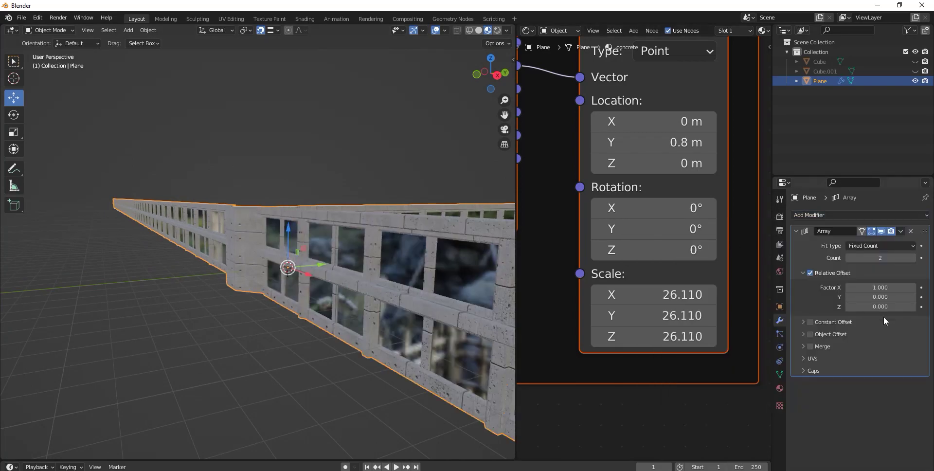
pyautogui.click(870, 287)
pyautogui.press('Return')
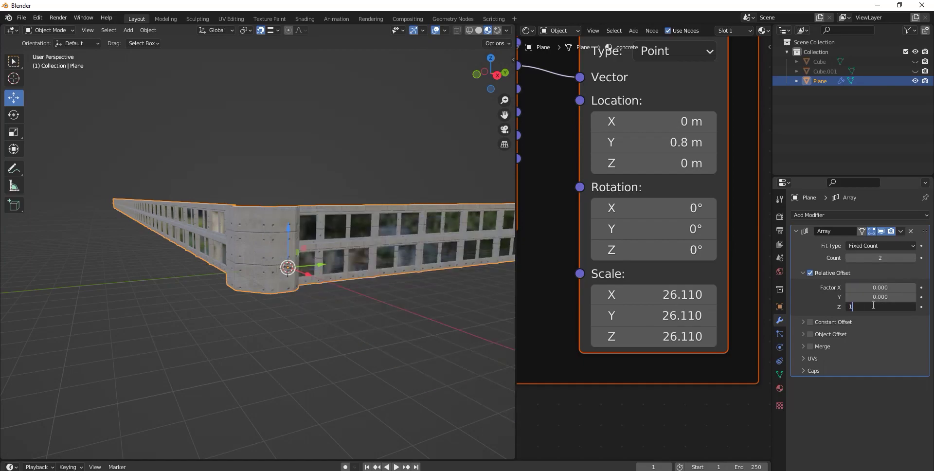
pyautogui.press('Return')
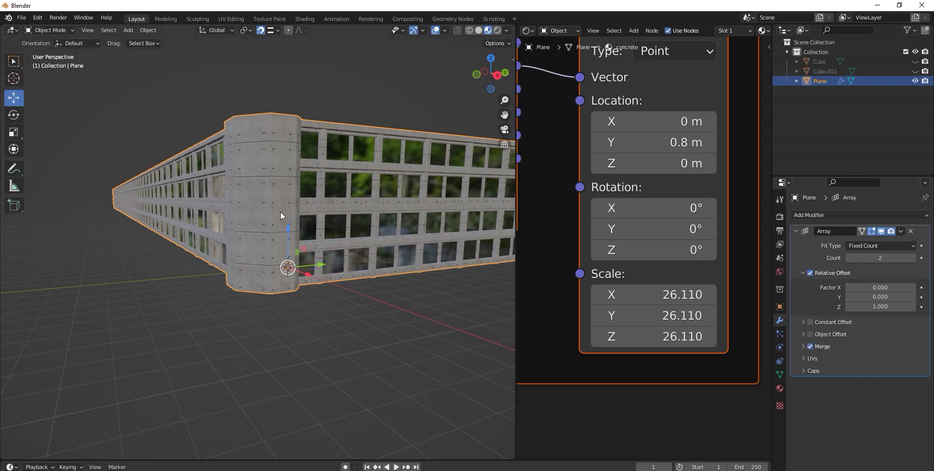
pyautogui.scroll(-4, 294, 196)
# Step: Raise the array Count to 122 and apply the modifier permanently
pyautogui.moveTo(881, 258); pyautogui.dragTo(924, 258)
pyautogui.scroll(-2, 259, 256)
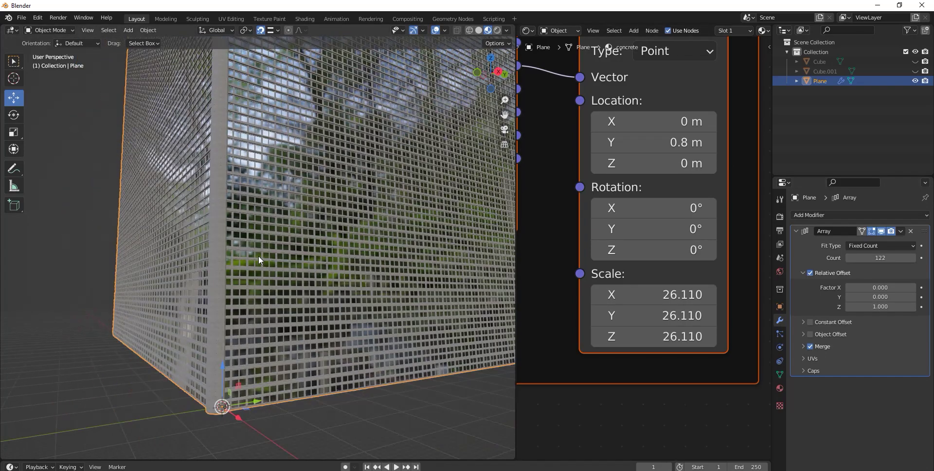
pyautogui.scroll(3, 297, 257)
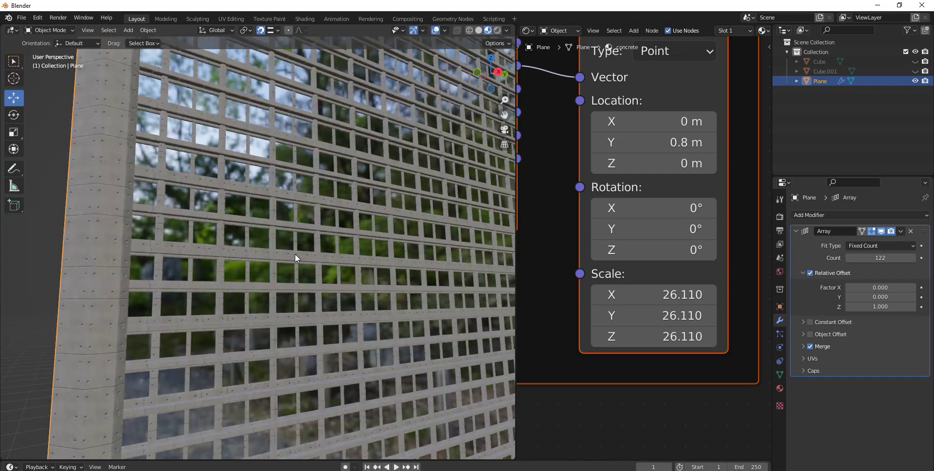
pyautogui.click(900, 232)
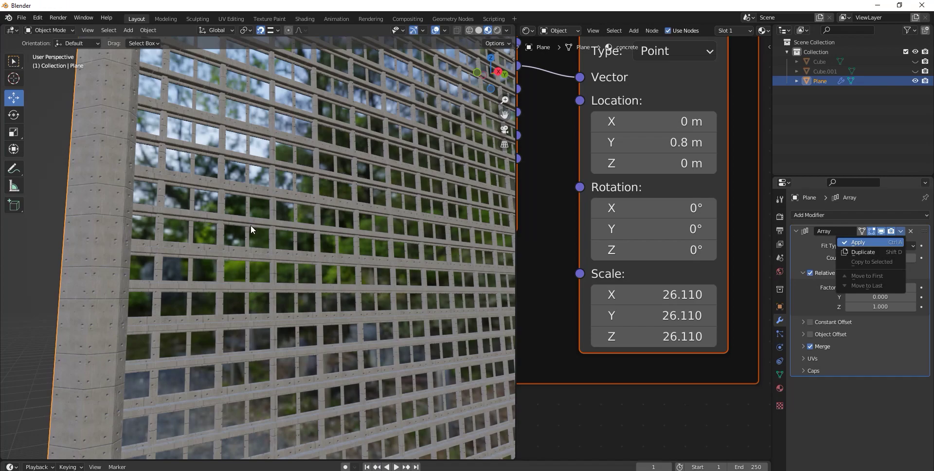
pyautogui.hotkey('ctrl', 'a')
pyautogui.moveTo(250, 226)
pyautogui.mouseDown(button='middle')
pyautogui.moveTo(177, 239)
pyautogui.moveTo(215, 264)
pyautogui.moveTo(201, 254)
pyautogui.mouseUp(button='middle')
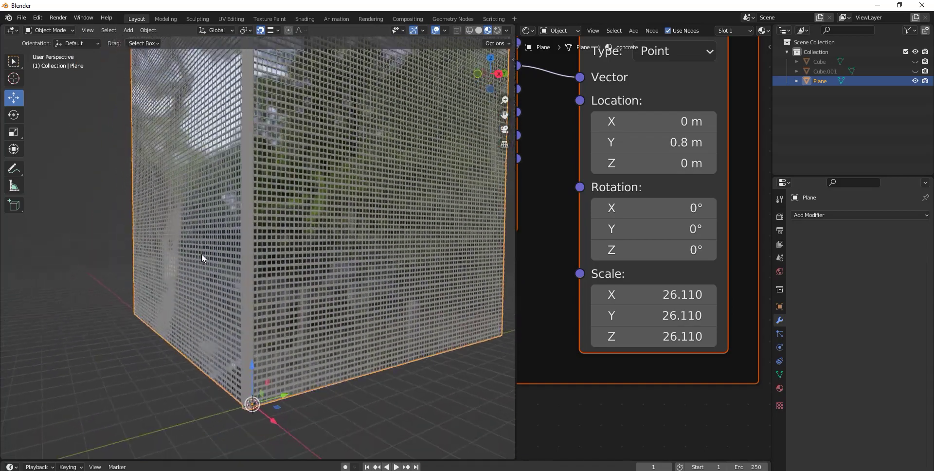
# Step: Bring the shader nodes into view and move the Material Output node down and right
pyautogui.scroll(-5, 652, 250)
pyautogui.scroll(-4, 665, 267)
pyautogui.scroll(-2, 664, 267)
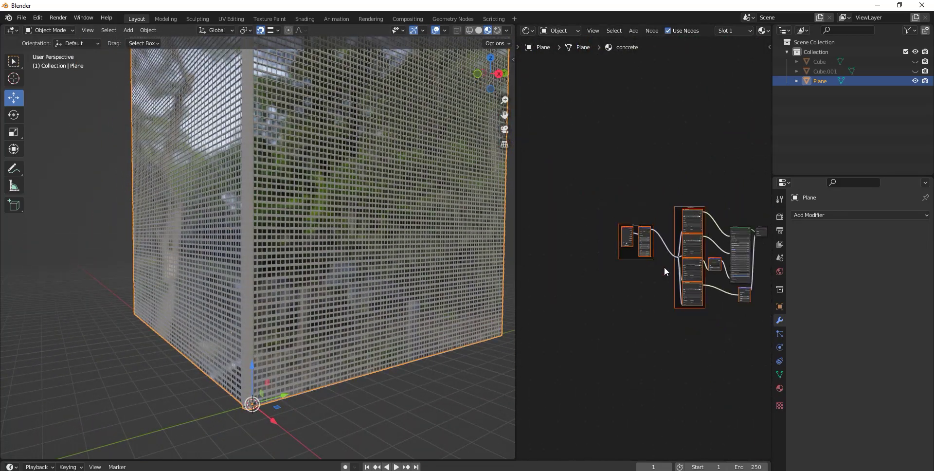
pyautogui.scroll(3, 345, 223)
pyautogui.scroll(3, 345, 223)
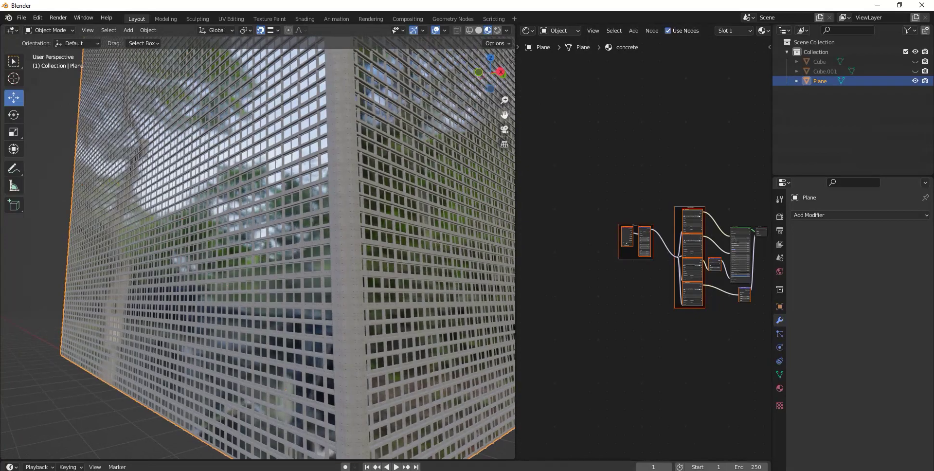
pyautogui.moveTo(506, 114); pyautogui.dragTo(667, 119)
pyautogui.scroll(3, 247, 176)
pyautogui.scroll(3, 248, 176)
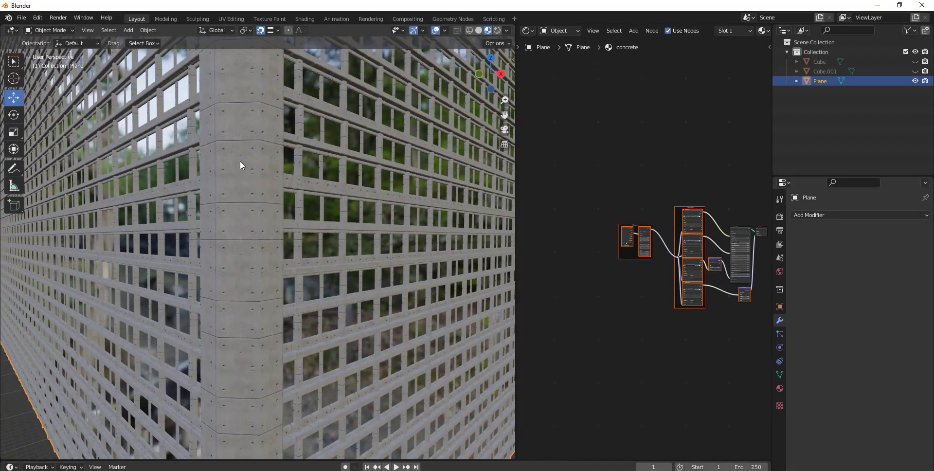
pyautogui.moveTo(706, 162)
pyautogui.mouseDown(button='middle')
pyautogui.moveTo(588, 188)
pyautogui.moveTo(673, 190)
pyautogui.mouseUp(button='middle')
pyautogui.scroll(2, 590, 190)
pyautogui.scroll(3, 593, 194)
pyautogui.scroll(3, 692, 243)
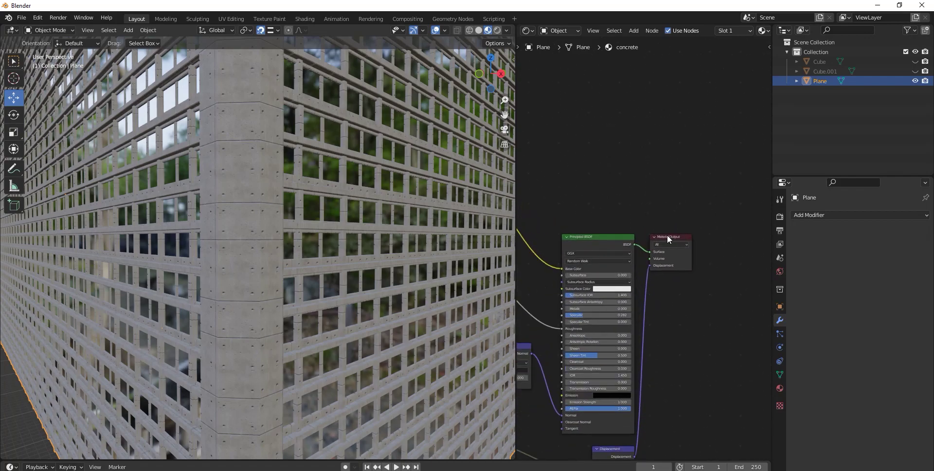
pyautogui.moveTo(668, 238)
pyautogui.mouseDown()
pyautogui.moveTo(698, 273)
pyautogui.moveTo(680, 334)
pyautogui.mouseUp()
# Step: Duplicate the Principled BSDF above the original and darken the copy's base colour to grey
pyautogui.click(607, 238)
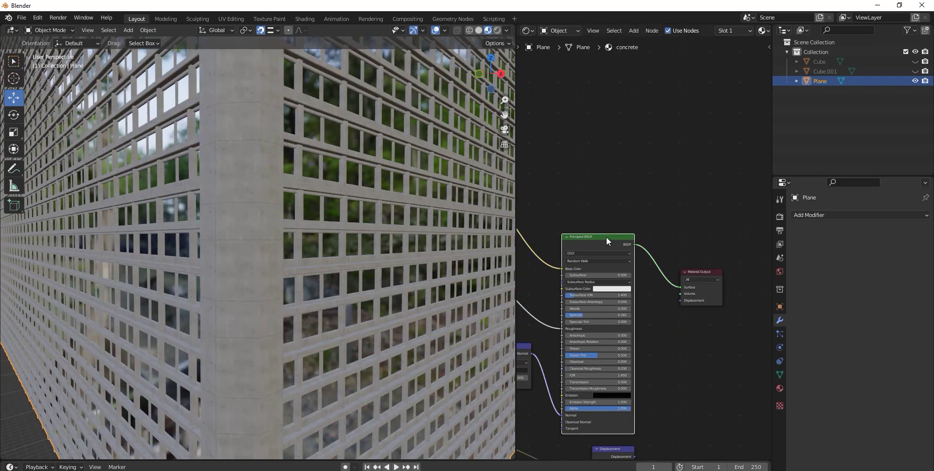
pyautogui.hotkey('shift', 'd')
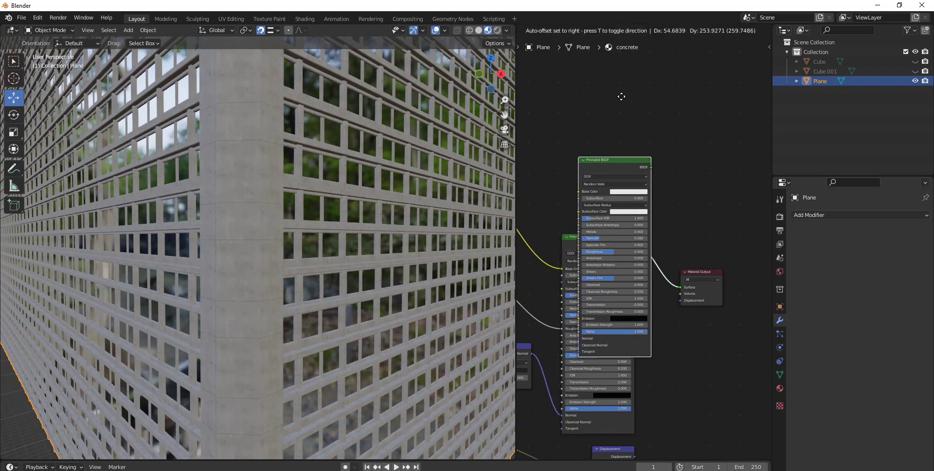
pyautogui.click(608, 55)
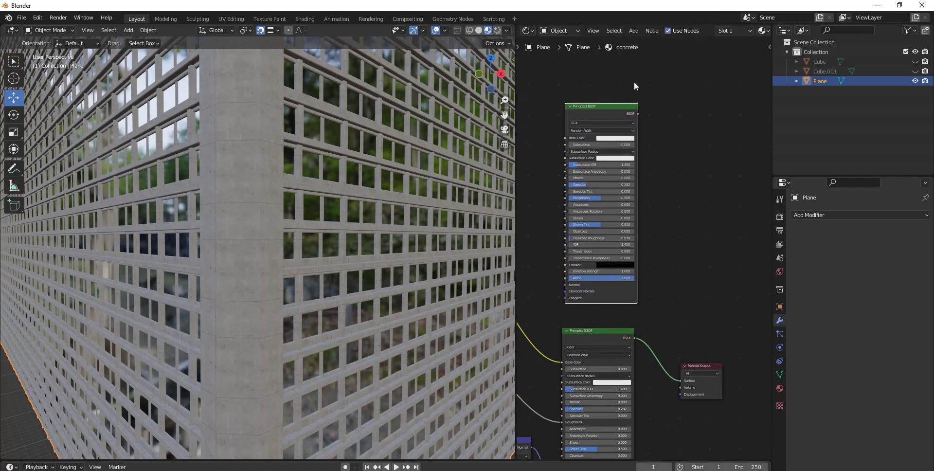
pyautogui.click(617, 139)
pyautogui.moveTo(648, 57); pyautogui.dragTo(648, 77)
pyautogui.click(632, 31)
pyautogui.moveTo(651, 86)
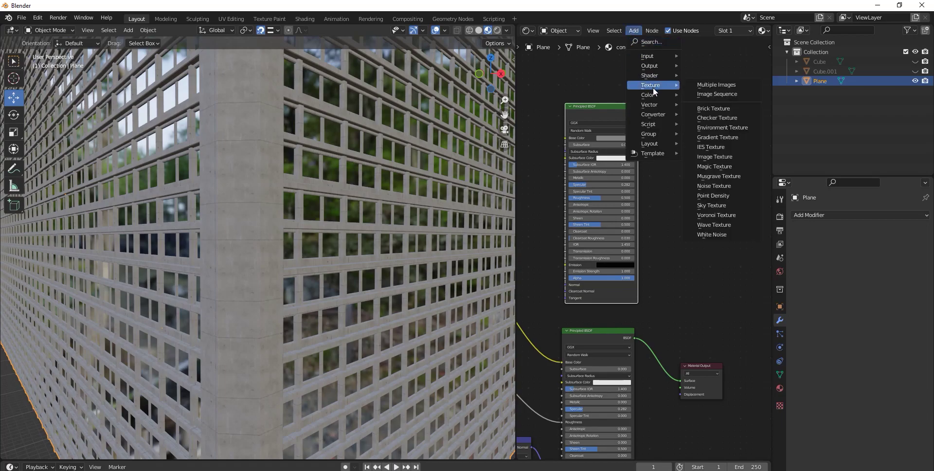
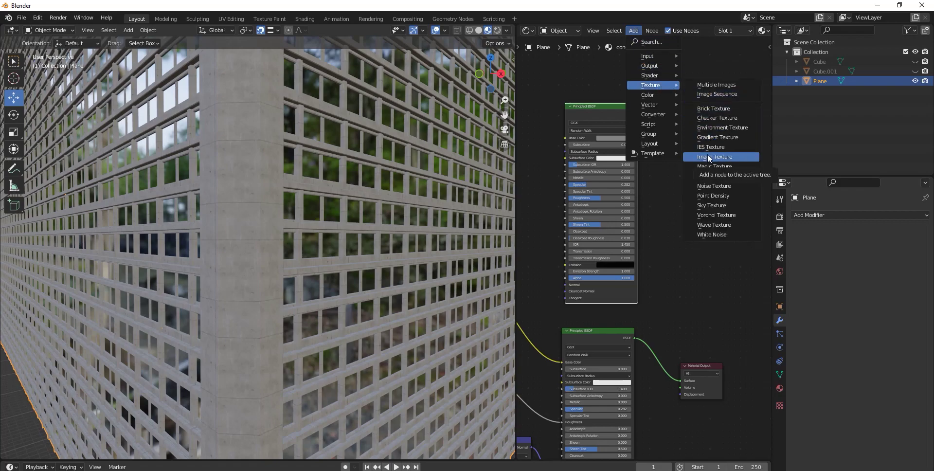
# Step: Add a Noise Texture node and a ColorRamp node side by side in the concrete material
pyautogui.click(711, 185)
pyautogui.click(659, 215)
pyautogui.click(634, 31)
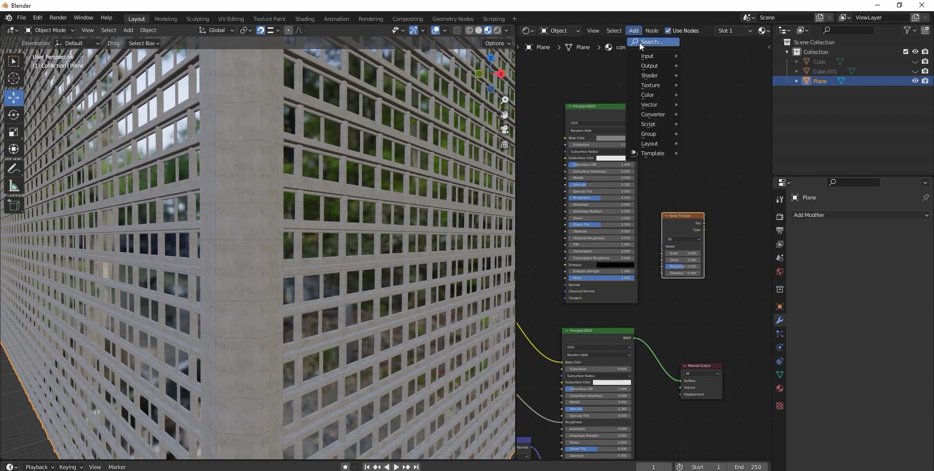
pyautogui.click(646, 47)
pyautogui.write('co')
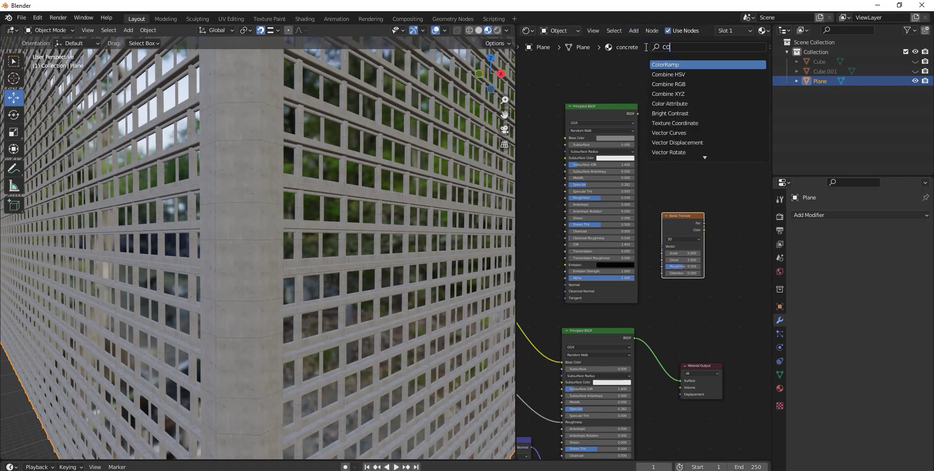
pyautogui.write('lo')
pyautogui.click(665, 65)
pyautogui.click(687, 167)
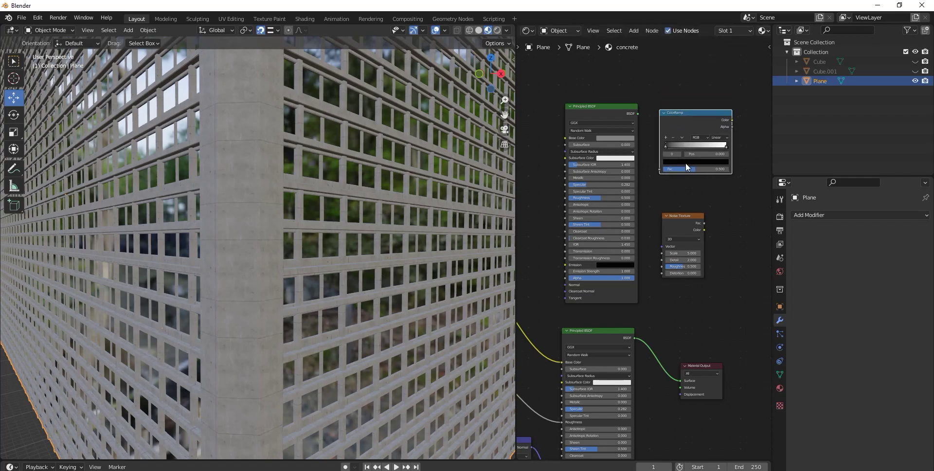
pyautogui.moveTo(688, 117); pyautogui.dragTo(674, 178)
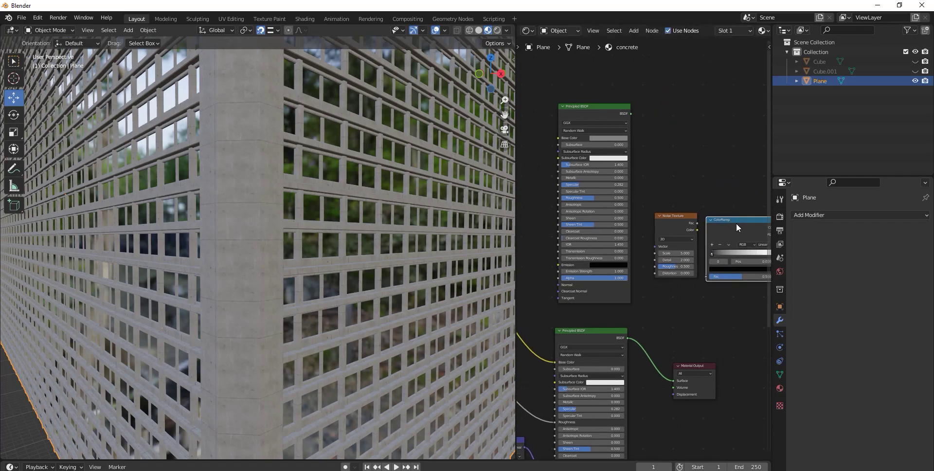
pyautogui.scroll(1, 642, 244)
# Step: Wire the noise Color into the ColorRamp Fac and the ramp Color into the material Surface
pyautogui.moveTo(648, 198); pyautogui.dragTo(662, 261)
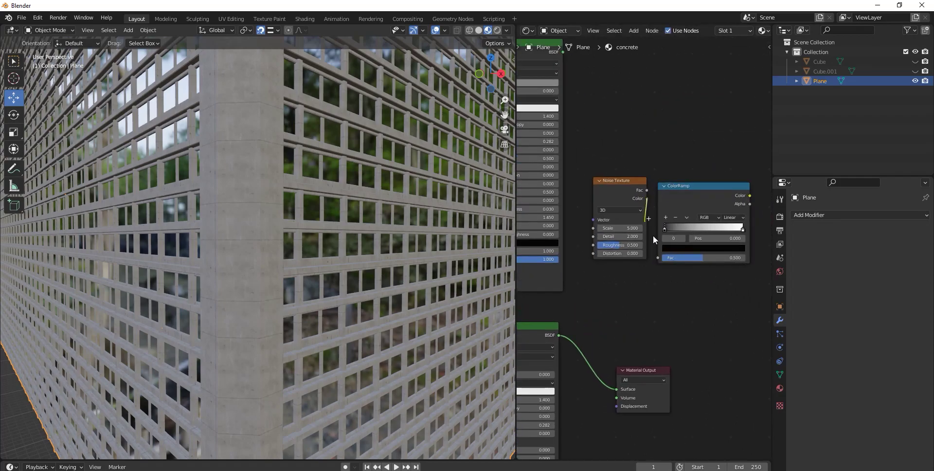
pyautogui.press('Escape')
pyautogui.moveTo(648, 197); pyautogui.dragTo(659, 257)
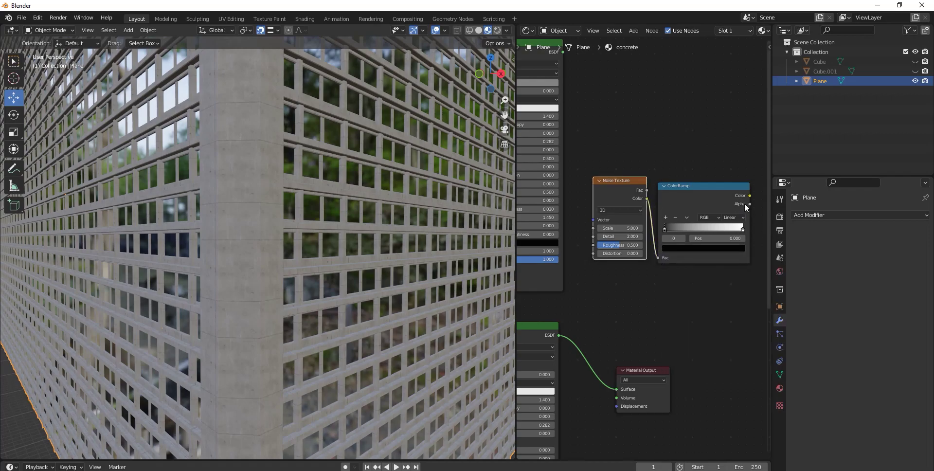
pyautogui.moveTo(749, 197); pyautogui.dragTo(616, 391)
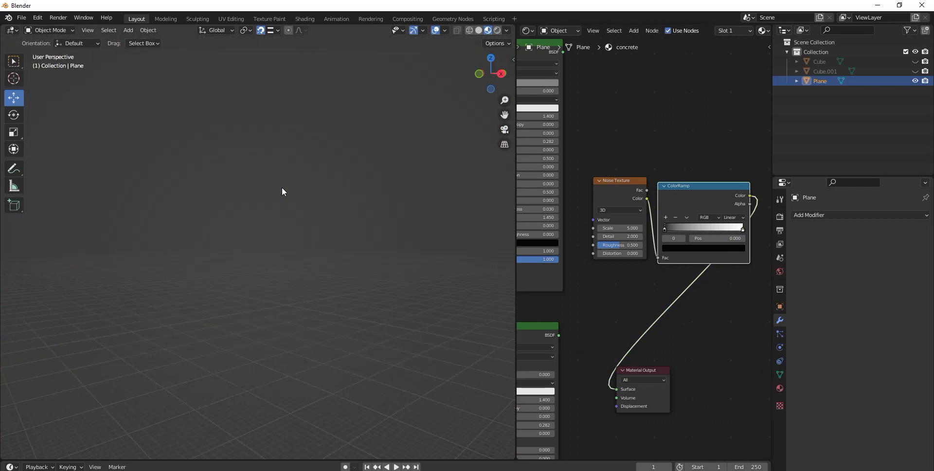
# Step: Move the black ramp stop right for contrast and set the noise Scale to 23.600
pyautogui.scroll(4, 286, 187)
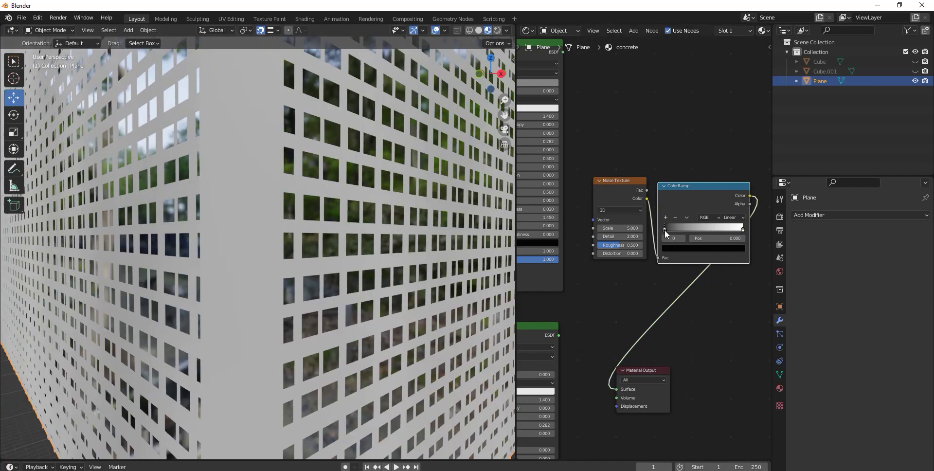
pyautogui.moveTo(665, 230); pyautogui.dragTo(709, 227)
pyautogui.scroll(-5, 280, 193)
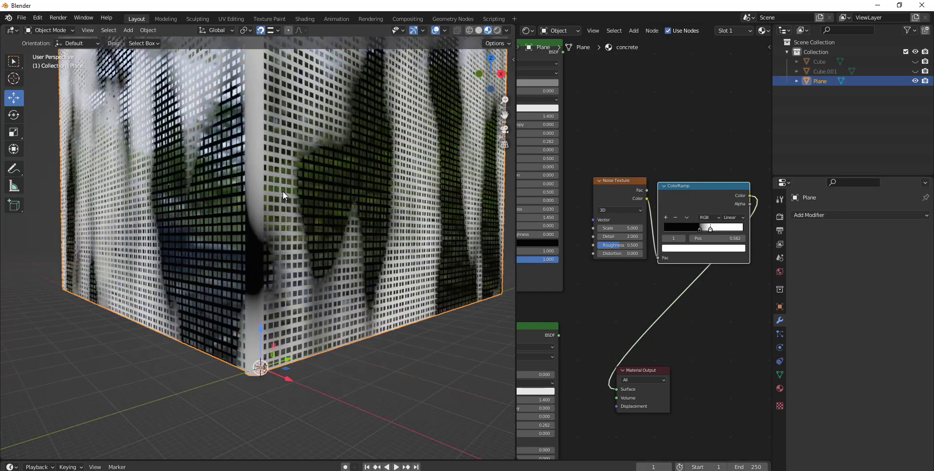
pyautogui.scroll(-2, 292, 187)
pyautogui.scroll(1, 294, 185)
pyautogui.moveTo(593, 144)
pyautogui.mouseDown(button='middle')
pyautogui.moveTo(684, 230)
pyautogui.moveTo(641, 198)
pyautogui.mouseUp(button='middle')
pyautogui.scroll(3, 681, 204)
pyautogui.moveTo(712, 214); pyautogui.dragTo(655, 177, button='middle')
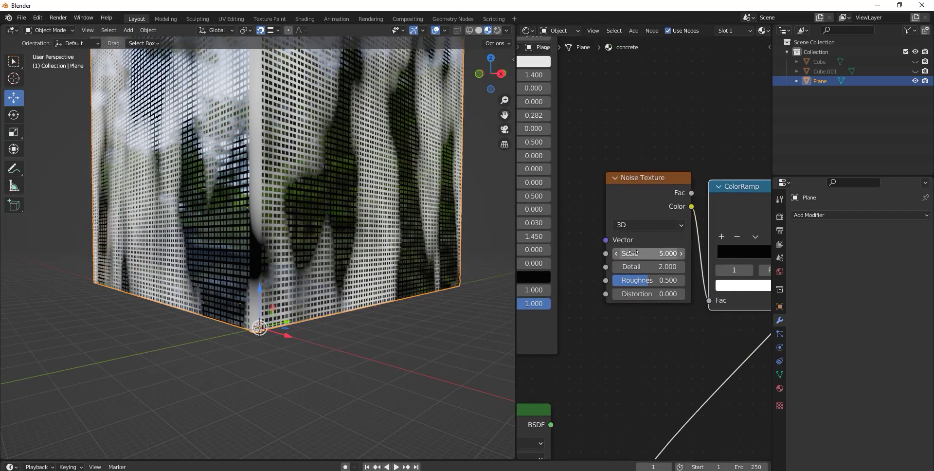
pyautogui.moveTo(633, 253); pyautogui.dragTo(676, 253)
# Step: Reposition the Noise Texture node and add Texture Coordinate and Mapping nodes with Ctrl+T
pyautogui.scroll(-2, 633, 249)
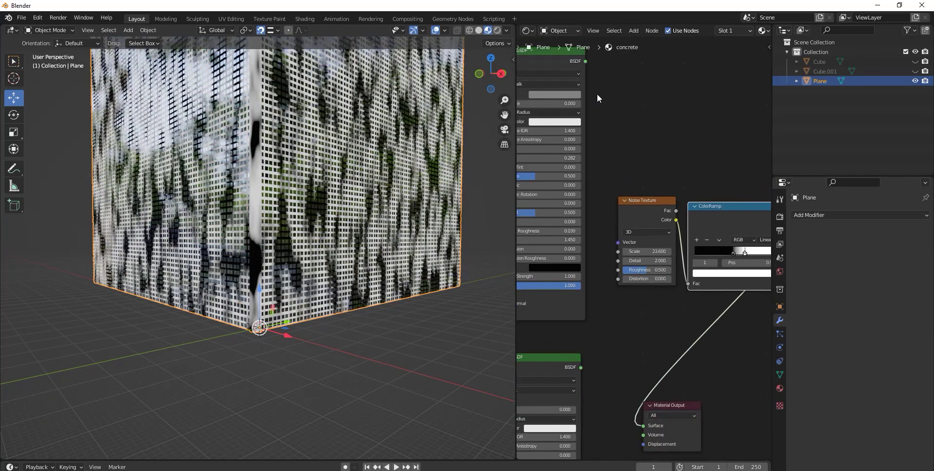
pyautogui.scroll(-3, 633, 146)
pyautogui.moveTo(685, 181)
pyautogui.mouseDown()
pyautogui.moveTo(642, 218)
pyautogui.moveTo(658, 63)
pyautogui.mouseUp()
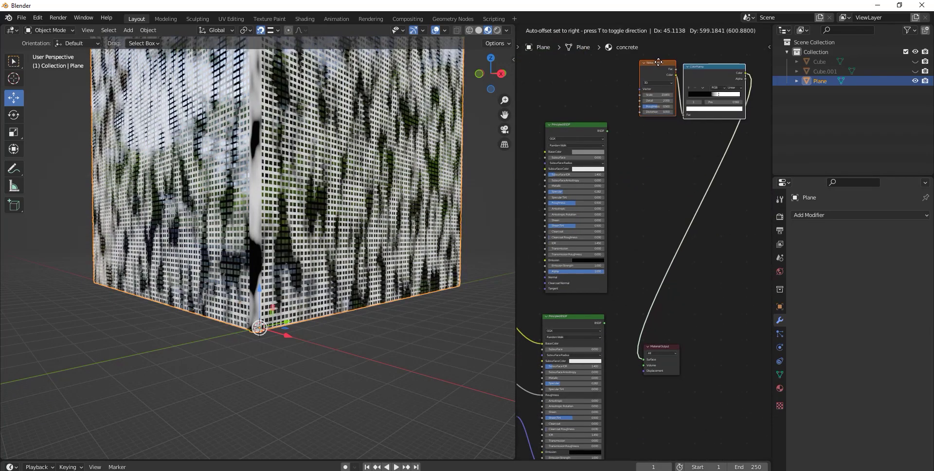
pyautogui.moveTo(659, 62); pyautogui.dragTo(661, 293, button='middle')
pyautogui.scroll(1, 662, 293)
pyautogui.hotkey('alt', 'a')
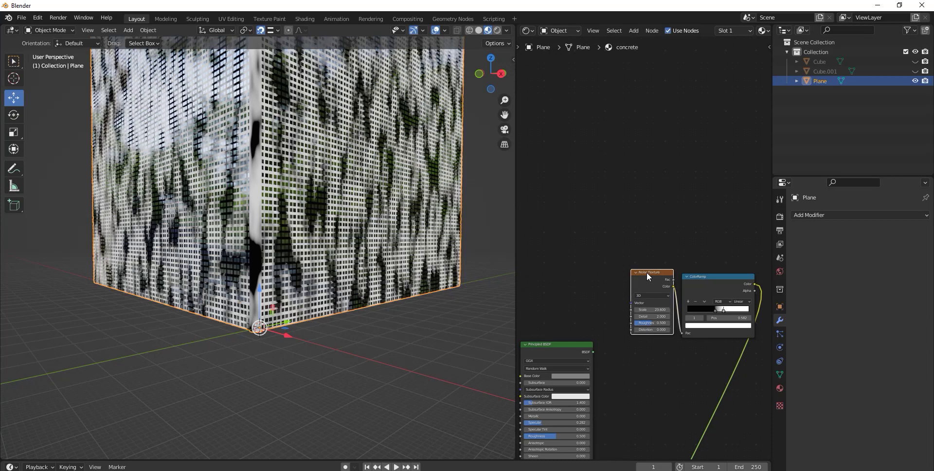
pyautogui.hotkey('ctrl', 't')
# Step: Set the Mapping node scale to 2.7, 1.4, 2.7 to stretch the noise
pyautogui.moveTo(589, 195); pyautogui.dragTo(694, 77, button='middle')
pyautogui.scroll(2, 672, 101)
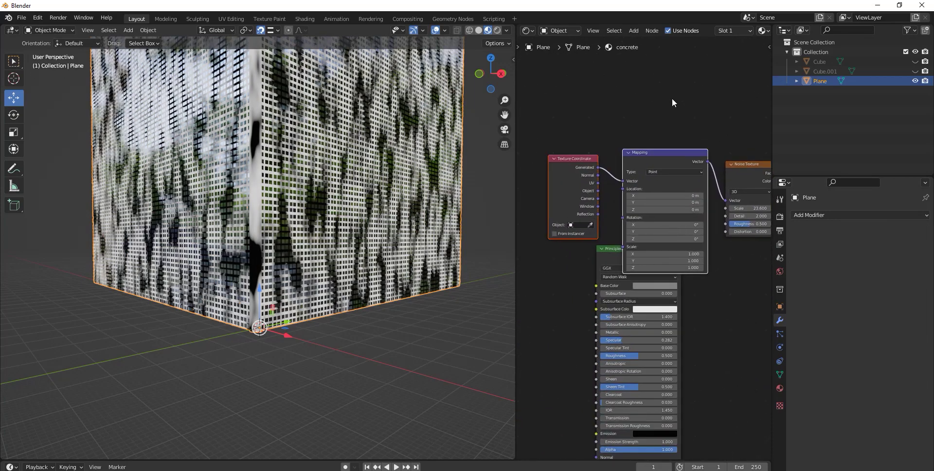
pyautogui.moveTo(660, 261)
pyautogui.mouseDown()
pyautogui.moveTo(701, 254)
pyautogui.moveTo(637, 269)
pyautogui.moveTo(699, 269)
pyautogui.mouseUp()
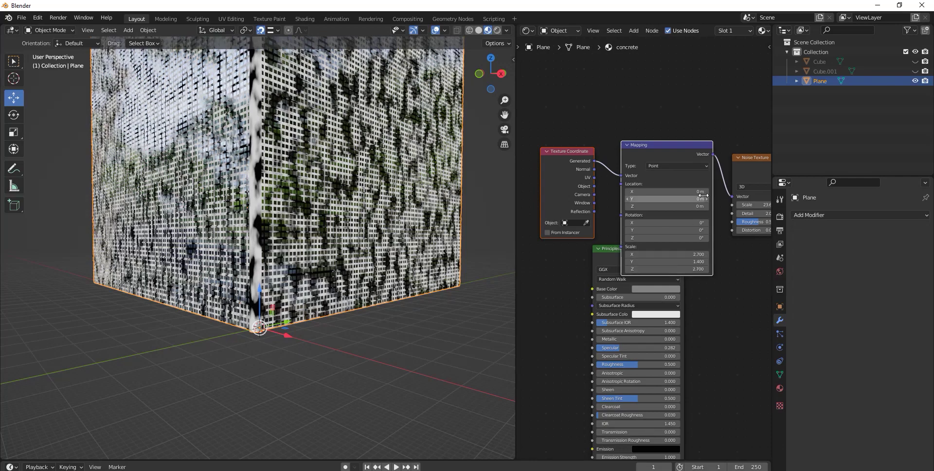
pyautogui.scroll(2, 229, 251)
pyautogui.scroll(2, 259, 245)
pyautogui.scroll(-2, 662, 302)
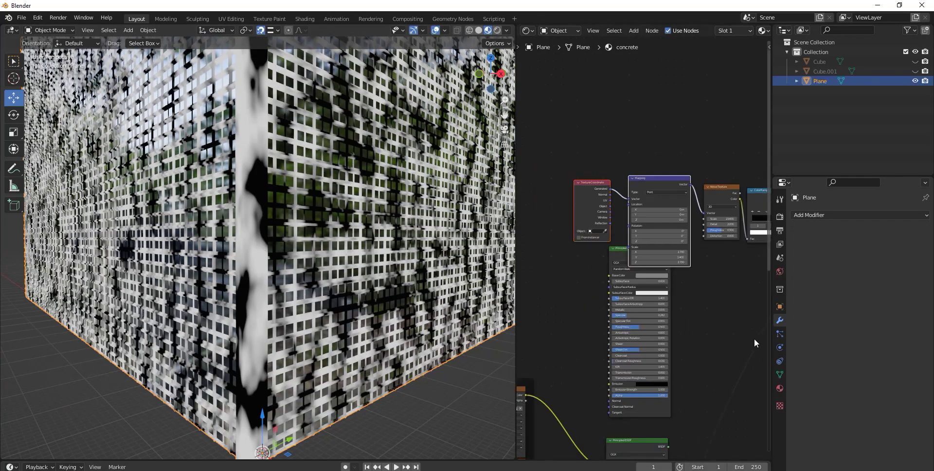
pyautogui.scroll(3, 642, 341)
pyautogui.scroll(2, 623, 326)
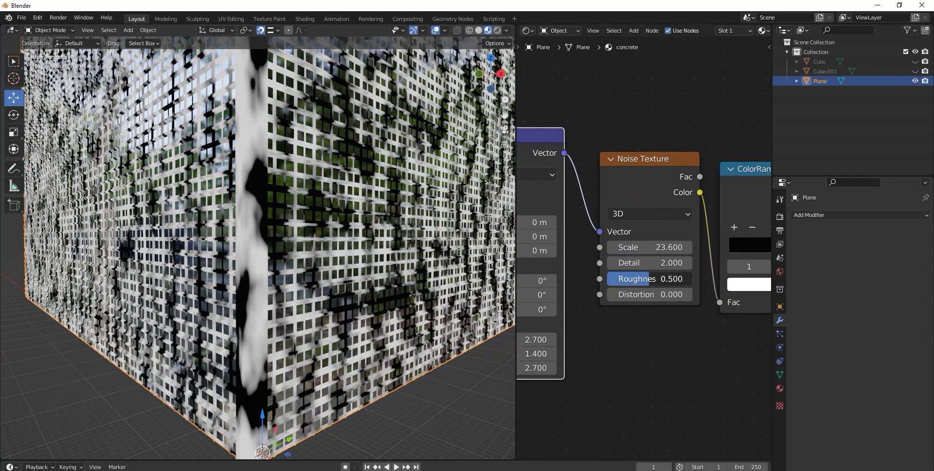
# Step: Raise noise Detail to 4.700 and Roughness to 1.000, and slide the black ramp stop toward white
pyautogui.moveTo(642, 279)
pyautogui.mouseDown()
pyautogui.moveTo(681, 279)
pyautogui.moveTo(686, 263)
pyautogui.moveTo(657, 263)
pyautogui.mouseUp()
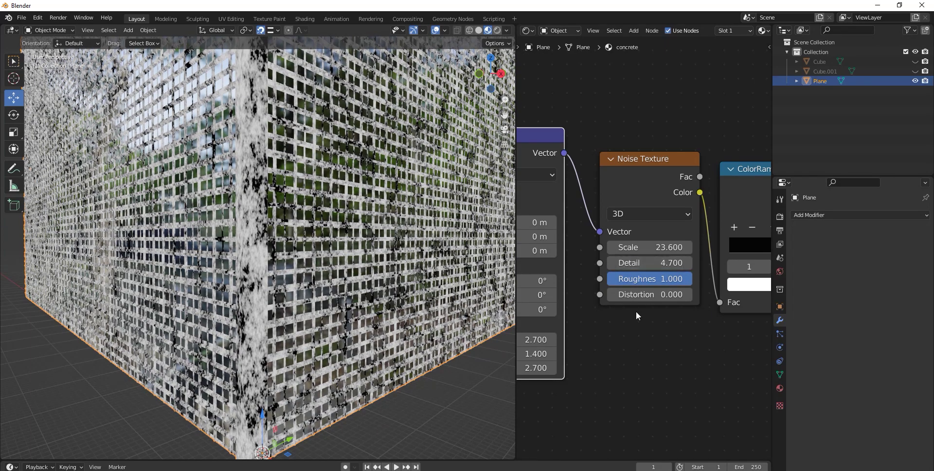
pyautogui.scroll(-1, 636, 312)
pyautogui.moveTo(708, 317); pyautogui.dragTo(615, 316, button='middle')
pyautogui.scroll(2, 639, 309)
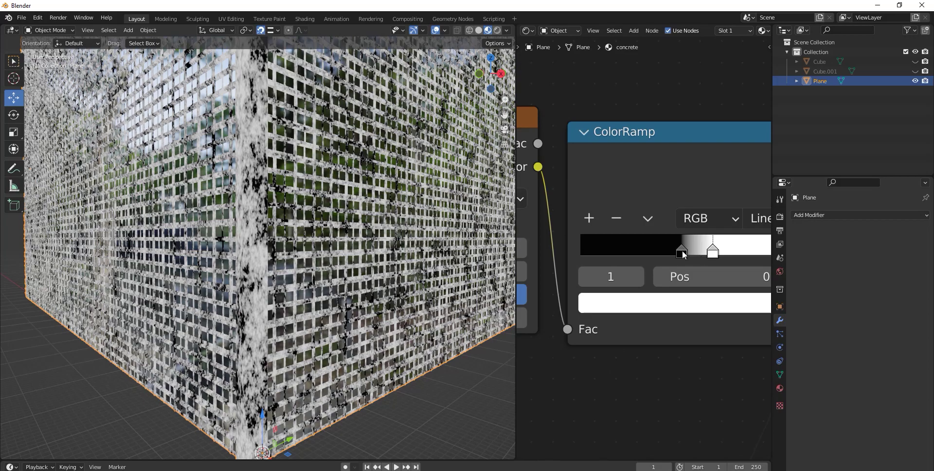
pyautogui.moveTo(682, 250)
pyautogui.mouseDown()
pyautogui.moveTo(703, 251)
pyautogui.moveTo(695, 253)
pyautogui.mouseUp()
# Step: Move the Principled BSDF node beside the mapping nodes
pyautogui.scroll(-3, 640, 333)
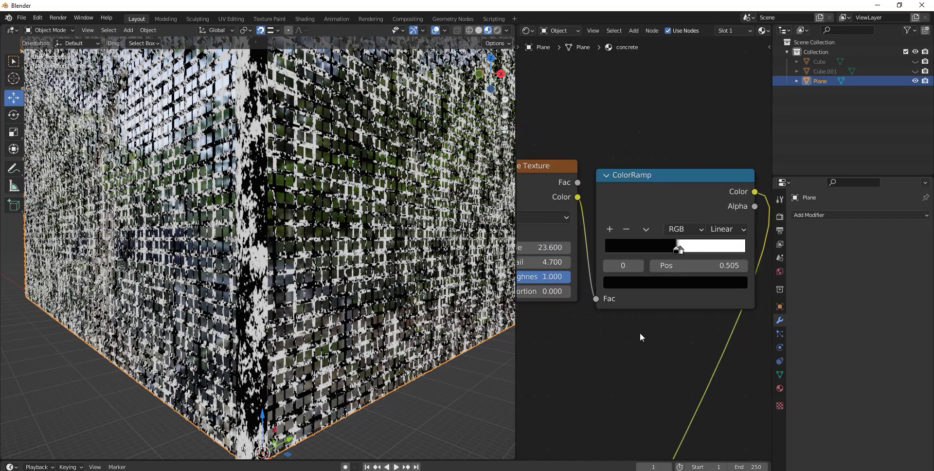
pyautogui.scroll(-3, 620, 302)
pyautogui.scroll(-2, 620, 306)
pyautogui.moveTo(620, 308); pyautogui.dragTo(684, 208, button='middle')
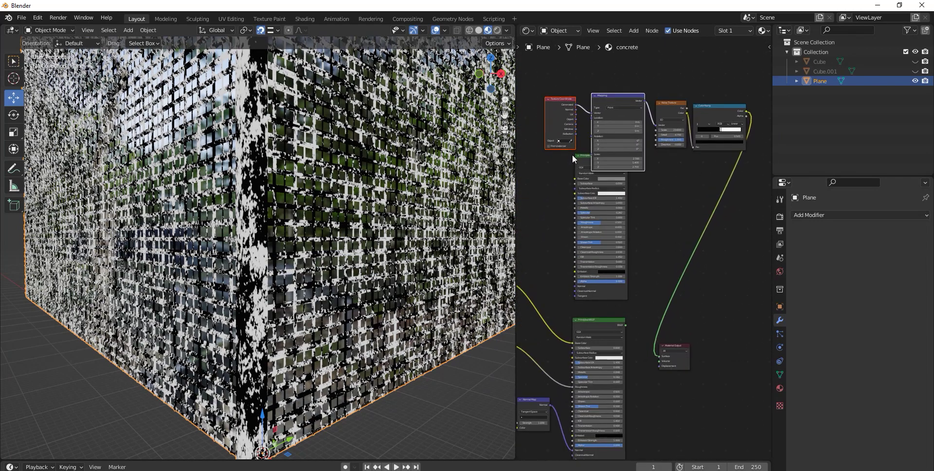
pyautogui.moveTo(581, 155); pyautogui.dragTo(538, 160)
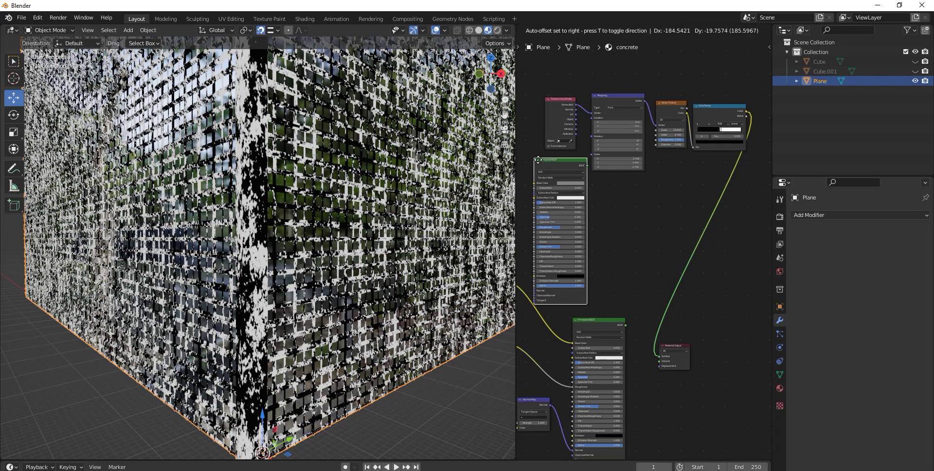
# Step: Add a Mix Shader fed by the Principled BSDF, with the ColorRamp driving its Fac
pyautogui.click(632, 32)
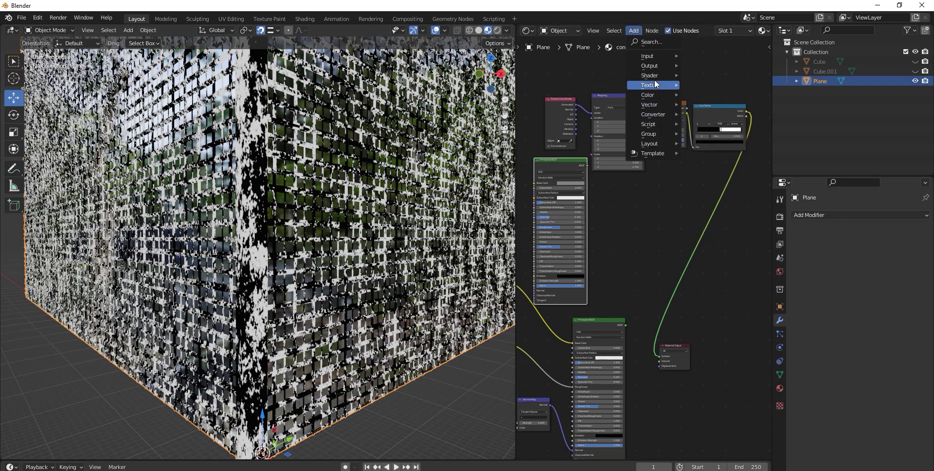
pyautogui.click(712, 152)
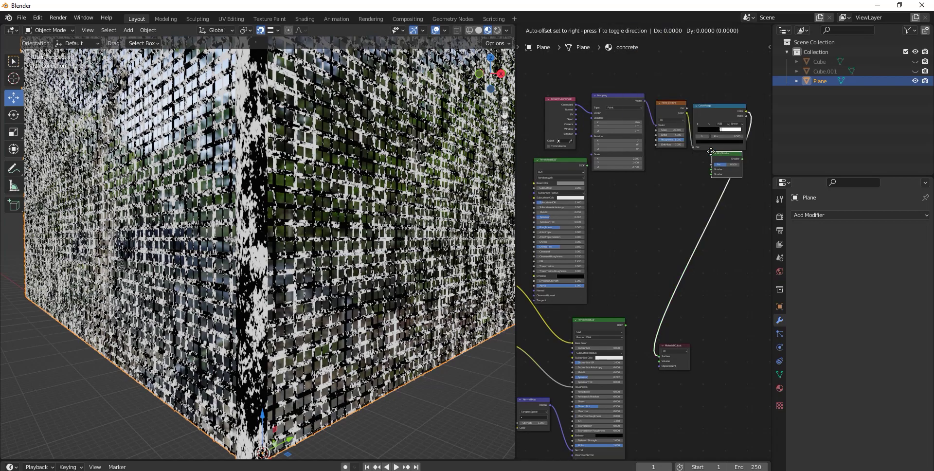
pyautogui.click(619, 270)
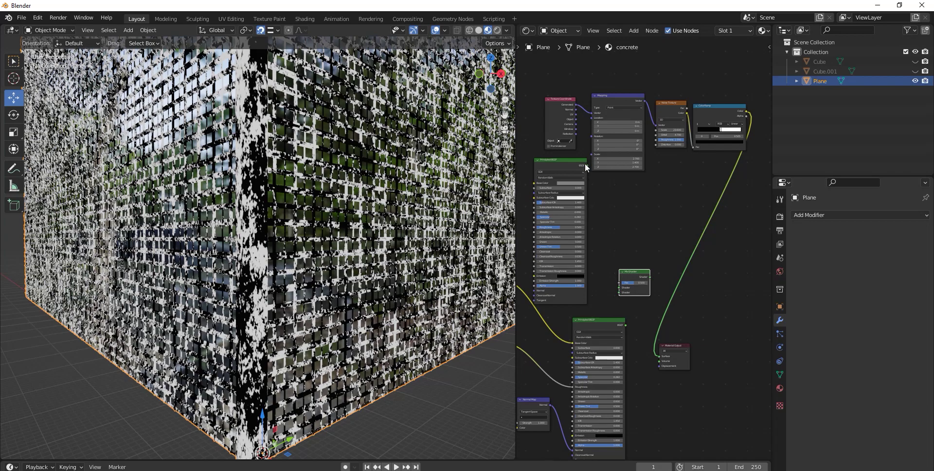
pyautogui.moveTo(586, 166); pyautogui.dragTo(605, 276)
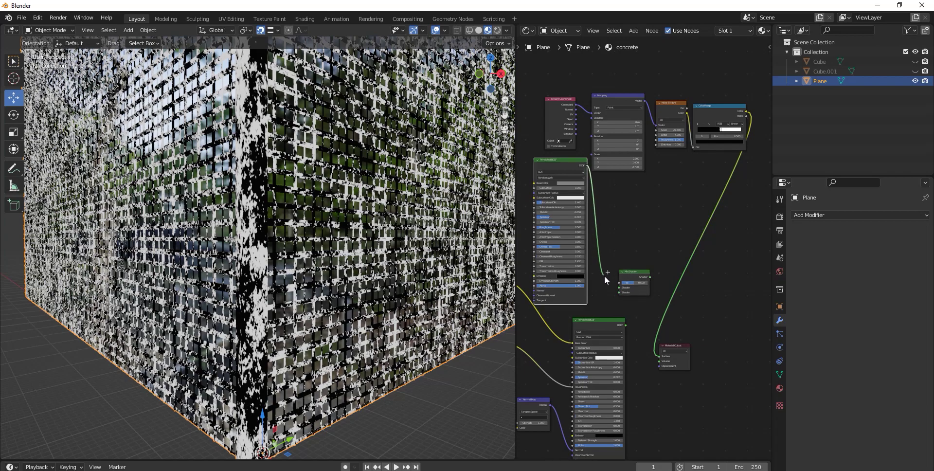
pyautogui.moveTo(625, 325); pyautogui.dragTo(619, 297)
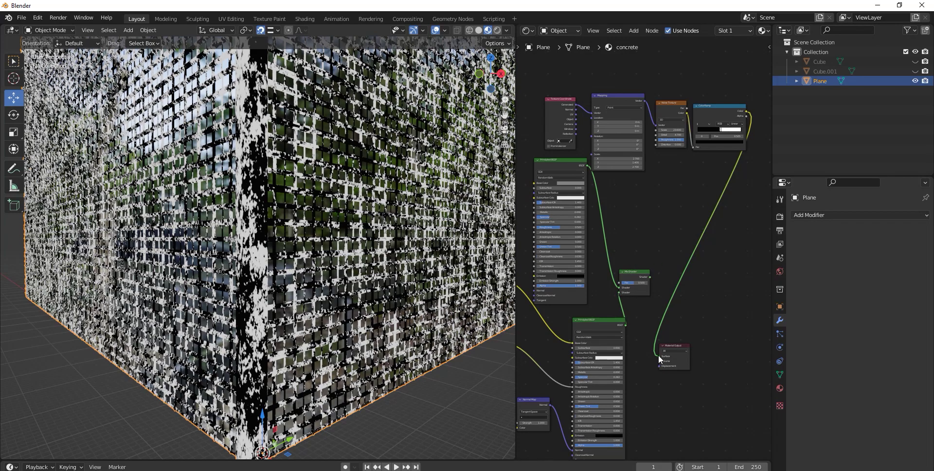
pyautogui.moveTo(660, 358)
pyautogui.mouseDown()
pyautogui.moveTo(619, 282)
pyautogui.moveTo(659, 356)
pyautogui.mouseUp()
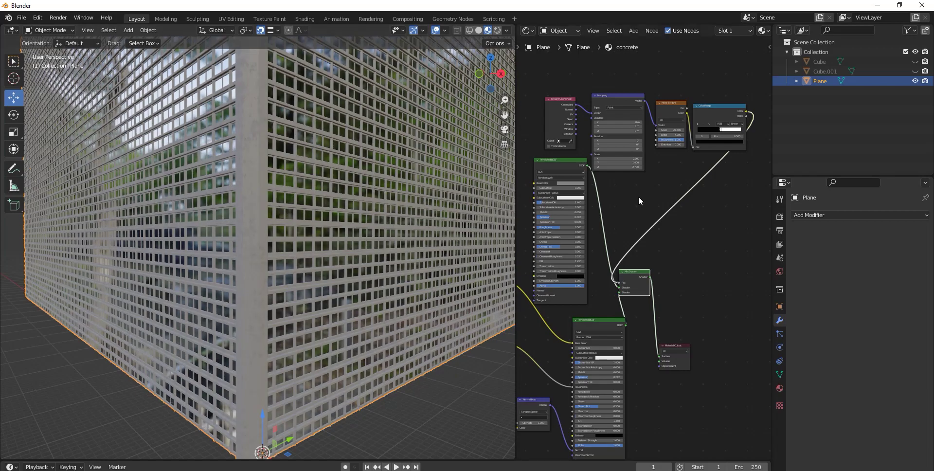
# Step: Pull the ColorRamp stops together at about 0.505 and 0.518 for a hard edge
pyautogui.scroll(3, 633, 229)
pyautogui.scroll(2, 626, 258)
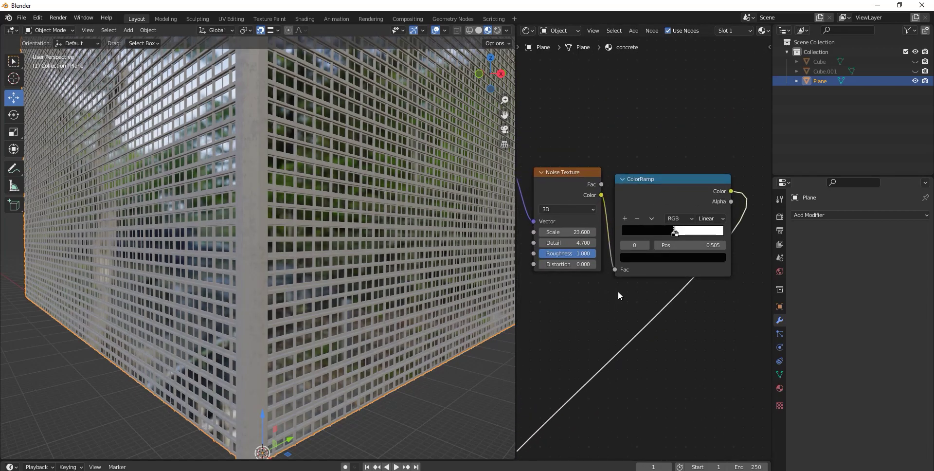
pyautogui.scroll(3, 619, 292)
pyautogui.scroll(1, 641, 245)
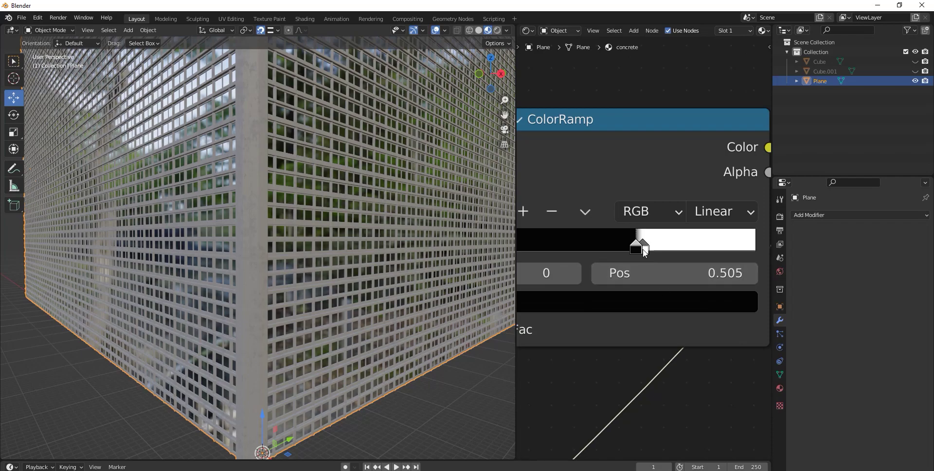
pyautogui.moveTo(636, 252)
pyautogui.mouseDown()
pyautogui.moveTo(695, 250)
pyautogui.moveTo(634, 251)
pyautogui.moveTo(642, 253)
pyautogui.mouseUp()
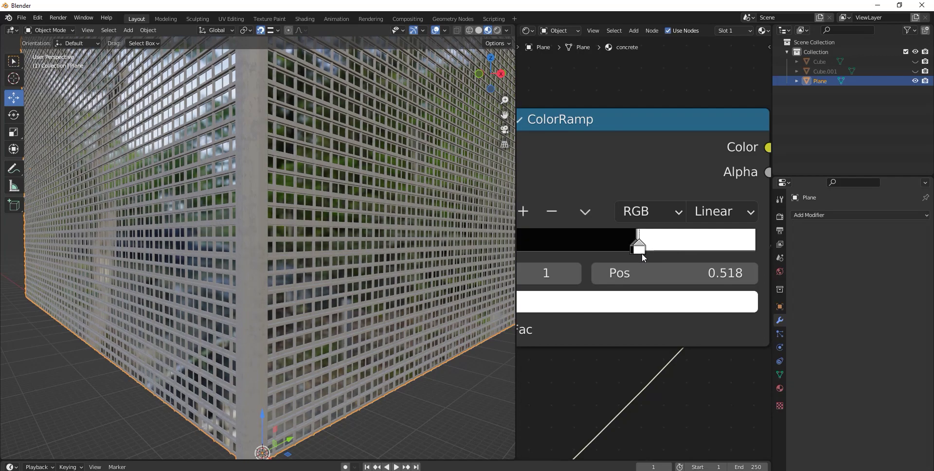
pyautogui.scroll(2, 266, 214)
# Step: Darken the Principled BSDF base colour of the concrete
pyautogui.scroll(-4, 686, 194)
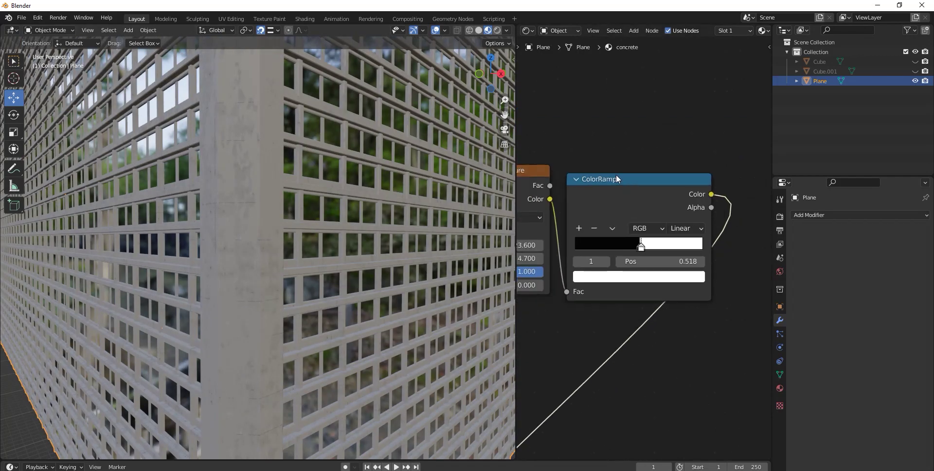
pyautogui.scroll(-2, 616, 174)
pyautogui.moveTo(538, 314); pyautogui.dragTo(658, 313, button='middle')
pyautogui.scroll(1, 658, 312)
pyautogui.scroll(-4, 658, 315)
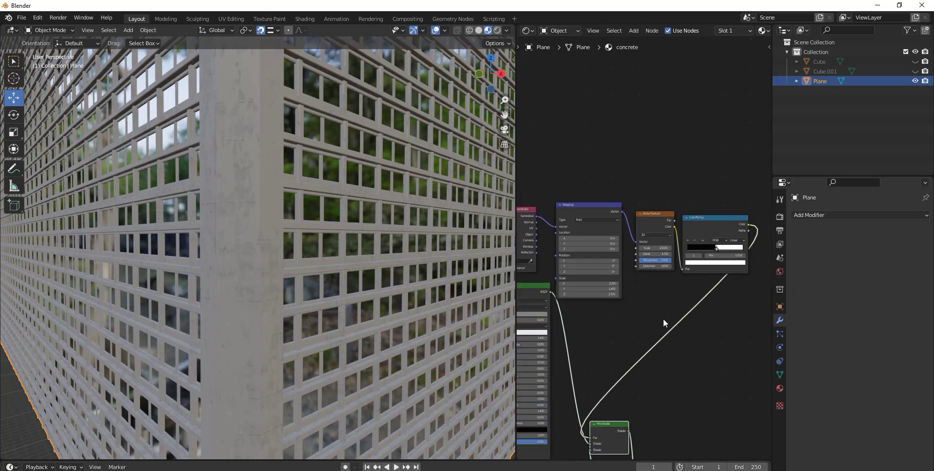
pyautogui.moveTo(576, 340); pyautogui.dragTo(702, 267, button='middle')
pyautogui.scroll(4, 702, 267)
pyautogui.scroll(2, 699, 268)
pyautogui.scroll(1, 676, 243)
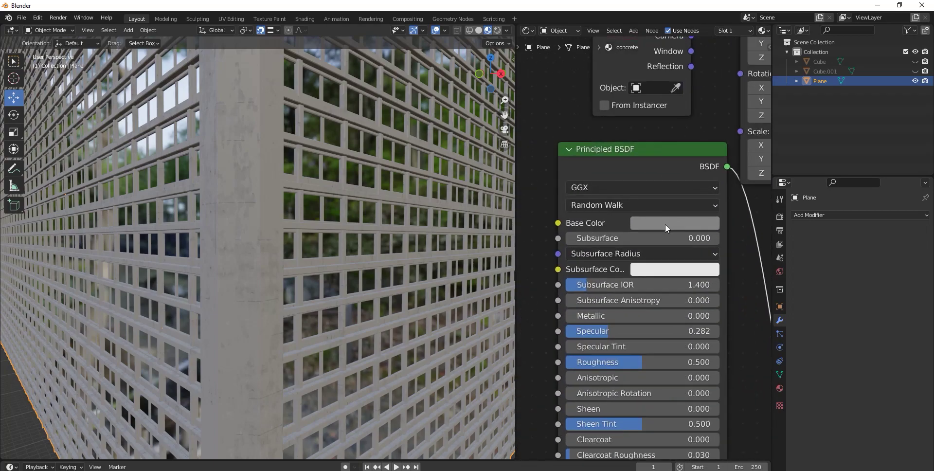
pyautogui.click(665, 223)
pyautogui.moveTo(752, 290); pyautogui.dragTo(752, 298)
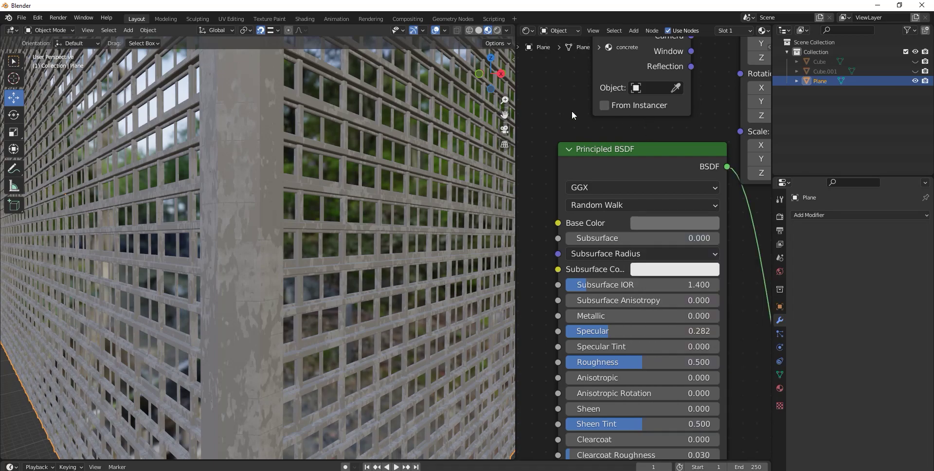
# Step: Raise the Noise Texture's Detail value
pyautogui.scroll(-3, 709, 148)
pyautogui.moveTo(722, 226); pyautogui.dragTo(656, 274, button='middle')
pyautogui.scroll(4, 656, 274)
pyautogui.moveTo(653, 212); pyautogui.dragTo(696, 211)
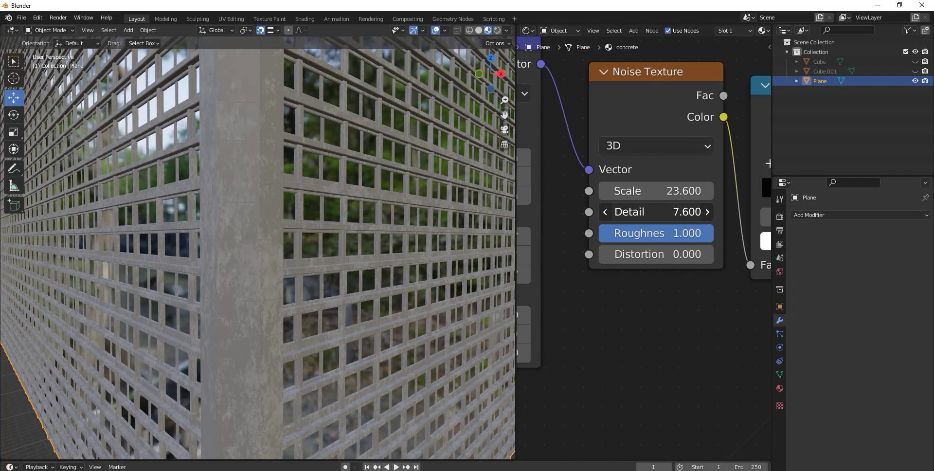
# Step: Connect the Displacement node to the Material Output and lower its scale to 0.600
pyautogui.scroll(-4, 639, 302)
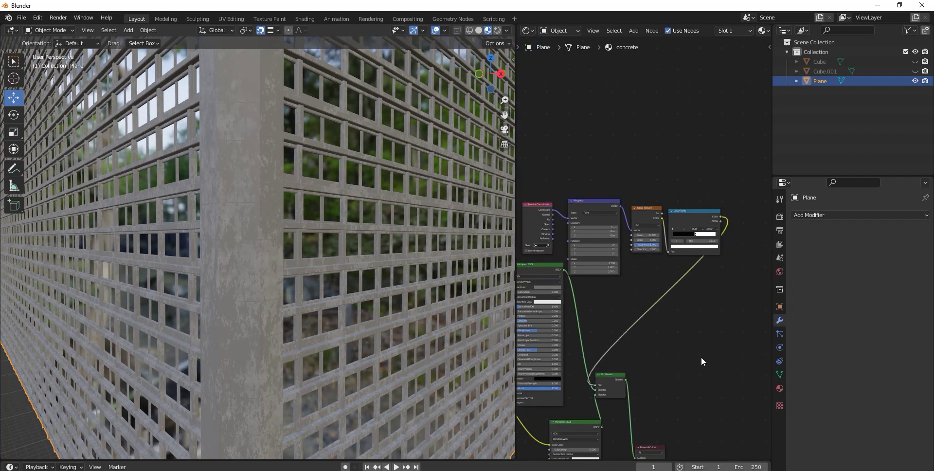
pyautogui.moveTo(702, 357); pyautogui.dragTo(698, 177, button='middle')
pyautogui.scroll(1, 628, 354)
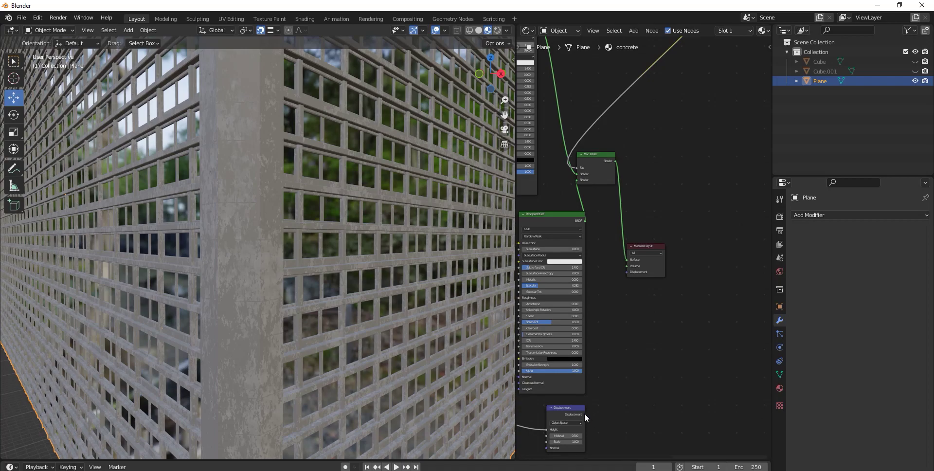
pyautogui.moveTo(586, 414); pyautogui.dragTo(627, 272)
pyautogui.scroll(-2, 665, 369)
pyautogui.press('KP_Decimal')
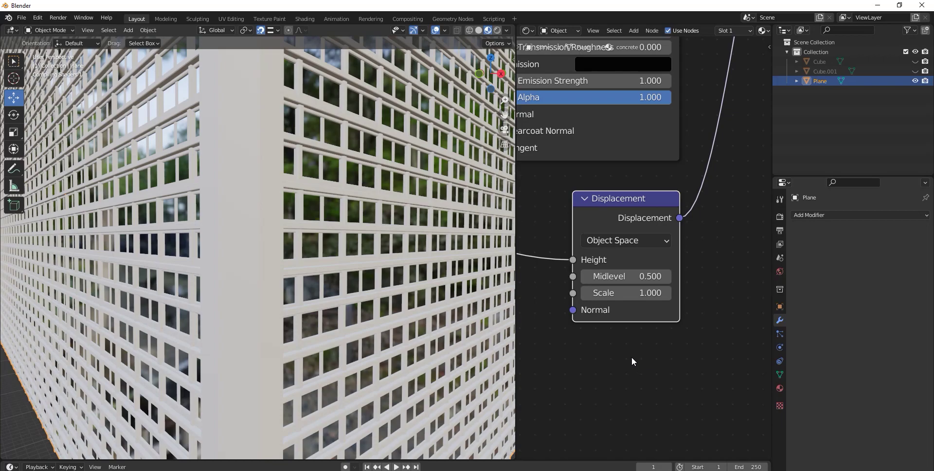
pyautogui.scroll(2, 644, 375)
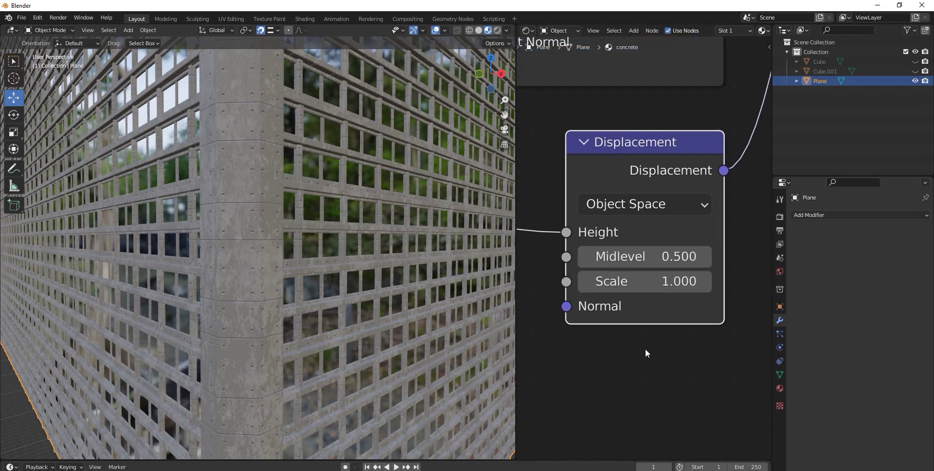
pyautogui.moveTo(647, 282)
pyautogui.mouseDown()
pyautogui.moveTo(625, 281)
pyautogui.moveTo(643, 281)
pyautogui.mouseUp()
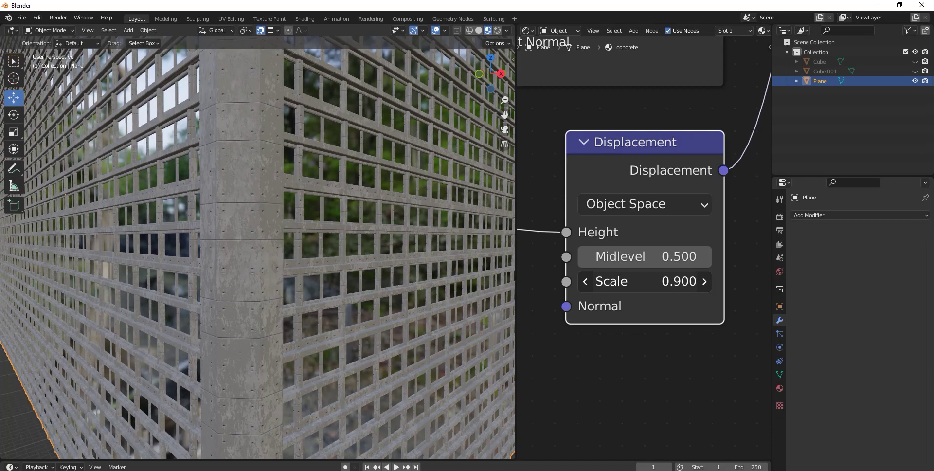
# Step: Try out different Normal Map strength values
pyautogui.scroll(-3, 594, 319)
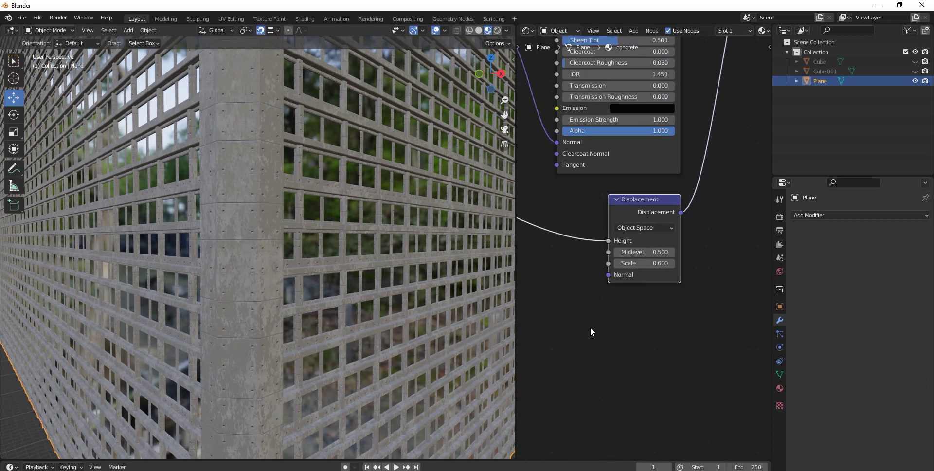
pyautogui.scroll(-2, 591, 328)
pyautogui.moveTo(559, 281); pyautogui.dragTo(649, 414, button='middle')
pyautogui.press('KP_Decimal')
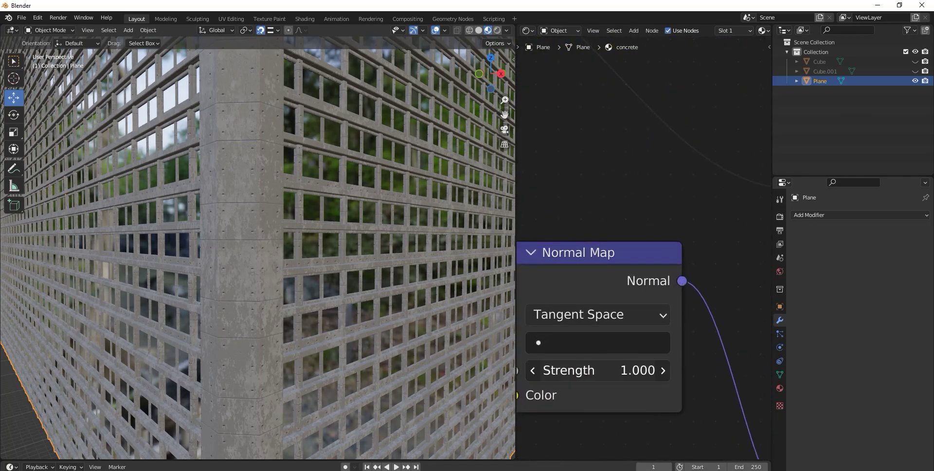
pyautogui.moveTo(603, 371)
pyautogui.mouseDown()
pyautogui.moveTo(584, 370)
pyautogui.moveTo(633, 371)
pyautogui.moveTo(604, 370)
pyautogui.mouseUp()
# Step: Select both leftover cubes in the Outliner
pyautogui.scroll(-3, 665, 190)
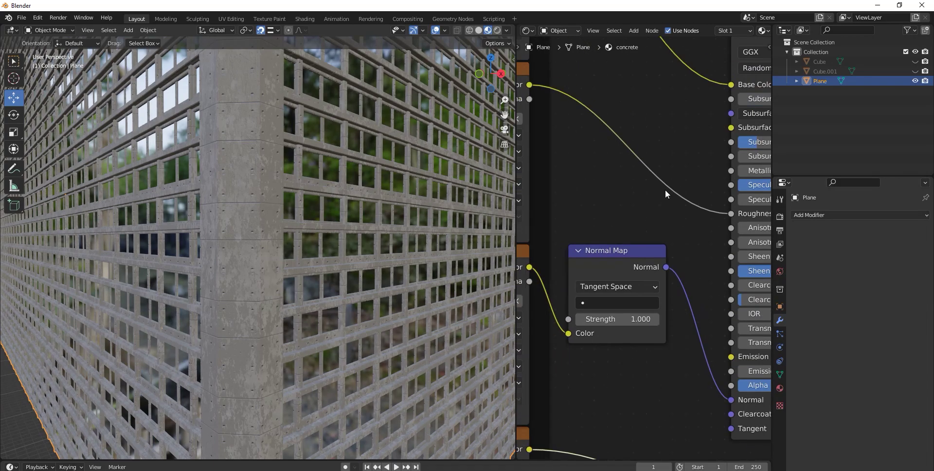
pyautogui.scroll(-2, 665, 190)
pyautogui.scroll(-6, 376, 180)
pyautogui.click(831, 120)
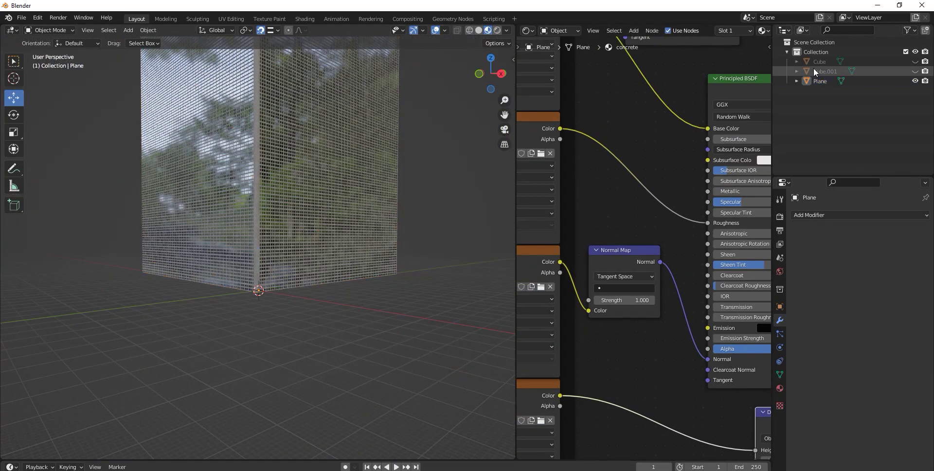
pyautogui.moveTo(788, 56); pyautogui.dragTo(818, 70)
# Step: Delete both cubes and create Collection 2 as the active collection
pyautogui.rightClick(819, 70)
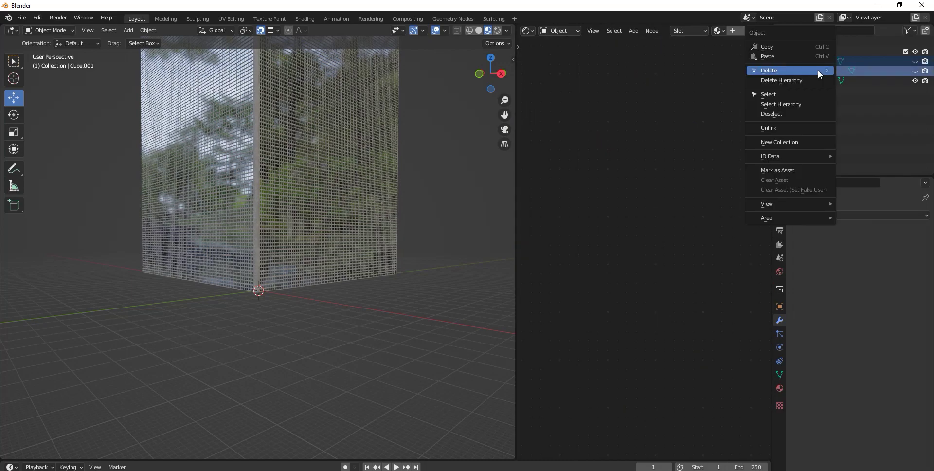
pyautogui.click(820, 71)
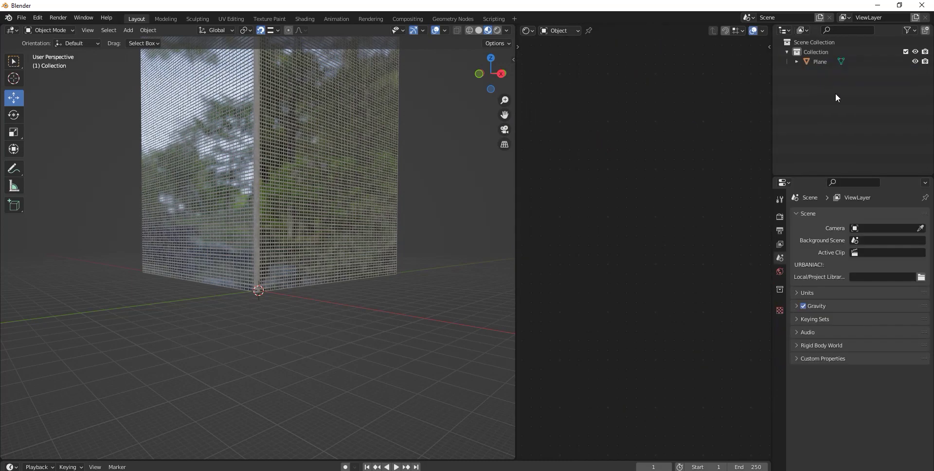
pyautogui.click(921, 31)
pyautogui.click(816, 71)
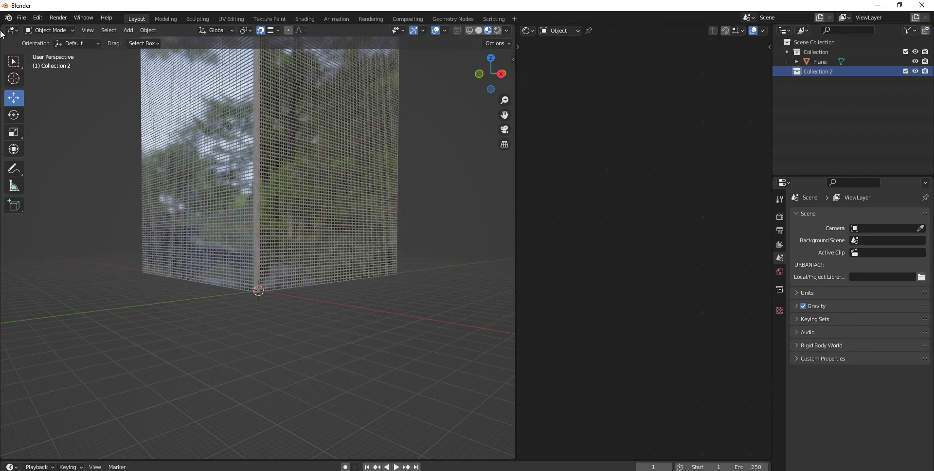
# Step: Add a plane and scale it up to 7.640 as a large floor
pyautogui.click(127, 31)
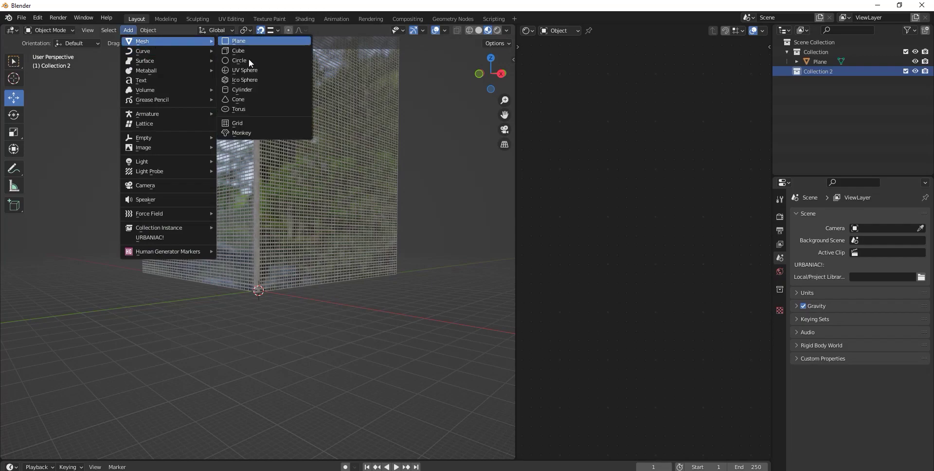
pyautogui.click(249, 42)
pyautogui.press('s')
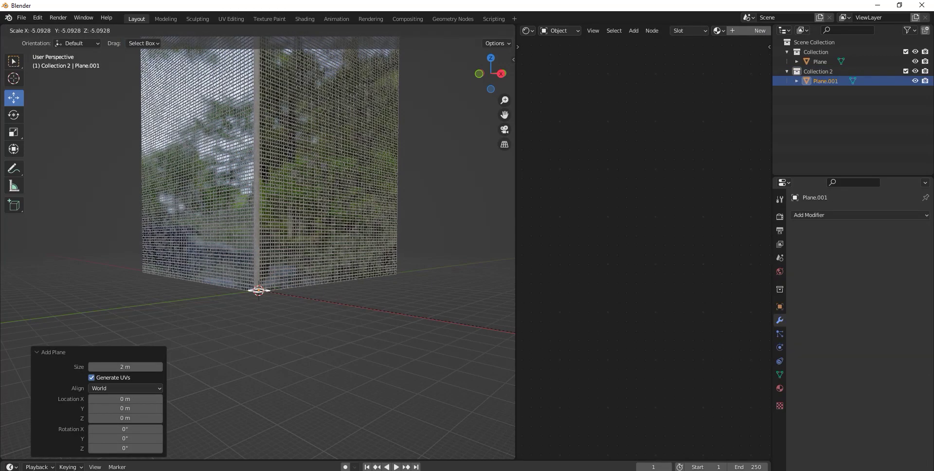
pyautogui.click(371, 181)
pyautogui.press('s')
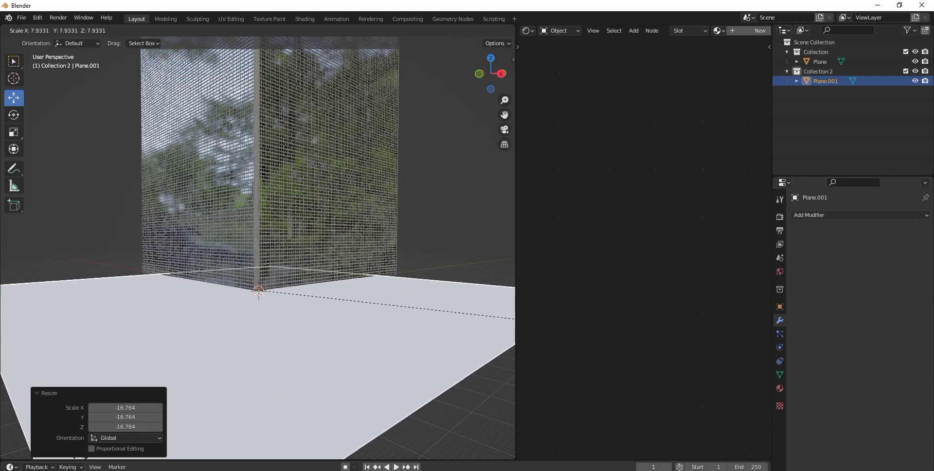
pyautogui.click(78, 131)
pyautogui.press('s')
pyautogui.click(141, 300)
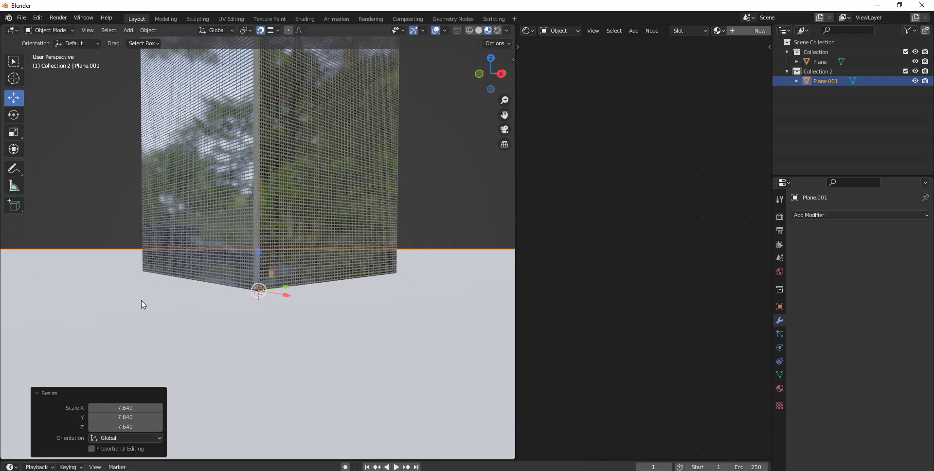
# Step: Orbit and zoom around the tower to inspect it and the new floor from low angles
pyautogui.moveTo(142, 300)
pyautogui.mouseDown(button='middle')
pyautogui.moveTo(151, 232)
pyautogui.moveTo(302, 281)
pyautogui.moveTo(353, 274)
pyautogui.moveTo(185, 254)
pyautogui.moveTo(229, 253)
pyautogui.moveTo(236, 264)
pyautogui.mouseUp(button='middle')
pyautogui.scroll(5, 227, 271)
pyautogui.scroll(-5, 226, 271)
pyautogui.scroll(8, 236, 264)
pyautogui.scroll(-5, 423, 177)
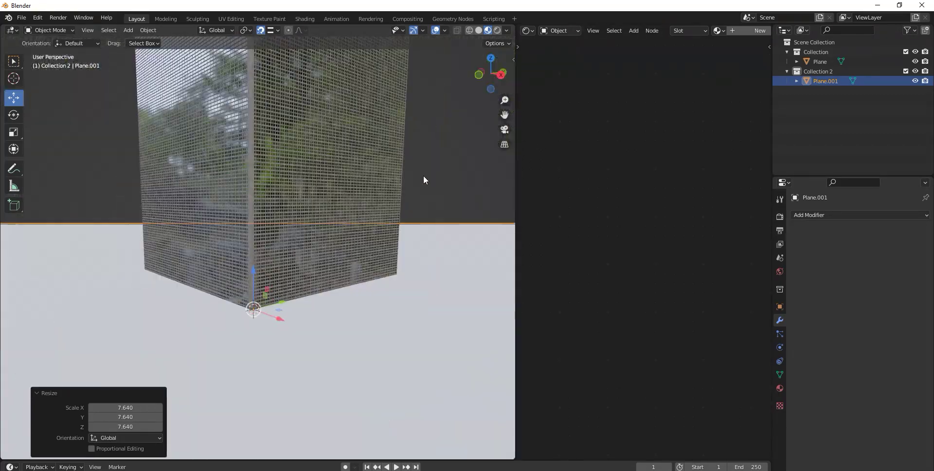
pyautogui.moveTo(424, 176); pyautogui.dragTo(353, 187, button='middle')
pyautogui.scroll(4, 354, 187)
pyautogui.scroll(-4, 356, 179)
pyautogui.scroll(2, 350, 183)
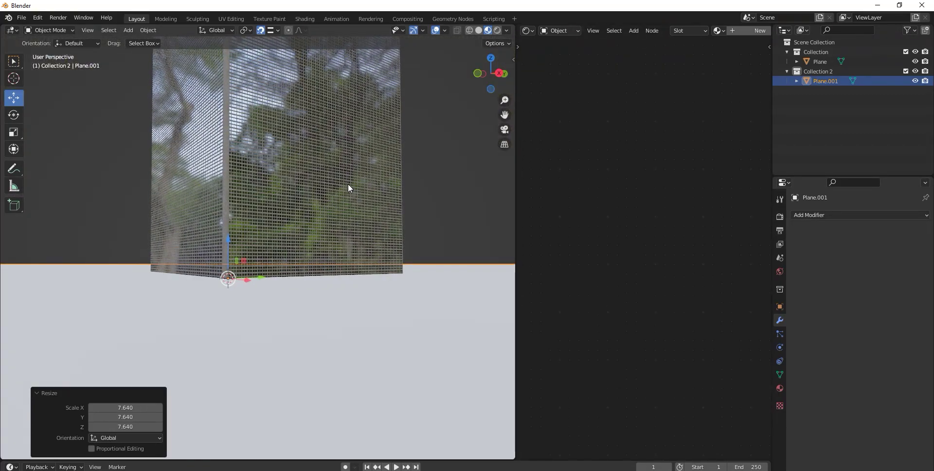
pyautogui.scroll(2, 349, 184)
pyautogui.scroll(2, 347, 185)
pyautogui.moveTo(299, 226)
pyautogui.mouseDown(button='middle')
pyautogui.moveTo(263, 225)
pyautogui.moveTo(302, 228)
pyautogui.mouseUp(button='middle')
pyautogui.scroll(2, 298, 225)
pyautogui.scroll(1, 284, 231)
# Step: Create Material.001 on the plane with a near-black base colour
pyautogui.click(781, 387)
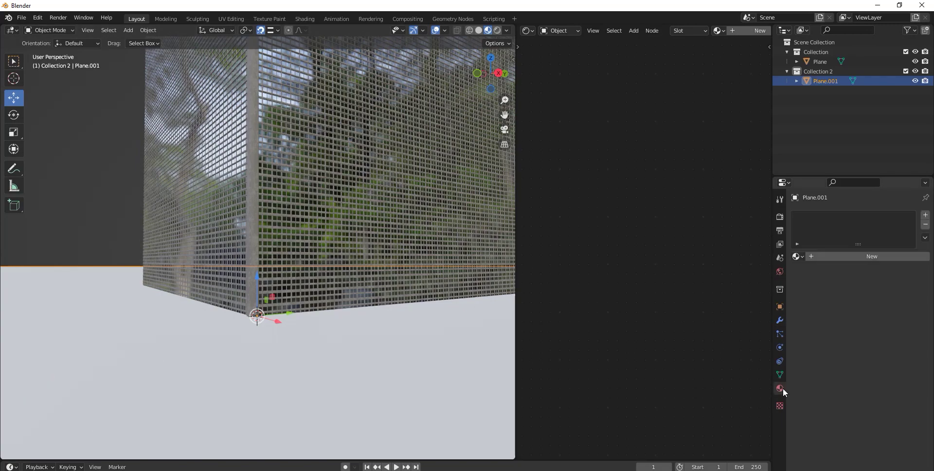
pyautogui.click(848, 257)
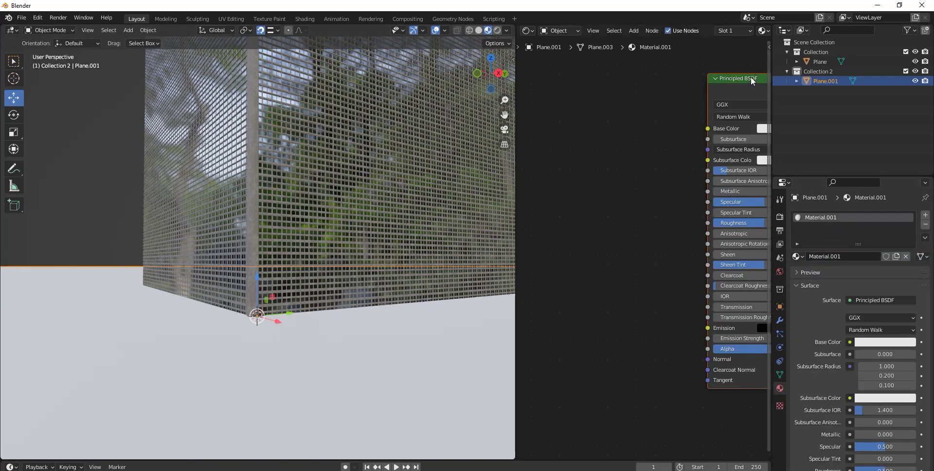
pyautogui.keyDown('ctrl'); pyautogui.hscroll(4, 644, 131); pyautogui.keyUp('ctrl')
pyautogui.click(674, 129)
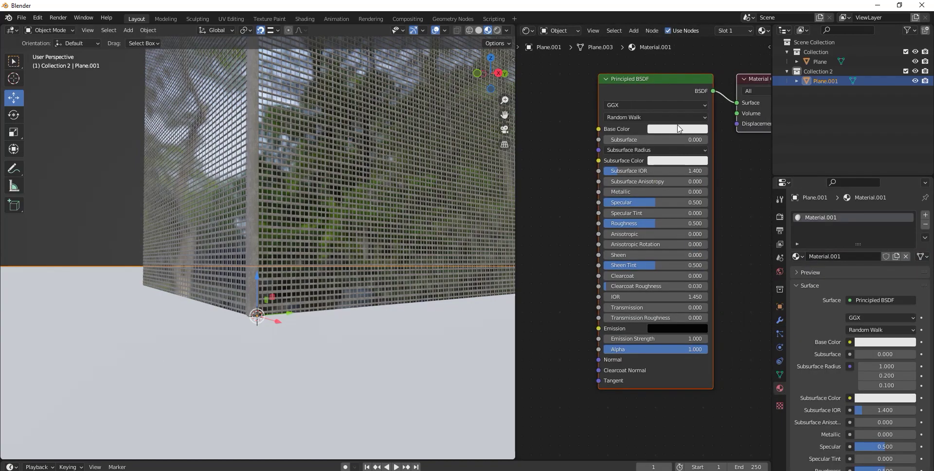
pyautogui.click(677, 129)
pyautogui.click(730, 155)
pyautogui.moveTo(730, 155); pyautogui.dragTo(730, 206)
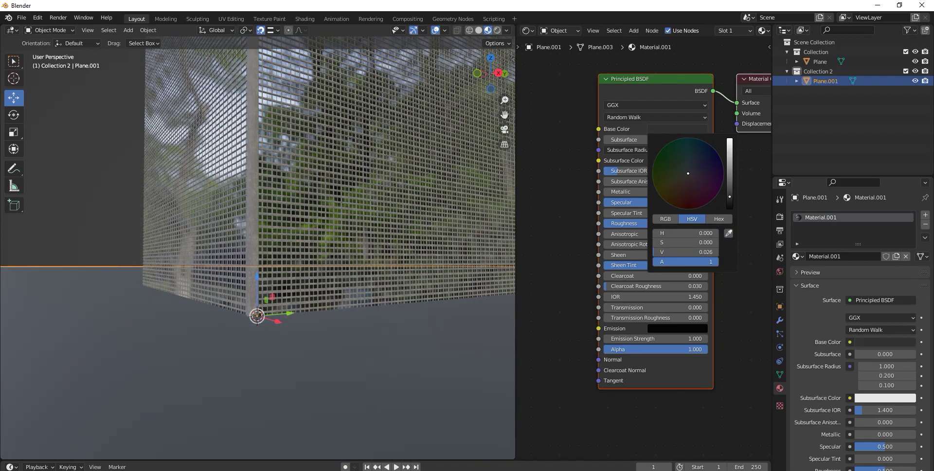
# Step: Set Specular to 0 and Roughness to 0.959, then orbit to a frontal tower view
pyautogui.moveTo(657, 202); pyautogui.dragTo(603, 203)
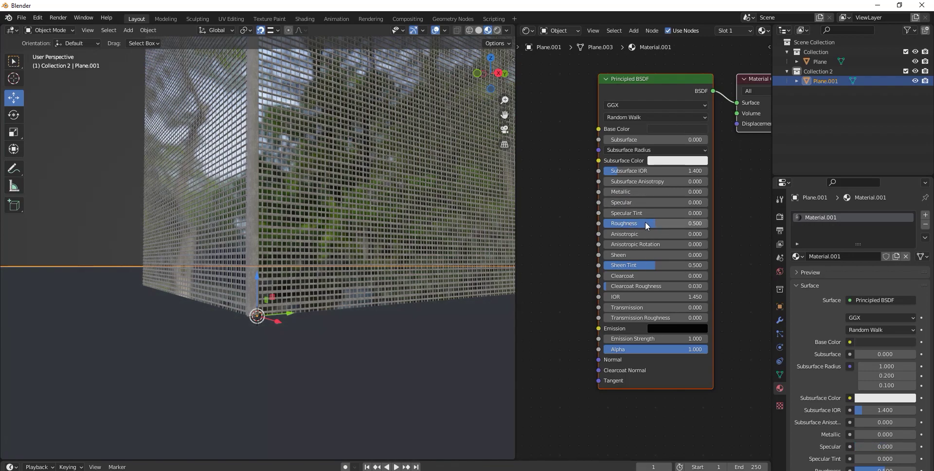
pyautogui.moveTo(647, 224); pyautogui.dragTo(703, 224)
pyautogui.click(87, 185)
pyautogui.moveTo(87, 185); pyautogui.dragTo(230, 200, button='middle')
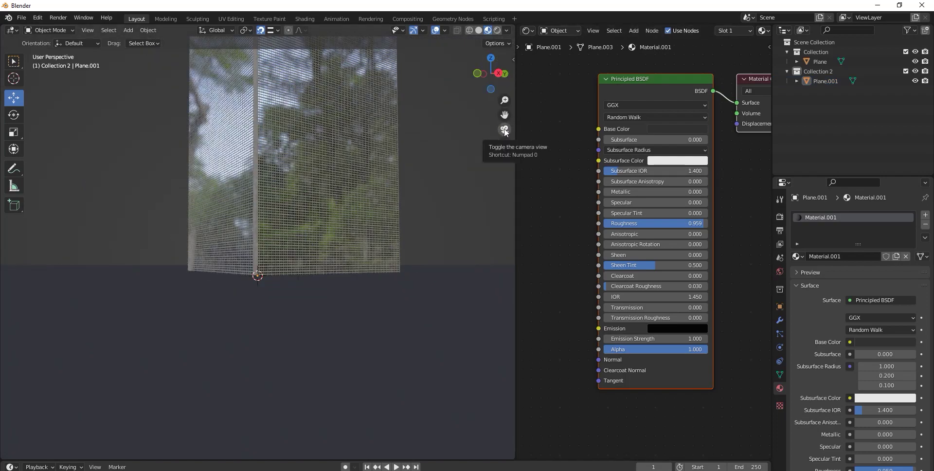
pyautogui.click(134, 31)
pyautogui.moveTo(144, 138)
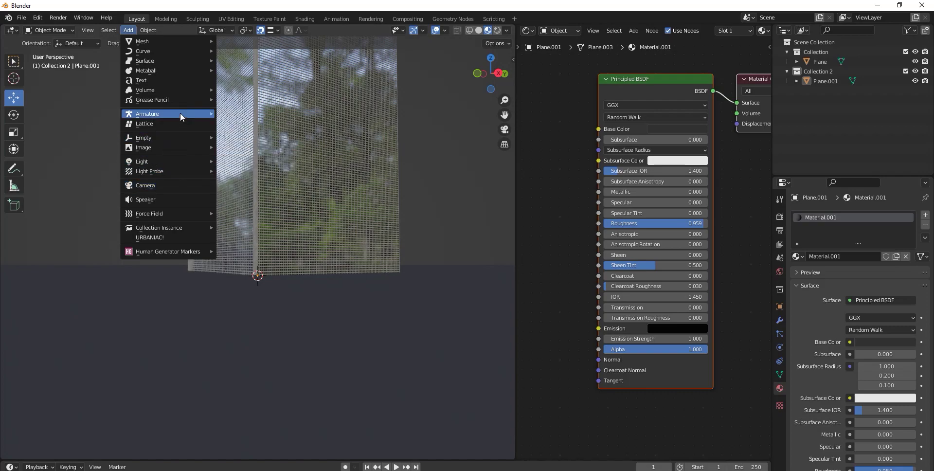
# Step: Add a camera, look through it, and lock it to the view with Camera to View
pyautogui.click(164, 185)
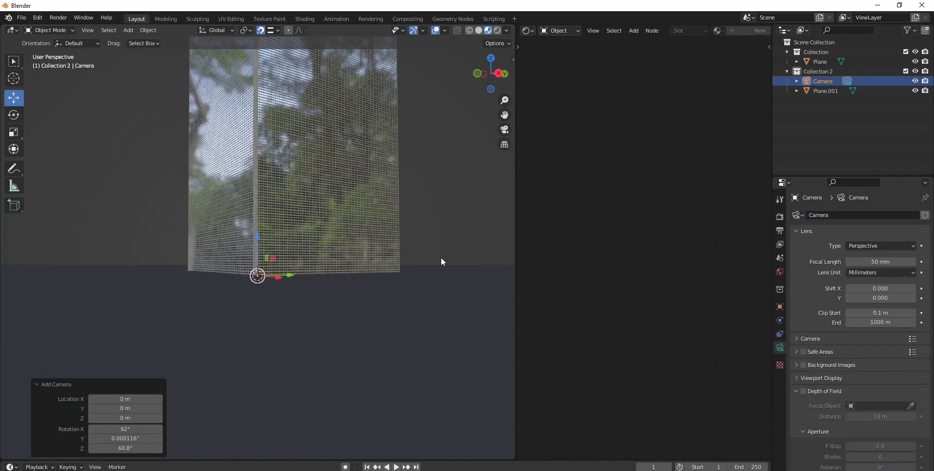
pyautogui.click(504, 129)
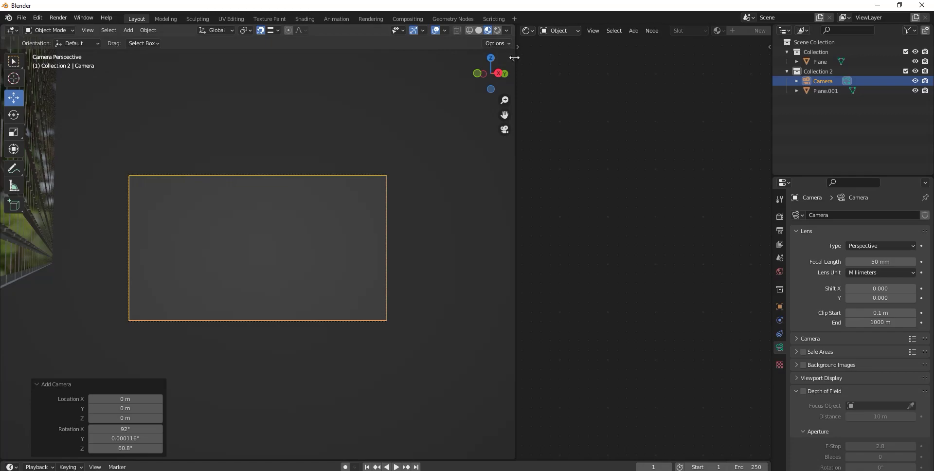
pyautogui.click(515, 57)
pyautogui.click(507, 103)
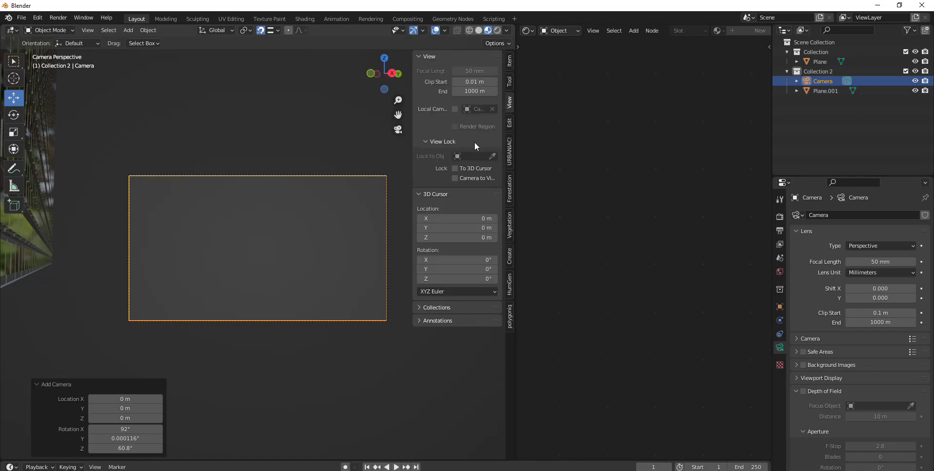
pyautogui.click(455, 178)
pyautogui.moveTo(182, 221); pyautogui.dragTo(243, 219, button='middle')
# Step: Raise the viewport and camera clip end to 100000 m, then aim the camera at the lattice tower
pyautogui.click(474, 91)
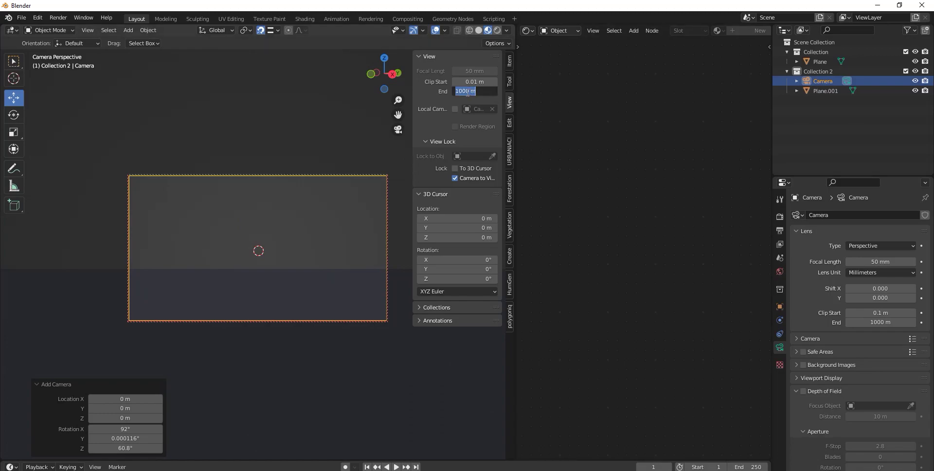
pyautogui.click(467, 92)
pyautogui.write('00')
pyautogui.press('Return')
pyautogui.click(871, 322)
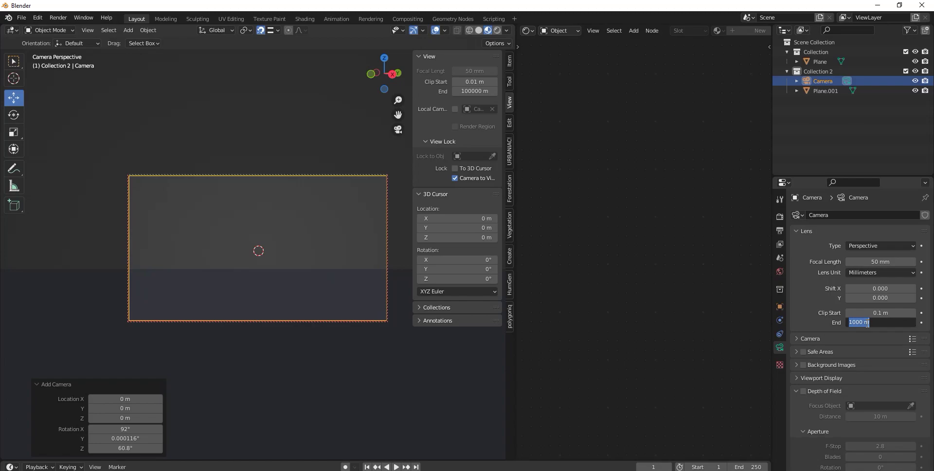
pyautogui.click(861, 323)
pyautogui.write('0')
pyautogui.press('Return')
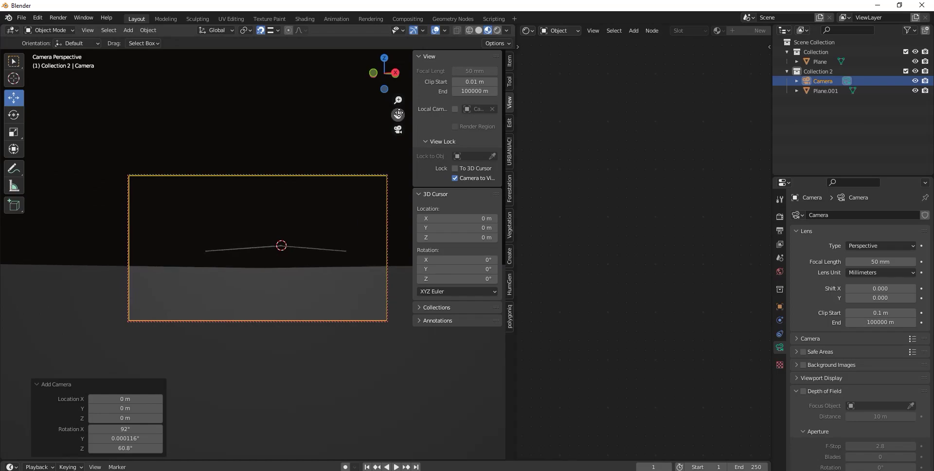
pyautogui.moveTo(398, 114); pyautogui.dragTo(399, 156)
pyautogui.moveTo(321, 210); pyautogui.dragTo(326, 201, button='middle')
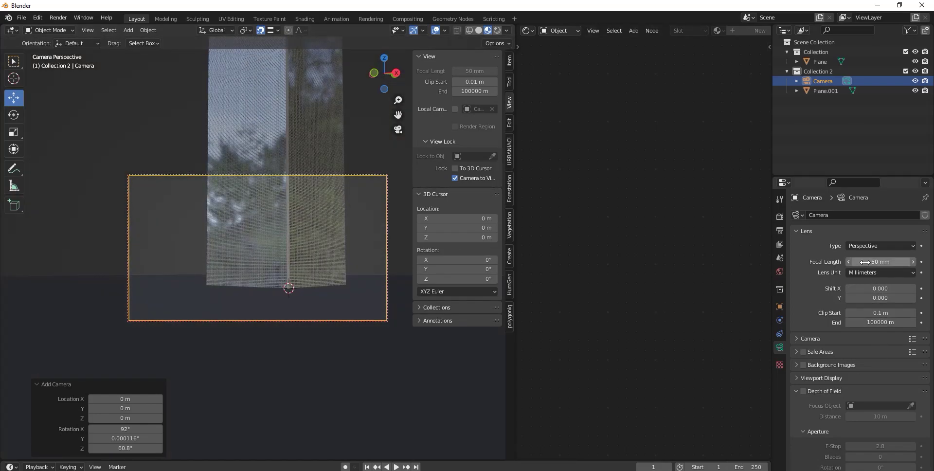
# Step: Set the camera focal length to 24 mm
pyautogui.click(881, 262)
pyautogui.moveTo(856, 261); pyautogui.dragTo(839, 263)
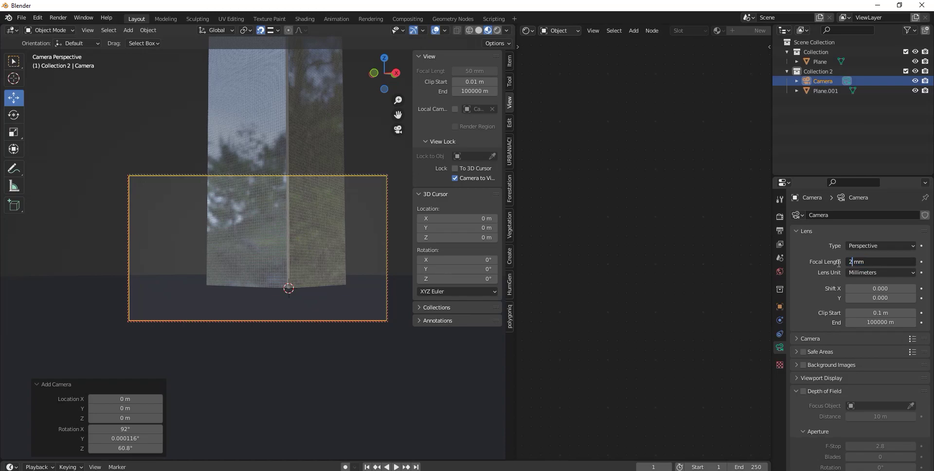
pyautogui.write('24')
pyautogui.press('Return')
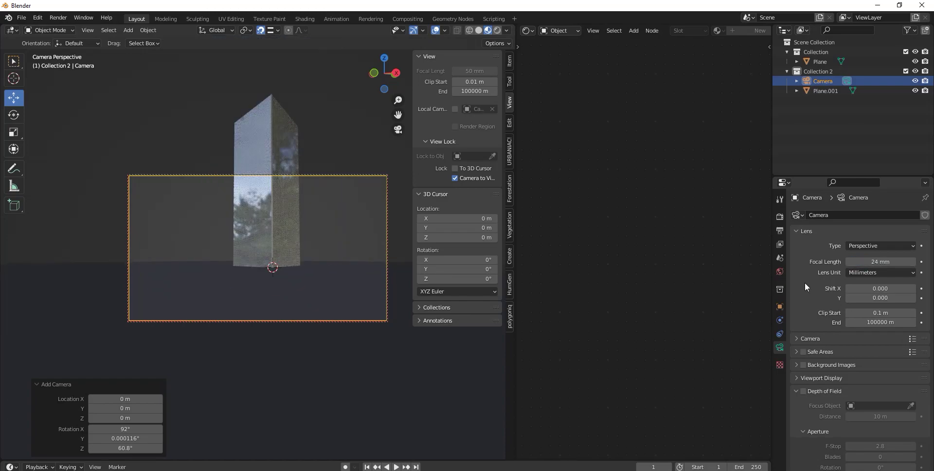
# Step: Set output height to 2767 px, enable Render Region, and use 0% PNG compression
pyautogui.click(780, 232)
pyautogui.doubleClick(888, 238)
pyautogui.write('2204')
pyautogui.press('Return')
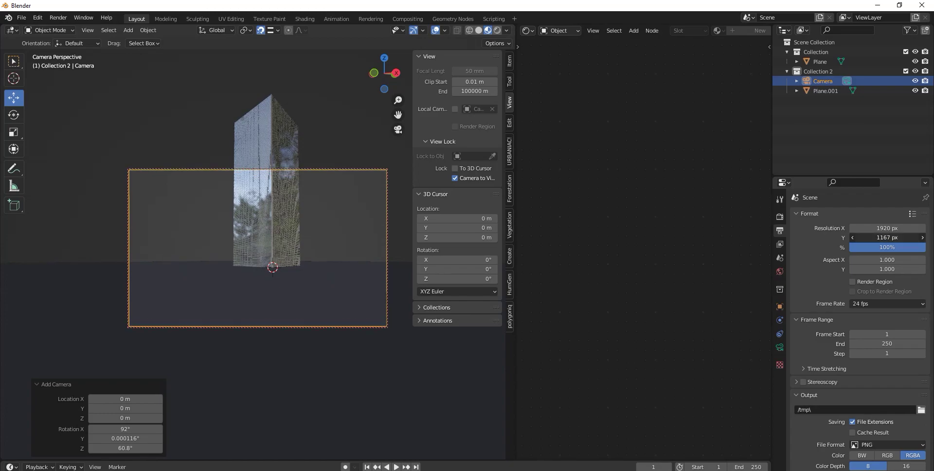
pyautogui.moveTo(888, 238); pyautogui.dragTo(915, 237)
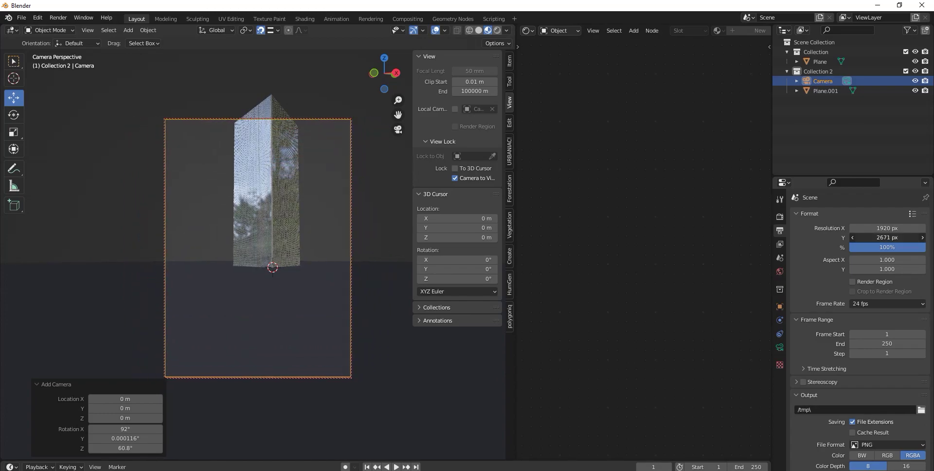
pyautogui.click(857, 282)
pyautogui.scroll(-3, 852, 352)
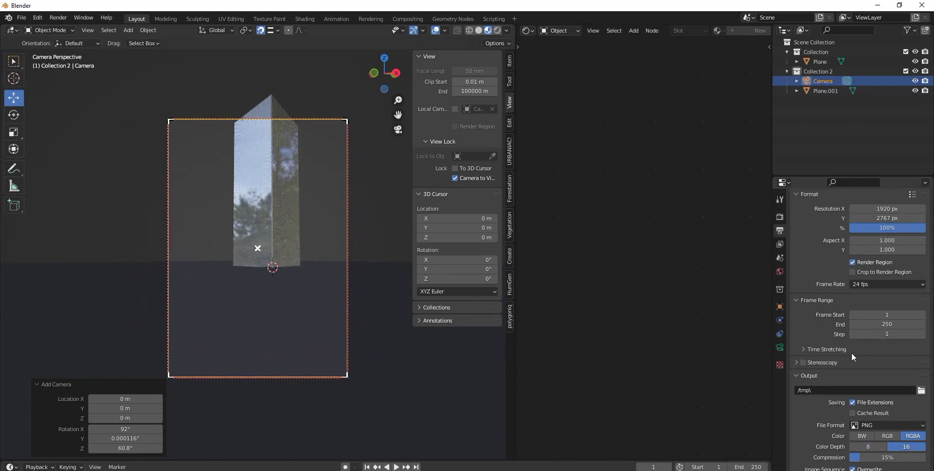
pyautogui.moveTo(869, 425); pyautogui.dragTo(851, 439)
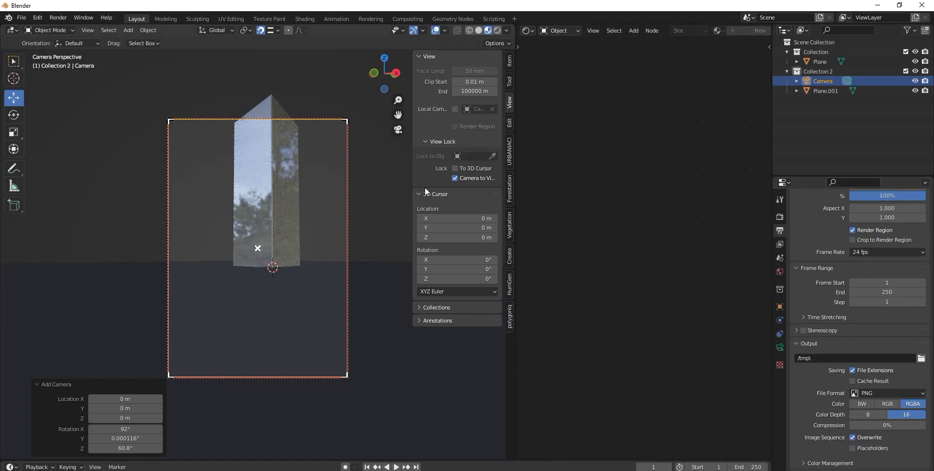
# Step: Turn off Camera to View, set camera X rotation to 106°, and shift its Y location
pyautogui.click(465, 178)
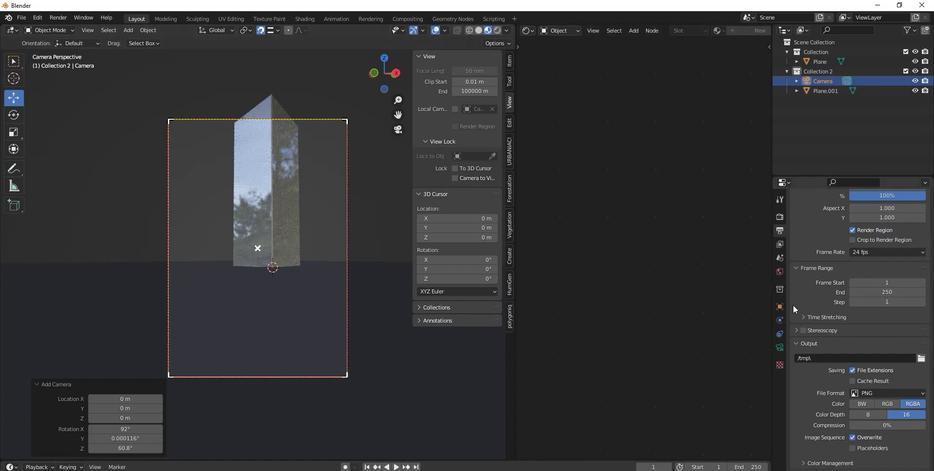
pyautogui.click(780, 307)
pyautogui.doubleClick(876, 277)
pyautogui.write('106')
pyautogui.press('Return')
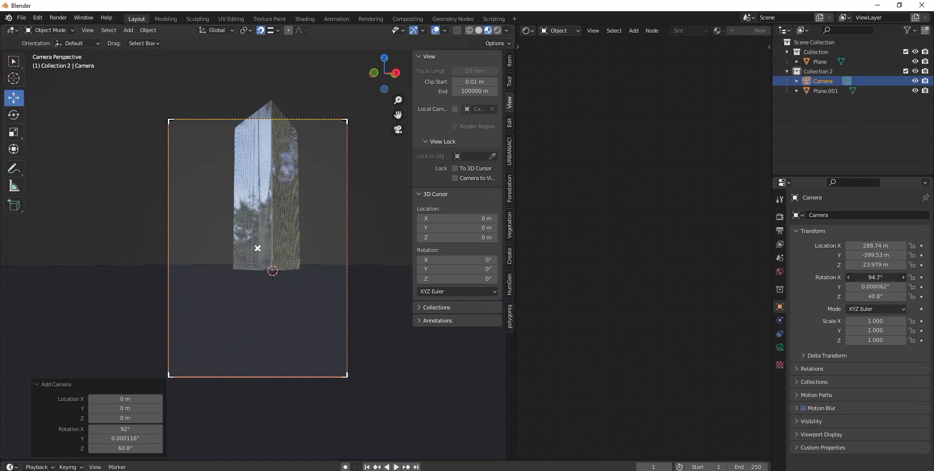
pyautogui.moveTo(876, 255)
pyautogui.mouseDown()
pyautogui.moveTo(905, 255)
pyautogui.moveTo(841, 247)
pyautogui.moveTo(896, 255)
pyautogui.moveTo(859, 264)
pyautogui.moveTo(886, 278)
pyautogui.mouseUp()
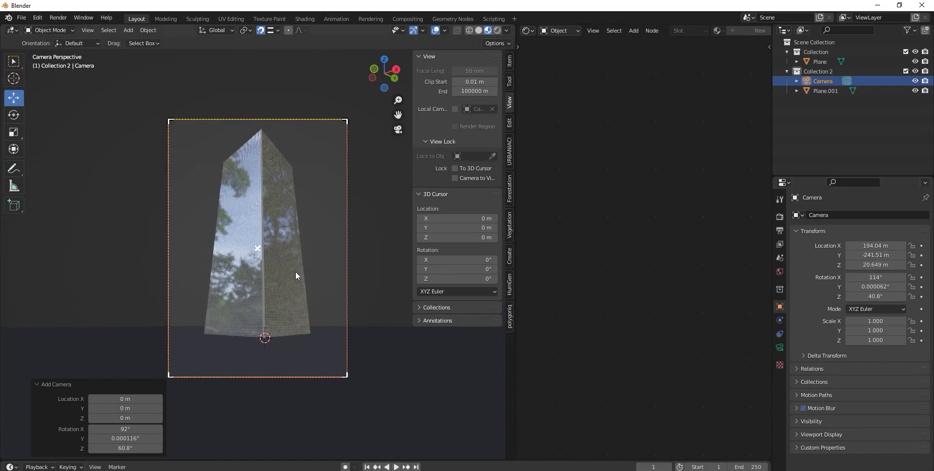
# Step: Orbit out to inspect the tower up close, then return to the camera view
pyautogui.scroll(4, 332, 257)
pyautogui.scroll(-2, 228, 261)
pyautogui.scroll(-4, 270, 252)
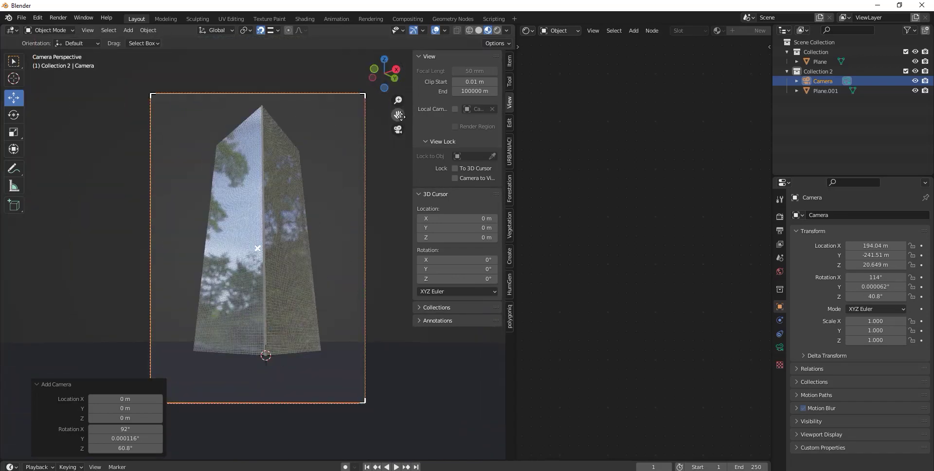
pyautogui.moveTo(398, 115); pyautogui.dragTo(398, 49)
pyautogui.scroll(2, 297, 212)
pyautogui.scroll(1, 297, 212)
pyautogui.scroll(-3, 308, 200)
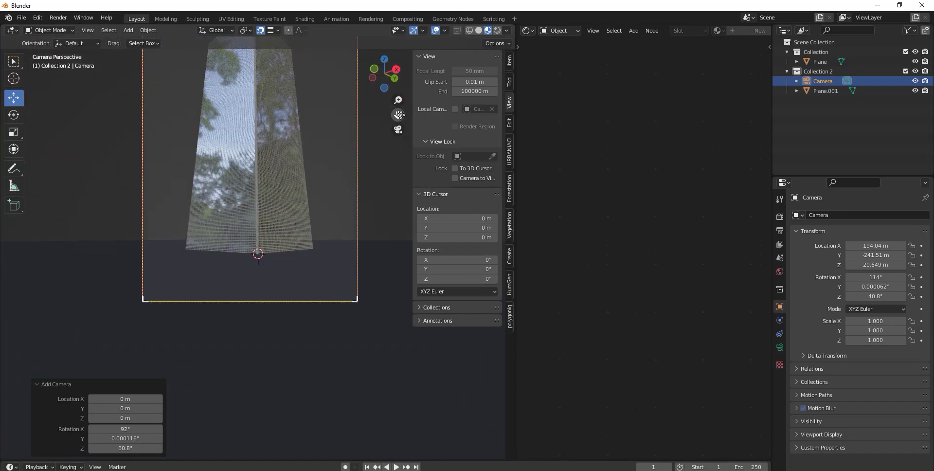
pyautogui.moveTo(398, 115); pyautogui.dragTo(398, 234)
pyautogui.moveTo(292, 219); pyautogui.dragTo(226, 206, button='middle')
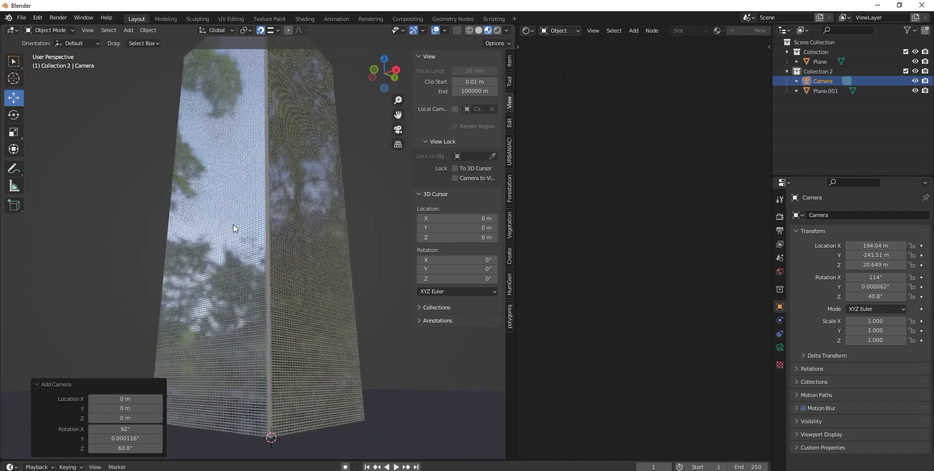
pyautogui.scroll(3, 232, 224)
pyautogui.click(399, 130)
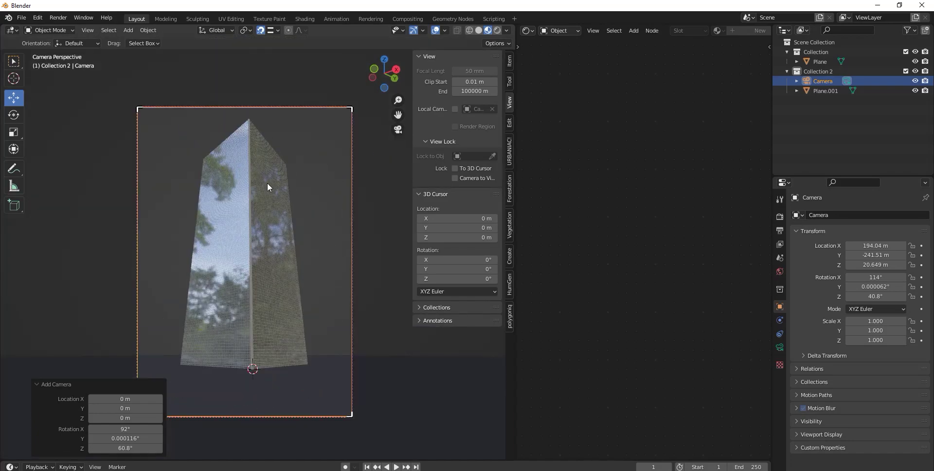
# Step: Set the world colour to use an Environment Texture
pyautogui.click(781, 273)
pyautogui.click(851, 275)
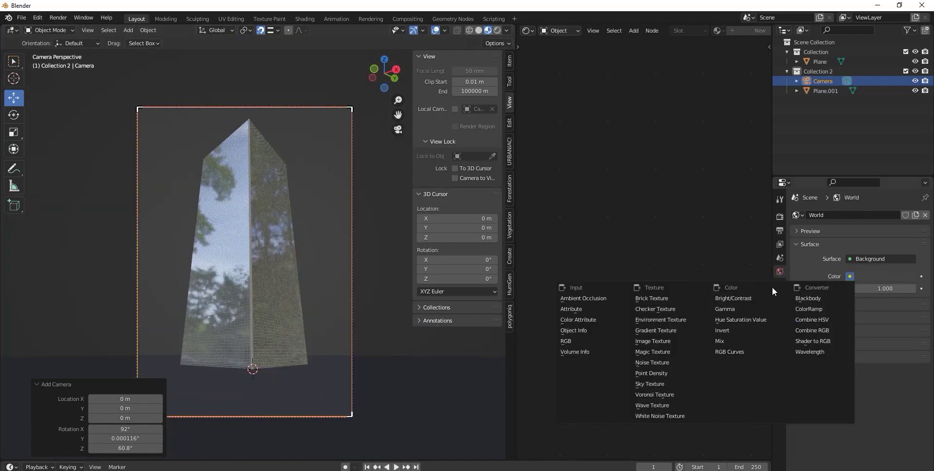
pyautogui.click(658, 320)
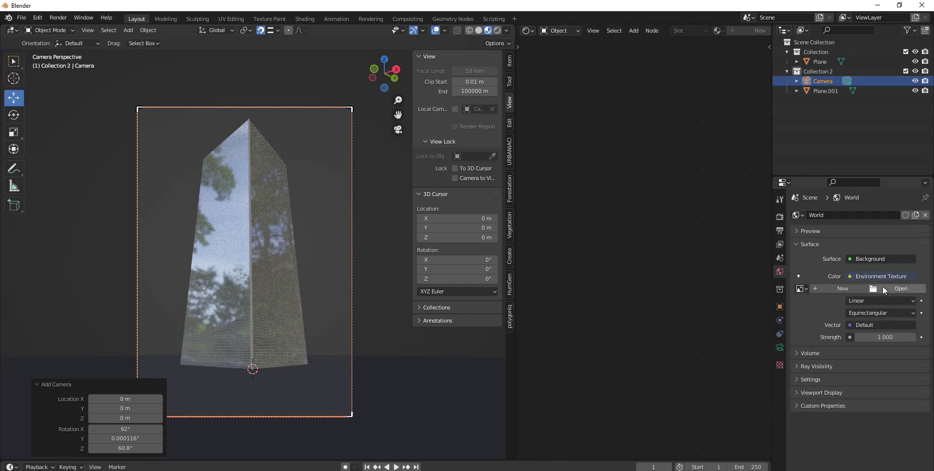
# Step: Preview the scene in Rendered shading and recentre the camera frame
pyautogui.click(476, 30)
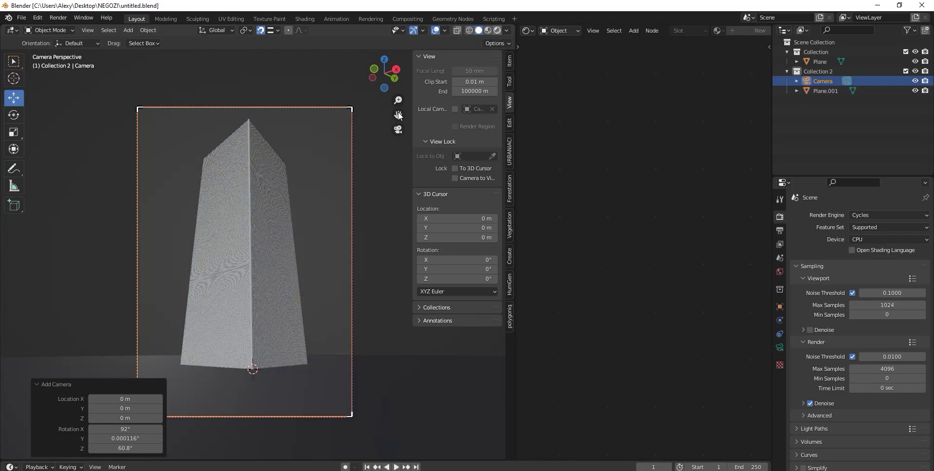
pyautogui.press('z')
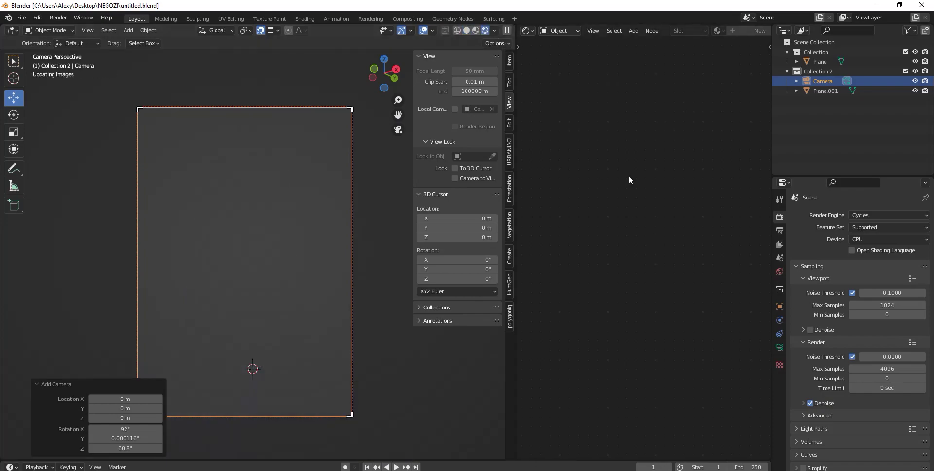
pyautogui.click(36, 385)
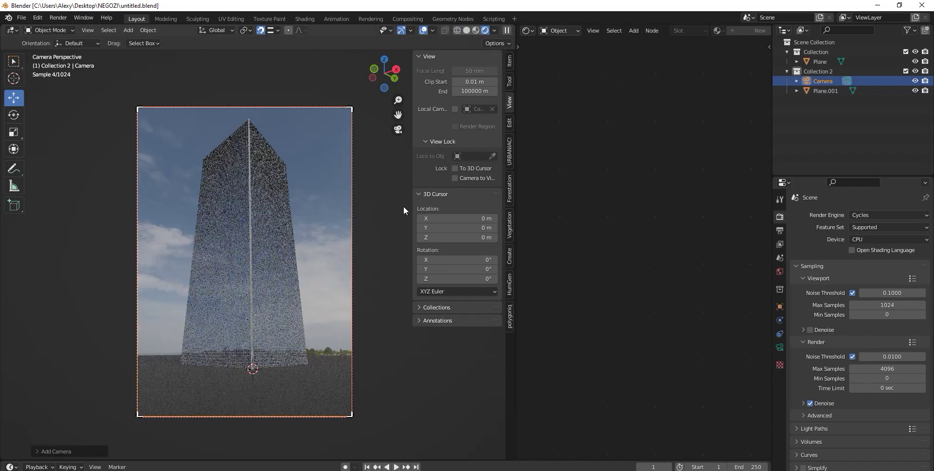
pyautogui.keyDown('shift'); pyautogui.moveTo(404, 207); pyautogui.dragTo(401, 176, button='middle'); pyautogui.keyUp('shift')
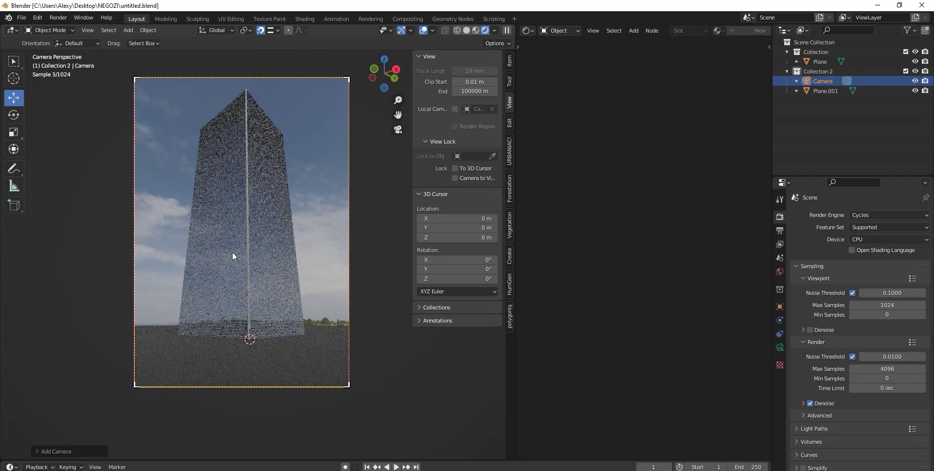
pyautogui.scroll(1, 251, 247)
pyautogui.scroll(1, 250, 247)
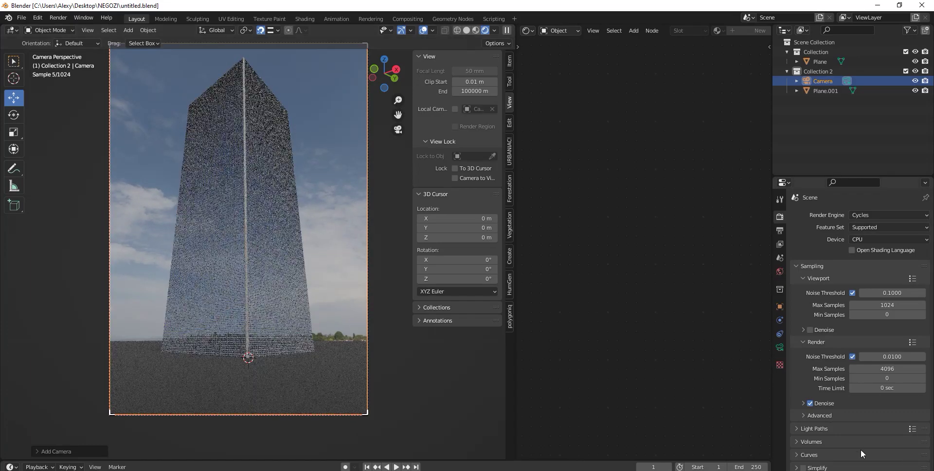
# Step: Show the World nodes in the Shader Editor and select the HDRI environment texture node
pyautogui.click(780, 272)
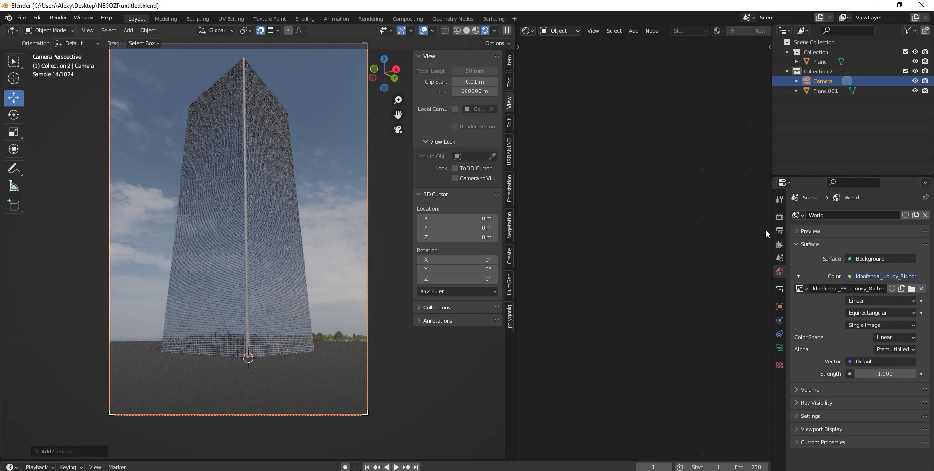
pyautogui.click(560, 31)
pyautogui.click(565, 51)
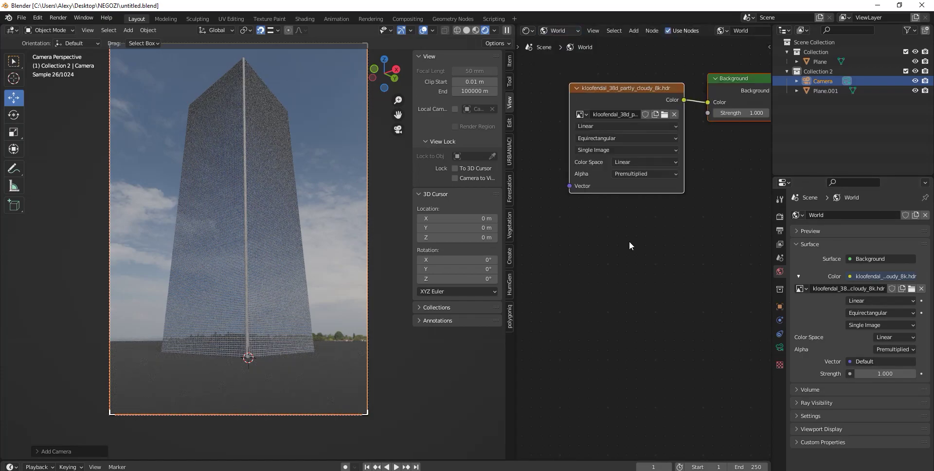
pyautogui.scroll(-2, 629, 244)
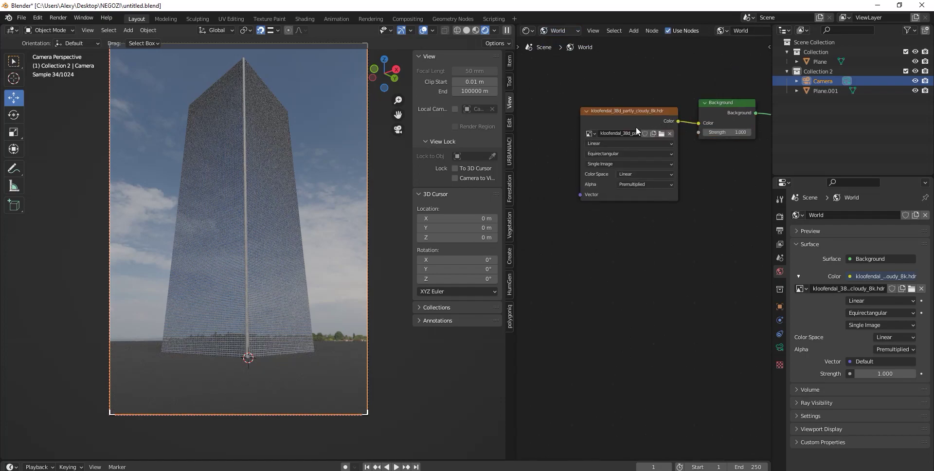
pyautogui.click(625, 110)
# Step: Add Texture Coordinate and Mapping nodes to the HDRI texture with Ctrl+T
pyautogui.hotkey('ctrl', 't')
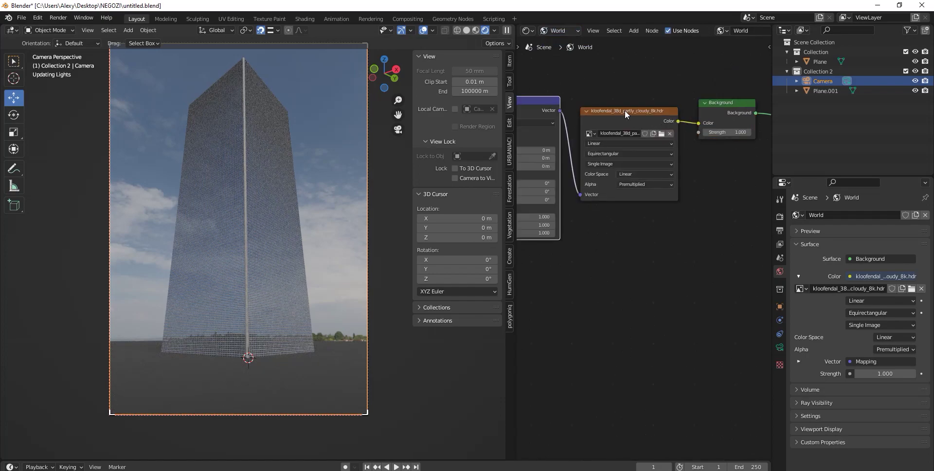
pyautogui.scroll(-2, 624, 244)
pyautogui.scroll(5, 647, 303)
pyautogui.scroll(2, 646, 302)
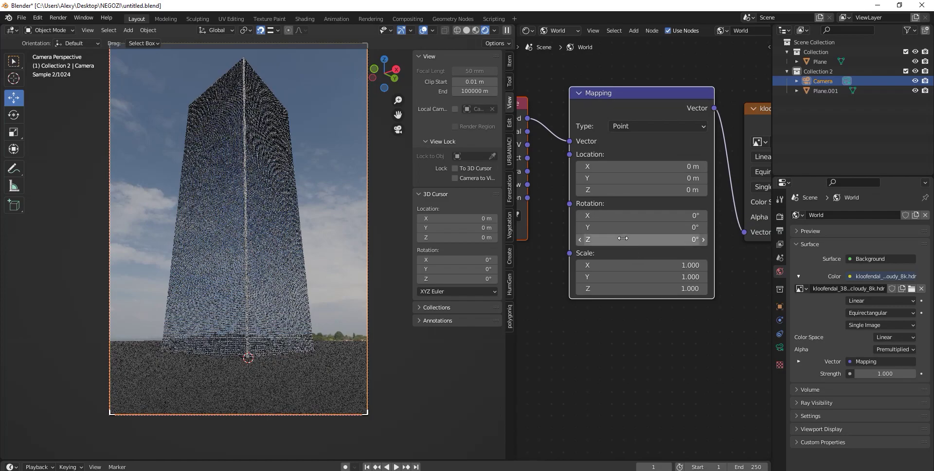
# Step: Rotate the HDRI Mapping Z rotation to 52.1° and check the tower in the viewport
pyautogui.moveTo(642, 239); pyautogui.dragTo(662, 240)
pyautogui.moveTo(621, 241); pyautogui.dragTo(628, 240)
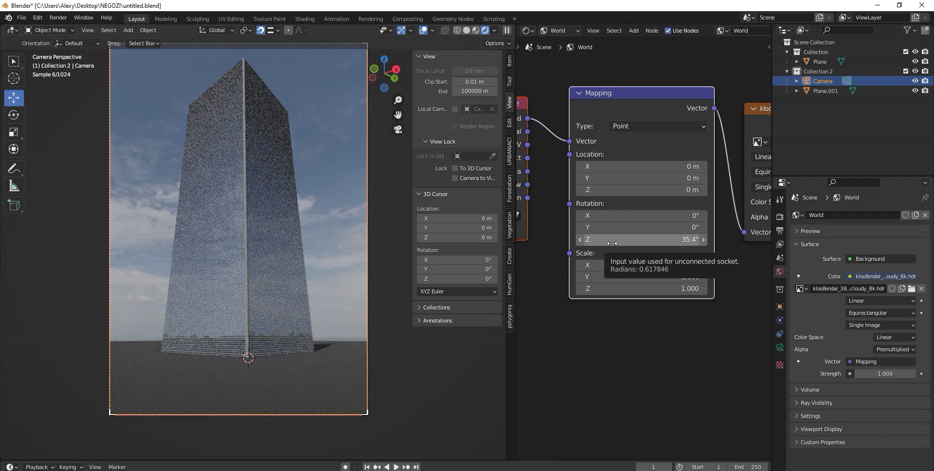
pyautogui.moveTo(612, 243); pyautogui.dragTo(632, 243)
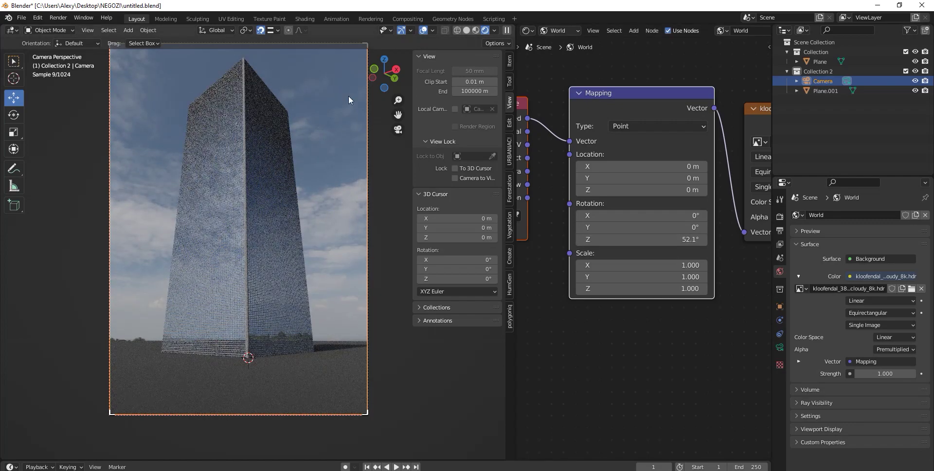
pyautogui.moveTo(398, 115); pyautogui.dragTo(201, 283)
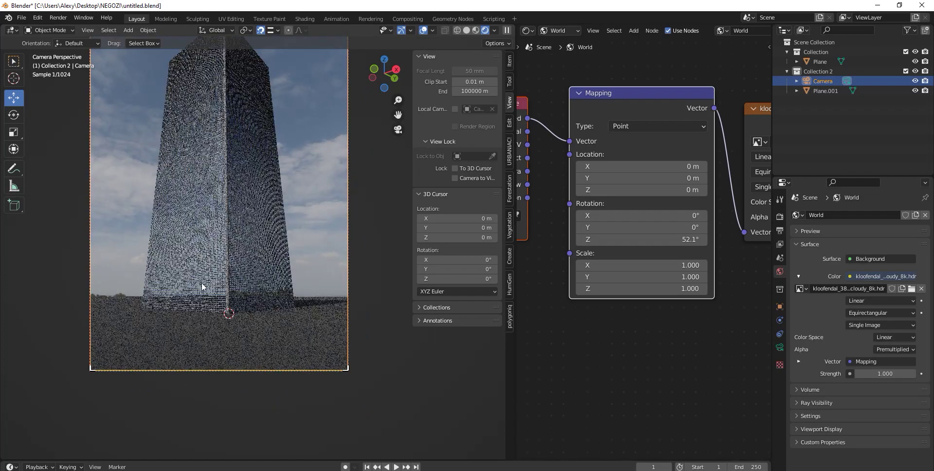
pyautogui.scroll(5, 209, 281)
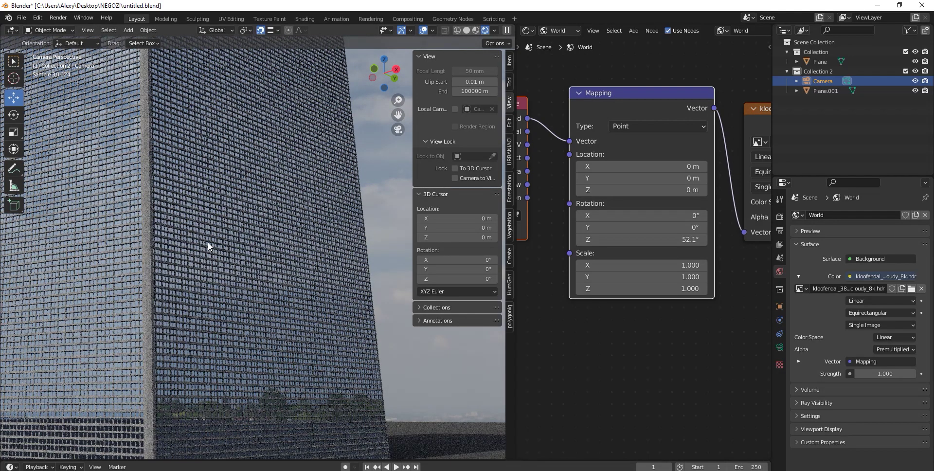
pyautogui.scroll(-3, 208, 242)
pyautogui.scroll(-3, 209, 242)
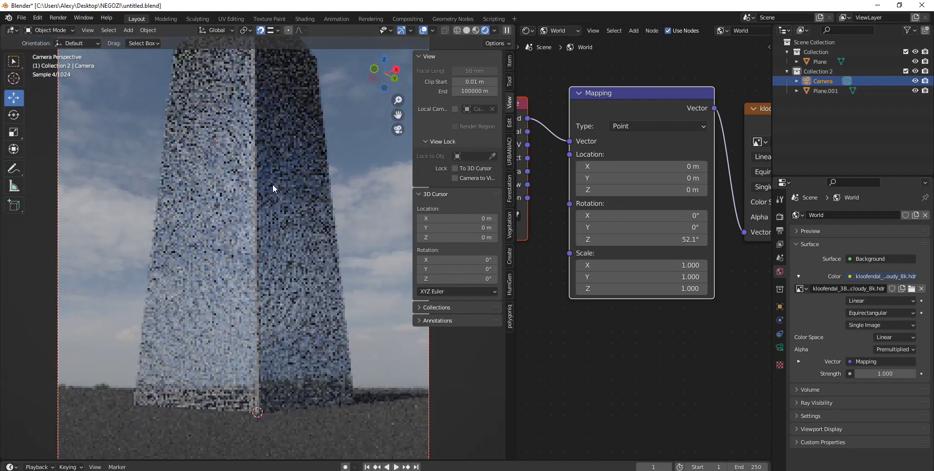
pyautogui.scroll(-2, 272, 185)
# Step: Enable viewport denoising in Sampling with OpenImageDenoise as the denoiser
pyautogui.click(780, 216)
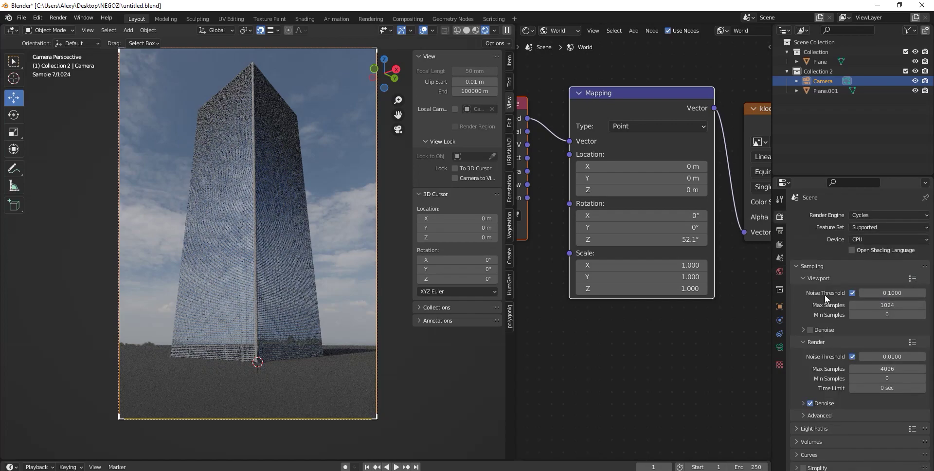
pyautogui.click(811, 330)
pyautogui.click(804, 330)
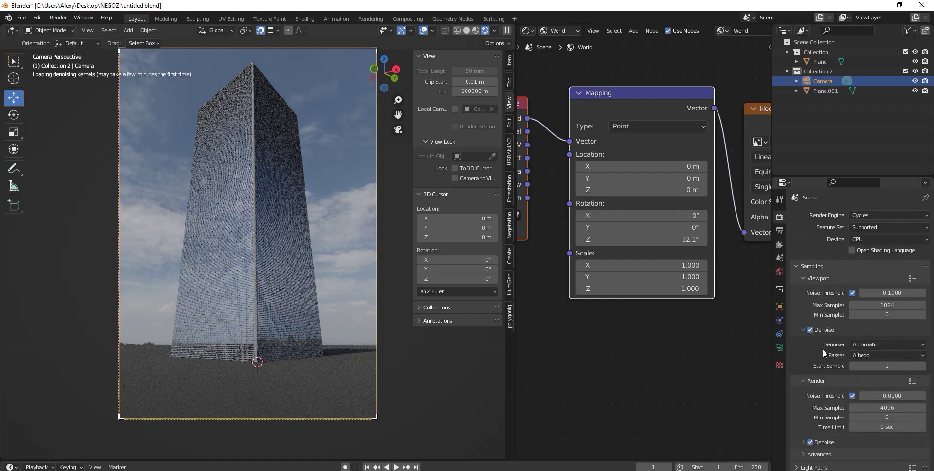
pyautogui.click(868, 344)
pyautogui.click(865, 377)
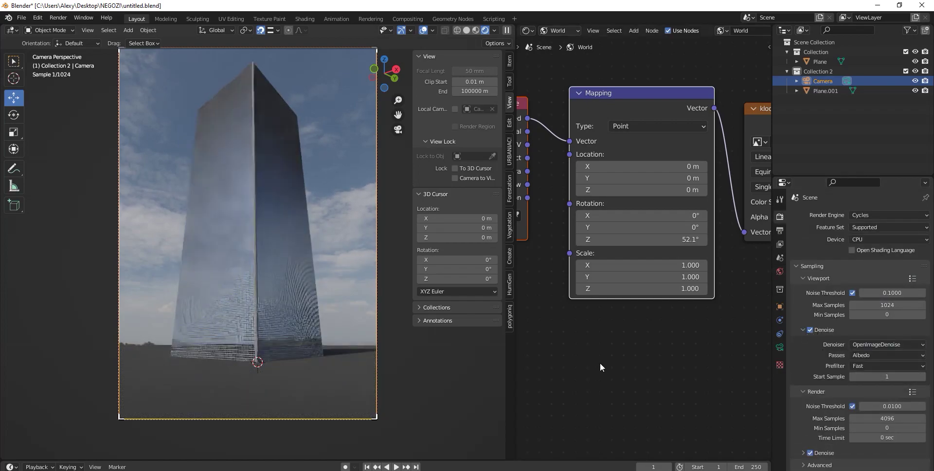
# Step: Inspect the base colour of the Plane.001 tower material, then select the camera
pyautogui.click(346, 382)
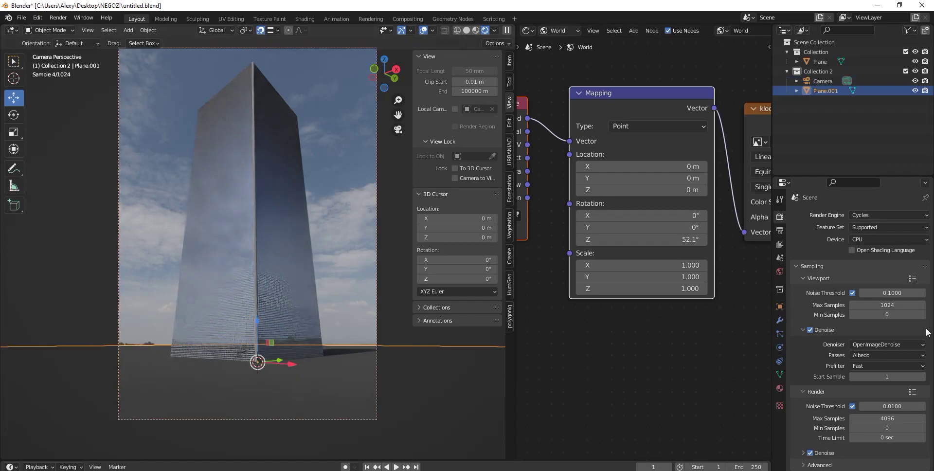
pyautogui.click(781, 388)
pyautogui.scroll(-3, 824, 340)
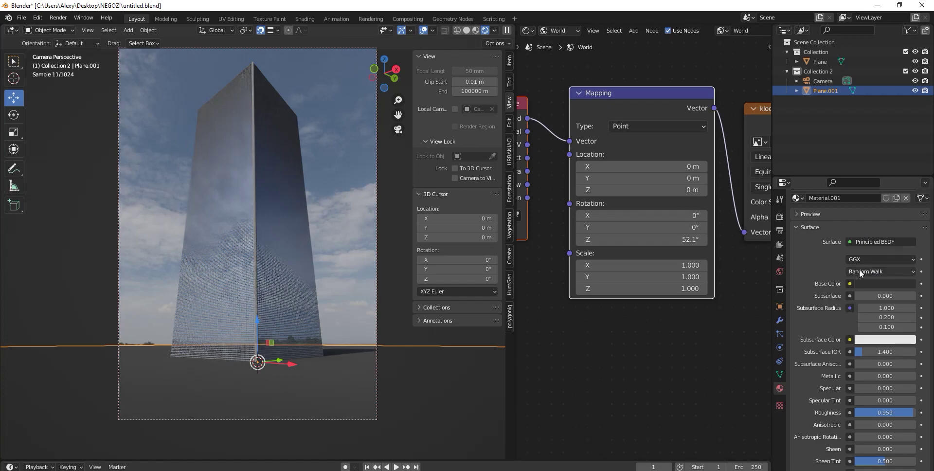
pyautogui.click(871, 281)
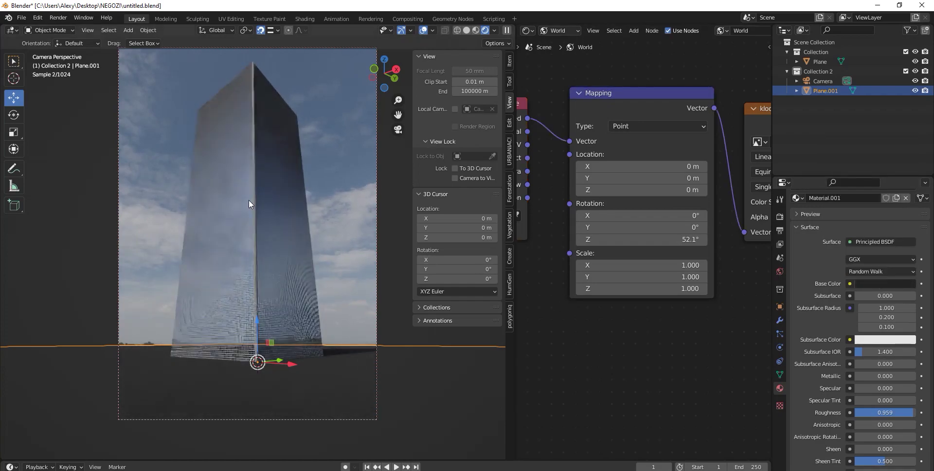
pyautogui.click(359, 195)
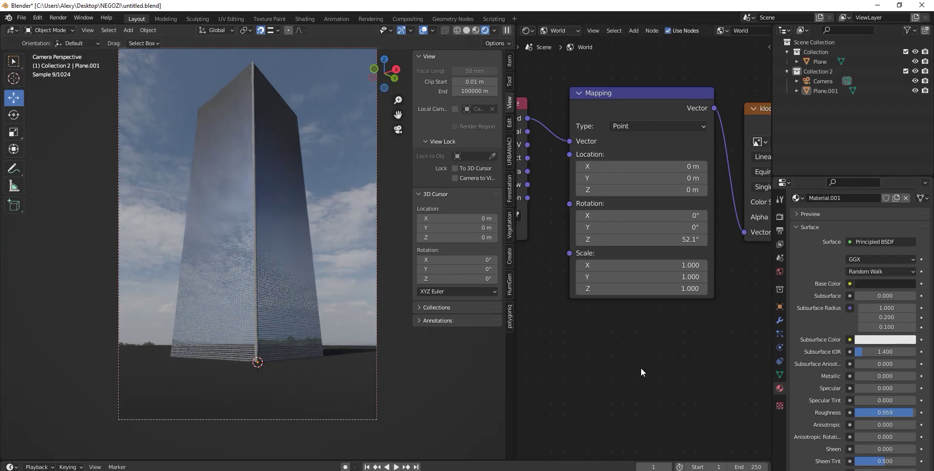
pyautogui.click(826, 80)
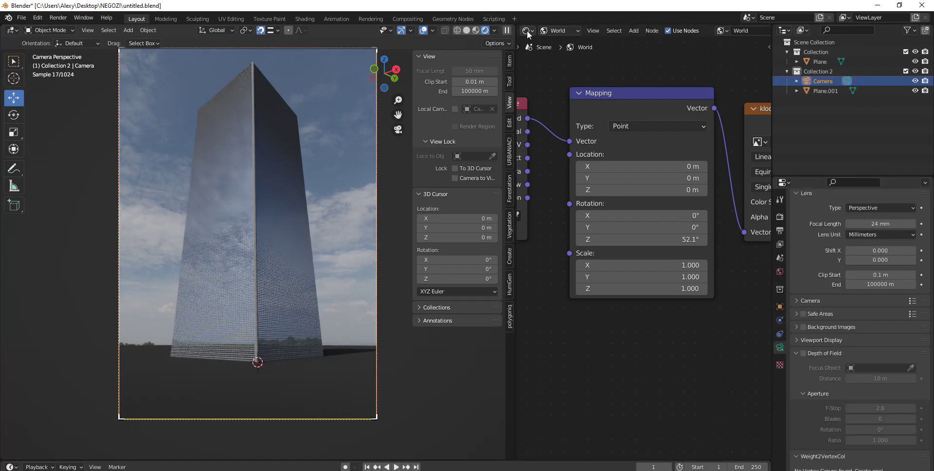
# Step: Turn the right area into a wider second 3D Viewport showing the top view
pyautogui.click(527, 31)
pyautogui.click(584, 57)
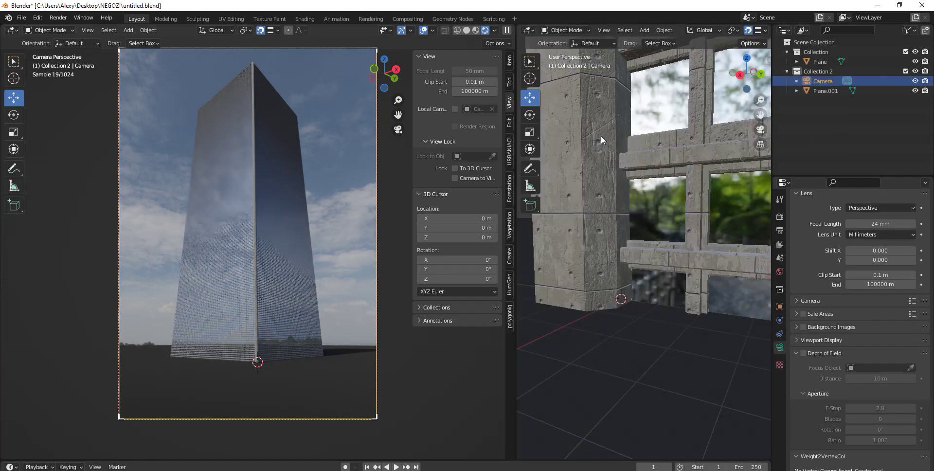
pyautogui.click(747, 58)
pyautogui.moveTo(517, 295); pyautogui.dragTo(424, 295)
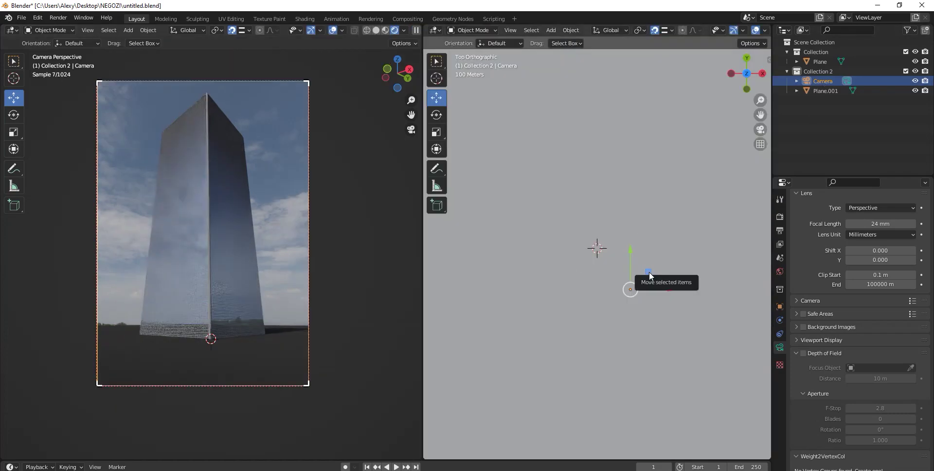
# Step: Move the camera across the ground, tilt it to about 120° X rotation, and lower it
pyautogui.moveTo(649, 272); pyautogui.dragTo(638, 263)
pyautogui.click(780, 307)
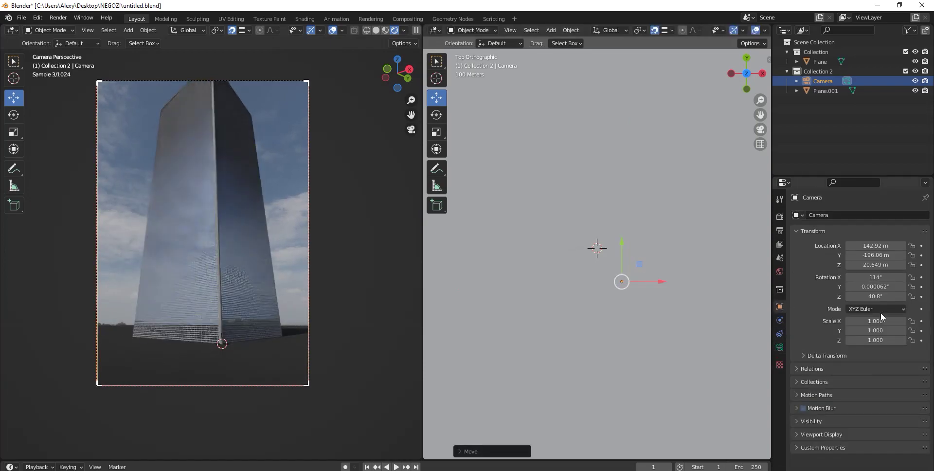
pyautogui.moveTo(876, 277); pyautogui.dragTo(884, 275)
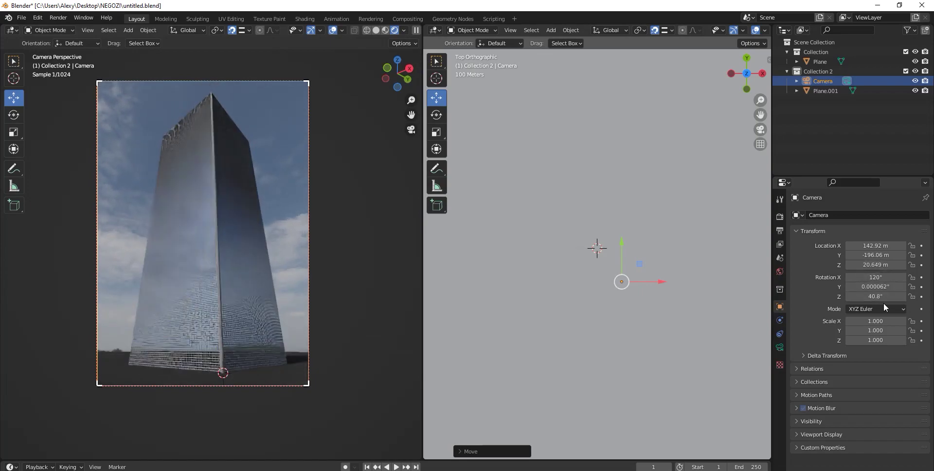
pyautogui.moveTo(881, 297); pyautogui.dragTo(883, 297)
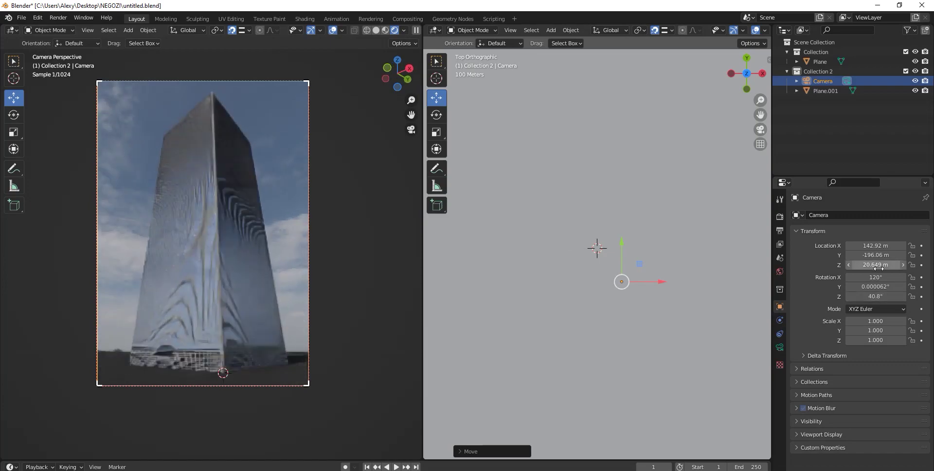
pyautogui.moveTo(876, 265)
pyautogui.mouseDown()
pyautogui.moveTo(857, 265)
pyautogui.moveTo(890, 265)
pyautogui.moveTo(881, 277)
pyautogui.mouseUp()
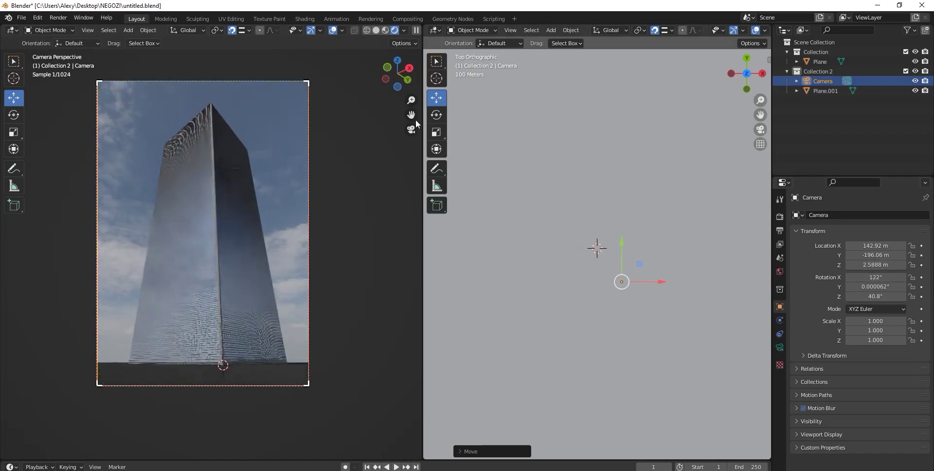
# Step: Restore the right pane's top 3D view, select Plane.001, and save the project
pyautogui.click(435, 30)
pyautogui.click(457, 58)
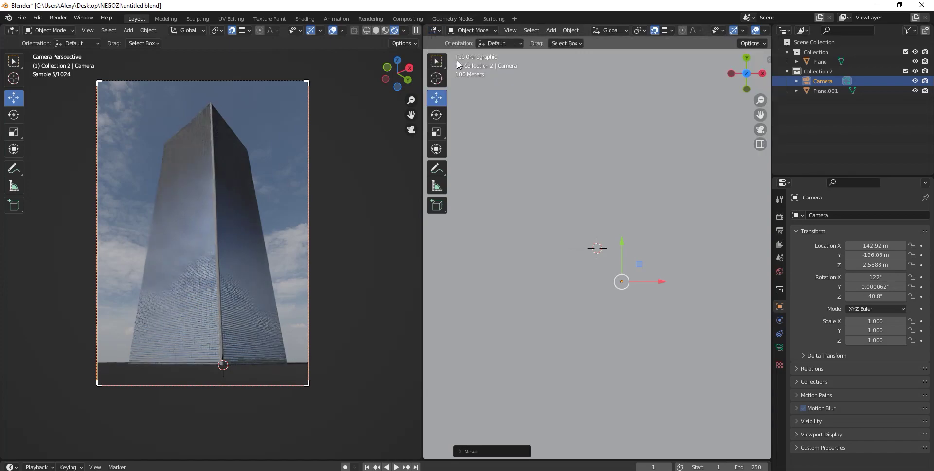
pyautogui.press('KP_7')
pyautogui.click(574, 323)
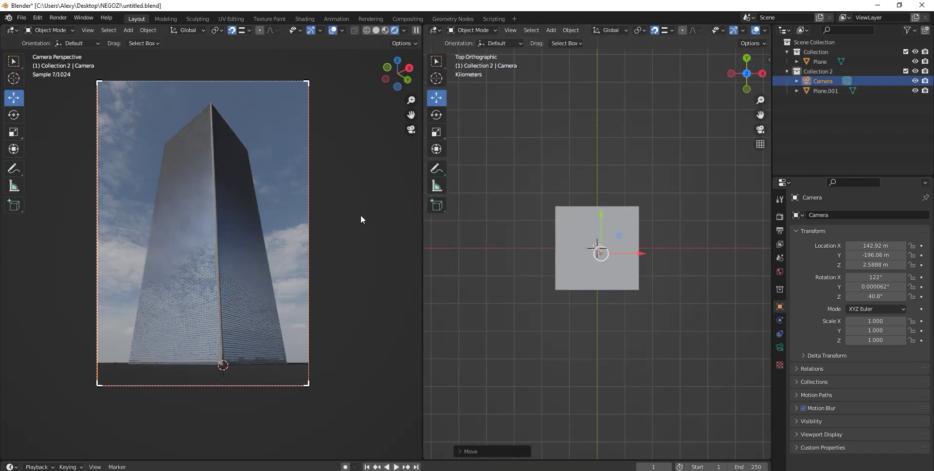
pyautogui.scroll(1, 255, 199)
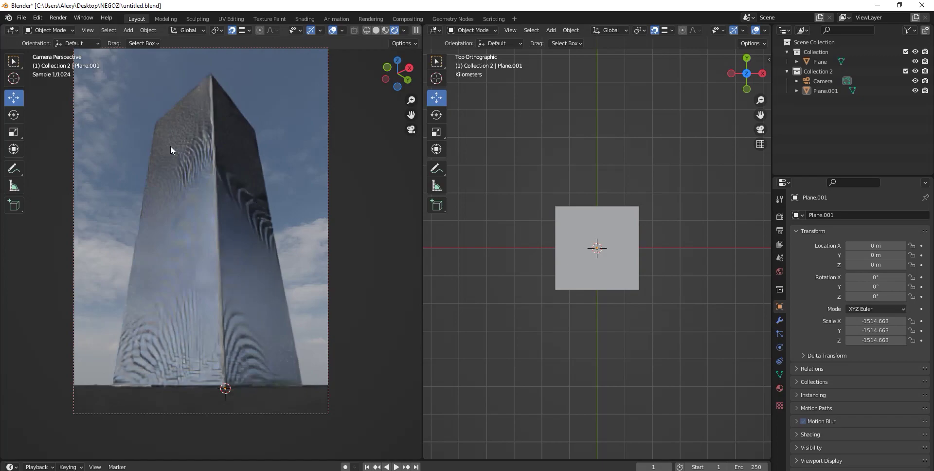
pyautogui.click(22, 17)
pyautogui.click(56, 82)
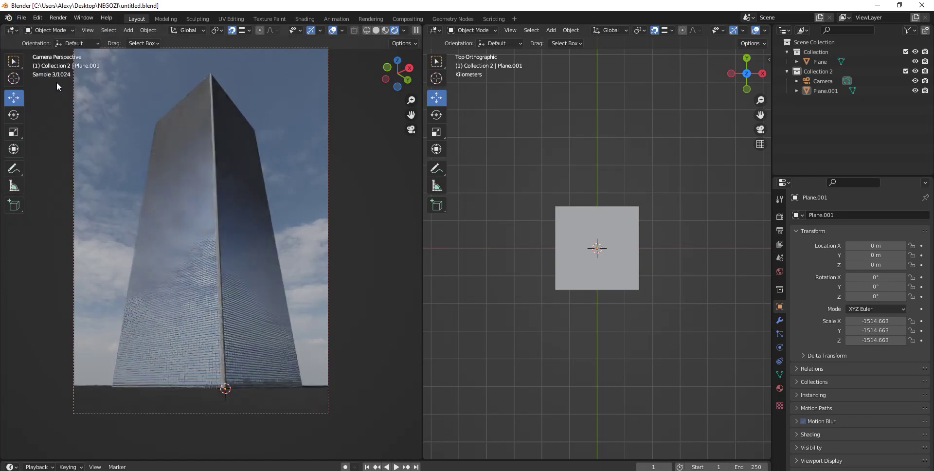
# Step: Render with GPU Compute and switch the viewport denoiser to OptiX
pyautogui.click(779, 218)
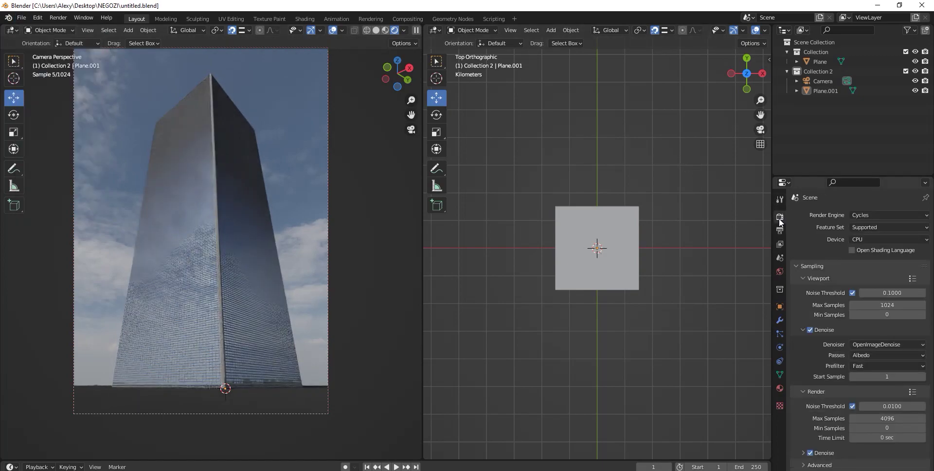
pyautogui.click(377, 30)
pyautogui.click(865, 238)
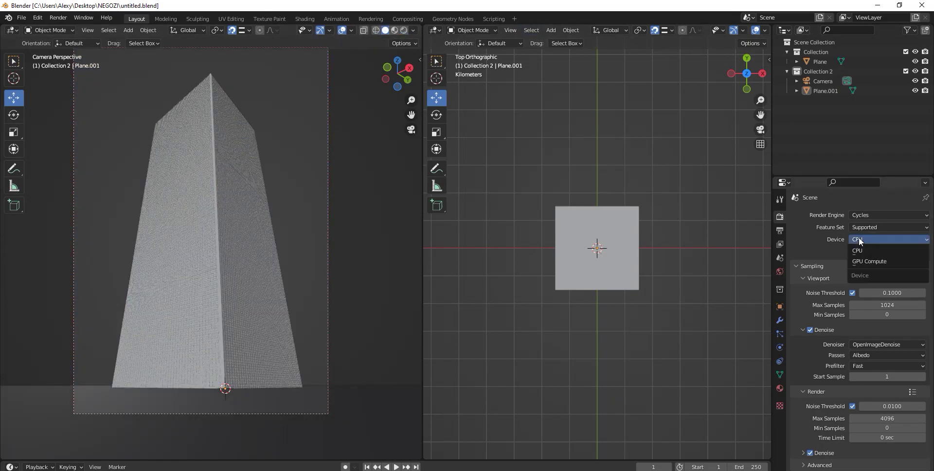
pyautogui.click(863, 261)
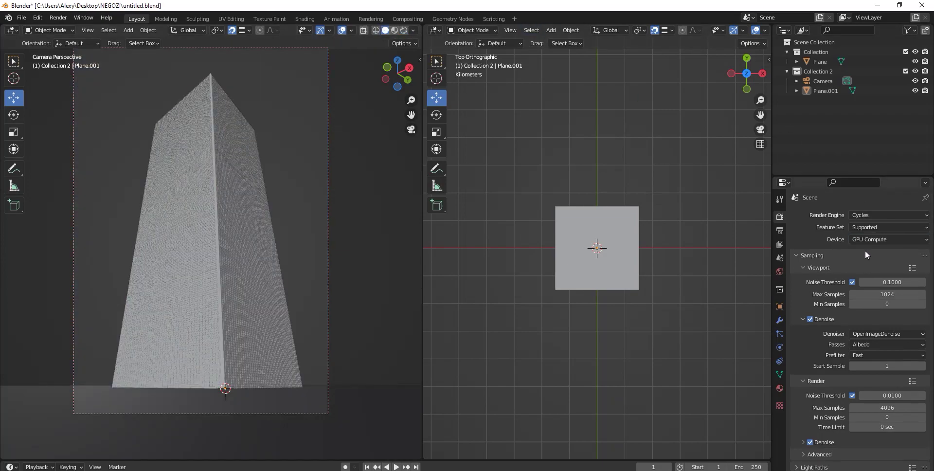
pyautogui.click(867, 332)
pyautogui.click(869, 355)
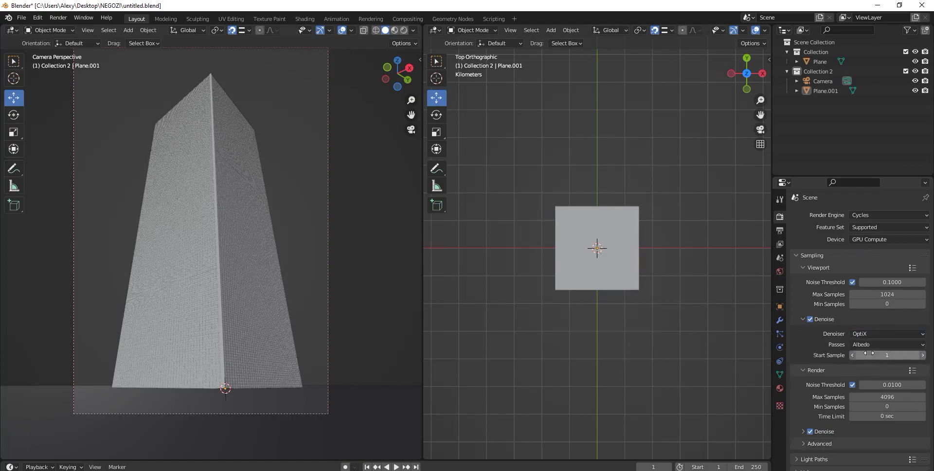
# Step: Cap final render max samples at 1000 and set the render denoiser to OptiX
pyautogui.click(886, 398)
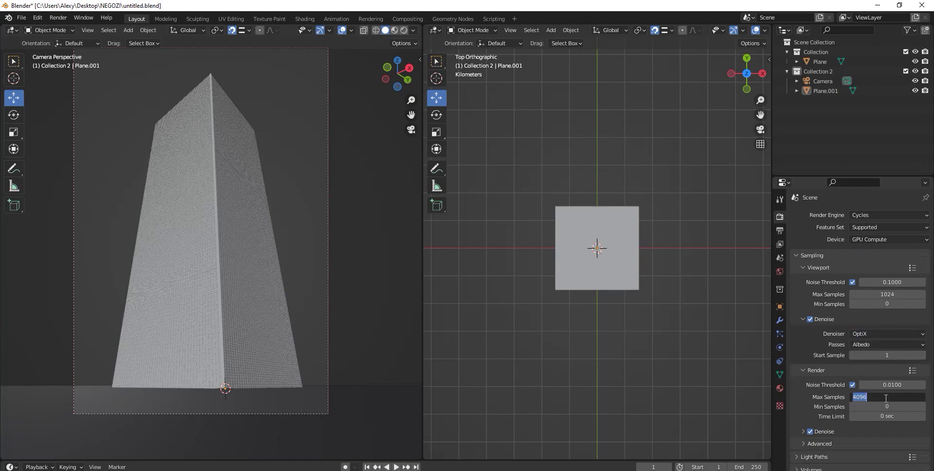
pyautogui.write('1000')
pyautogui.press('Return')
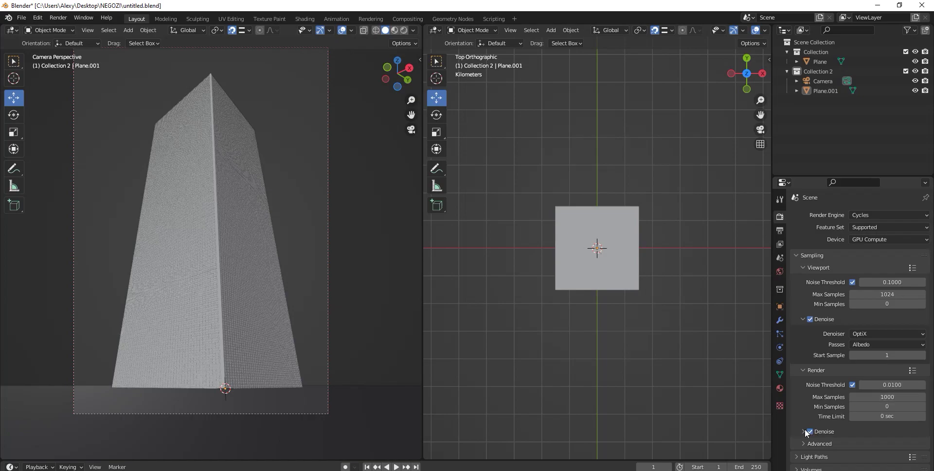
pyautogui.click(802, 432)
pyautogui.scroll(-5, 818, 390)
pyautogui.click(868, 348)
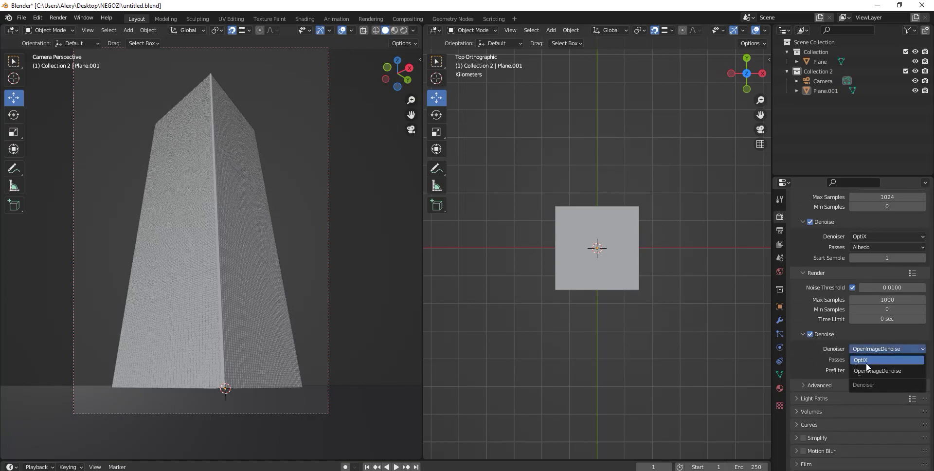
pyautogui.click(868, 360)
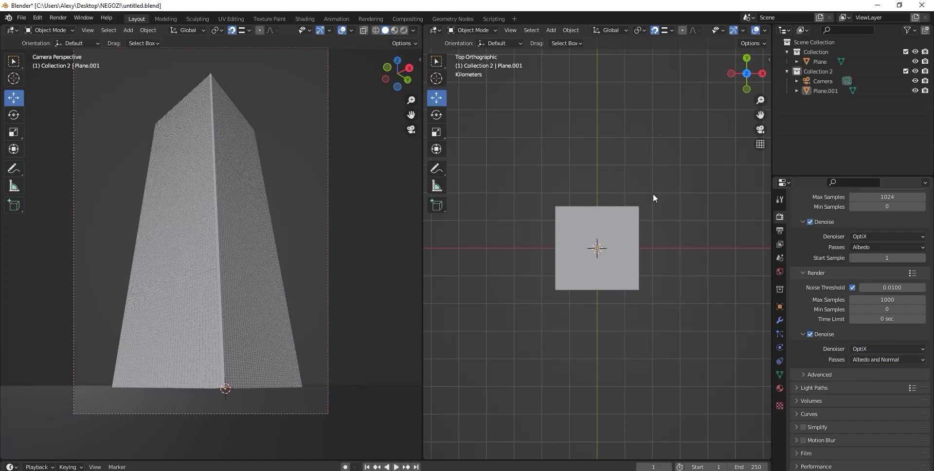
# Step: Reduce the output resolution to 1582 × 2279 px
pyautogui.click(780, 230)
pyautogui.scroll(3, 840, 249)
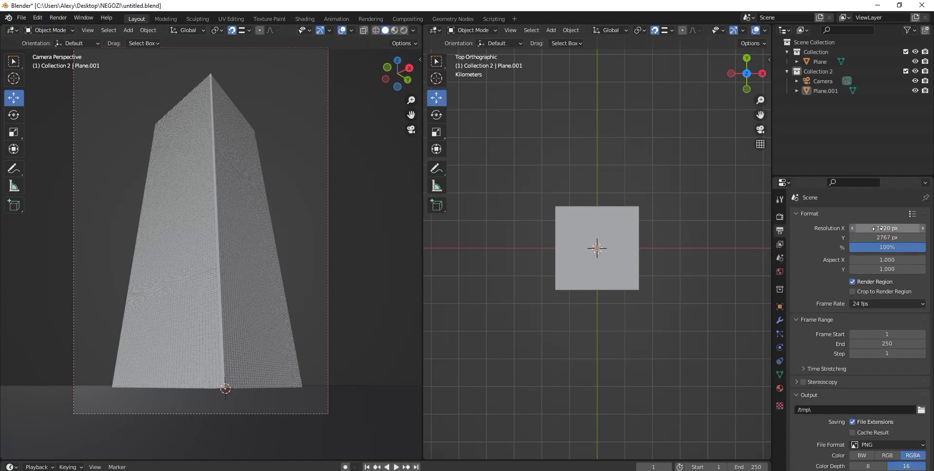
pyautogui.moveTo(905, 227)
pyautogui.mouseDown()
pyautogui.moveTo(895, 238)
pyautogui.moveTo(866, 227)
pyautogui.mouseUp()
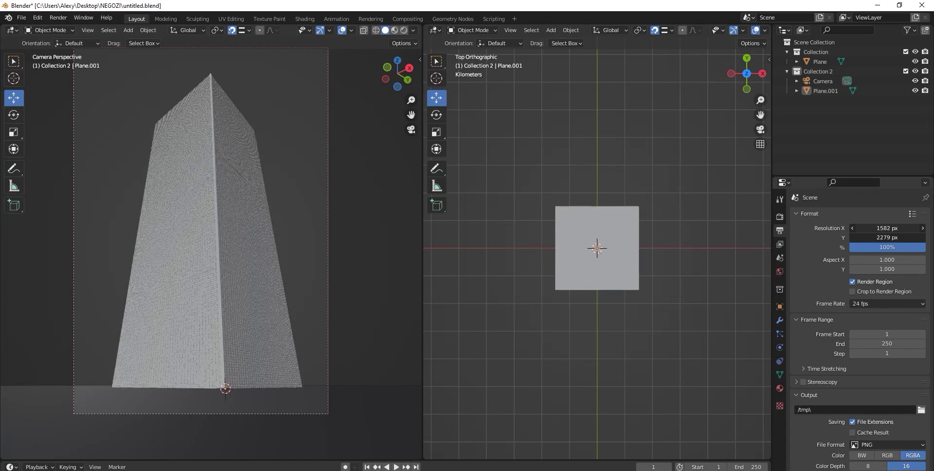
# Step: Save the project and render an image from the camera
pyautogui.click(21, 17)
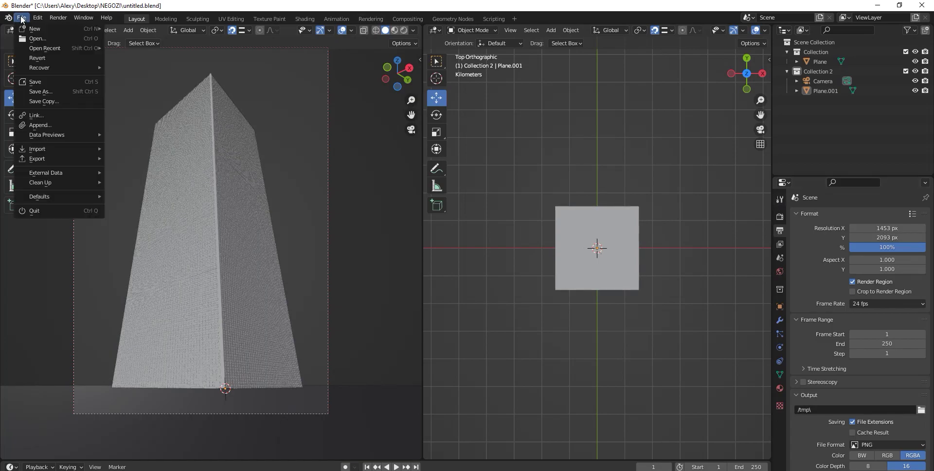
pyautogui.click(39, 82)
pyautogui.click(58, 18)
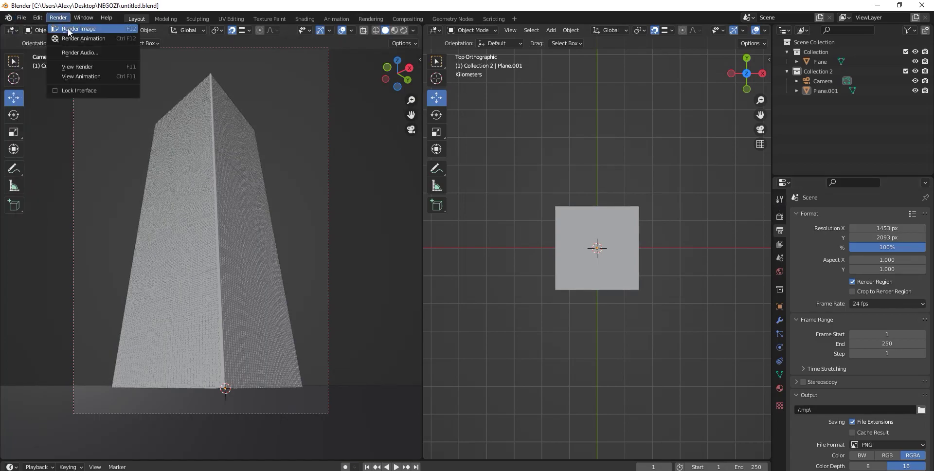
pyautogui.click(71, 31)
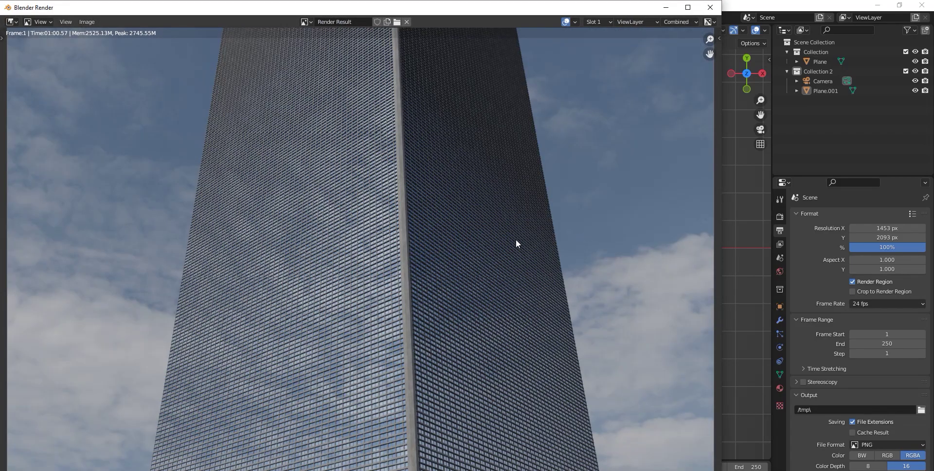
# Step: Inspect the Render Result, then go back to the main scene window
pyautogui.scroll(2, 351, 280)
pyautogui.scroll(-3, 361, 273)
pyautogui.scroll(-4, 361, 274)
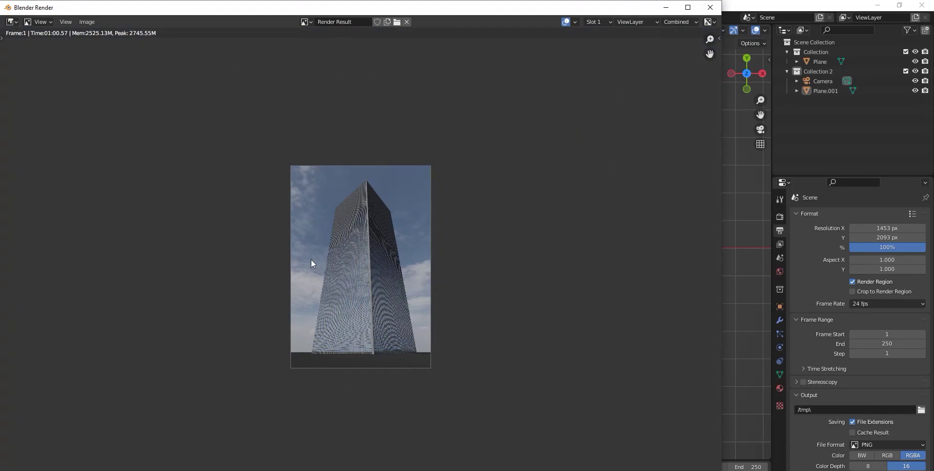
pyautogui.scroll(4, 311, 259)
pyautogui.moveTo(752, 116); pyautogui.dragTo(775, 176)
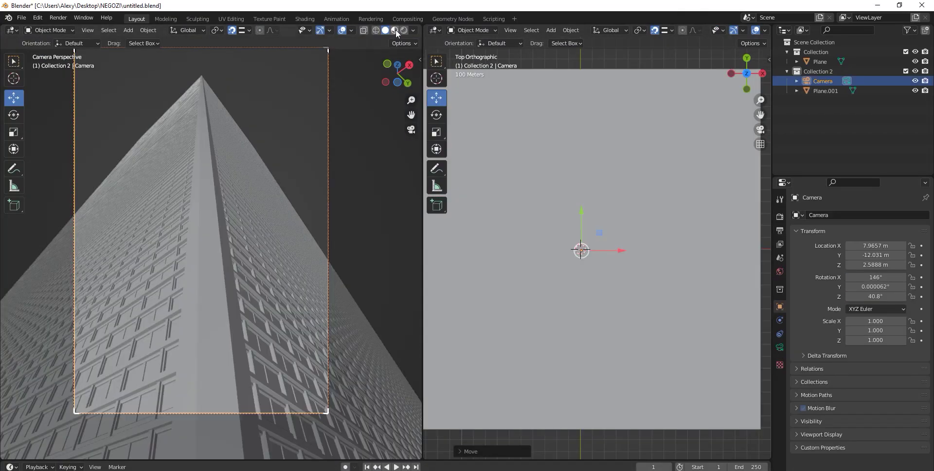
# Step: Preview materials while moving the camera to 3.3957, 9.7509 m, then return to solid shading
pyautogui.click(396, 30)
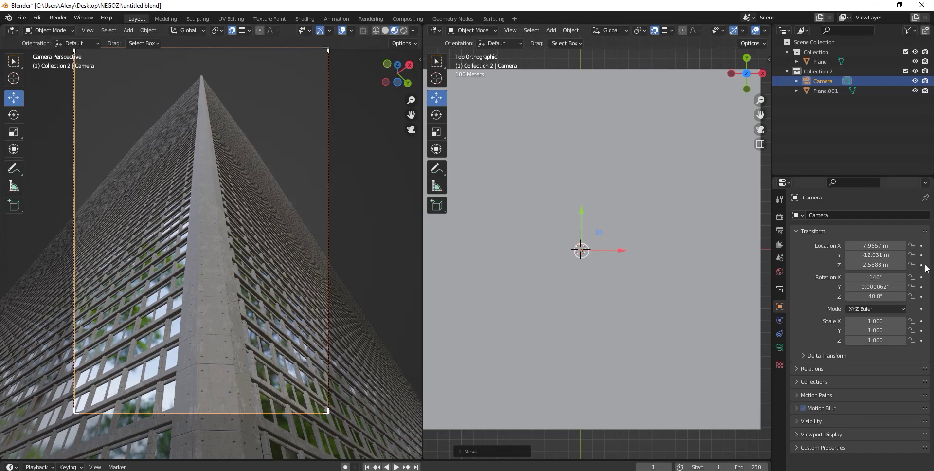
pyautogui.moveTo(876, 255)
pyautogui.mouseDown()
pyautogui.moveTo(854, 245)
pyautogui.moveTo(891, 255)
pyautogui.mouseUp()
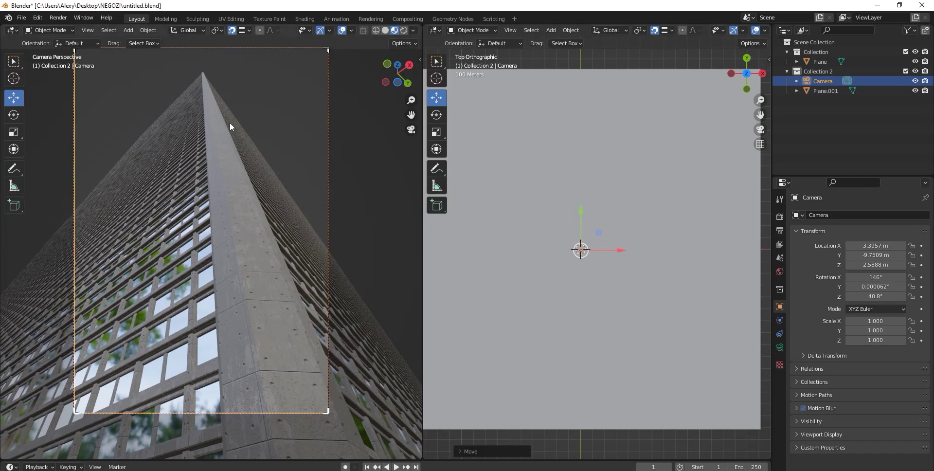
pyautogui.click(386, 30)
# Step: Save the project, render a new image, and maximize the render window
pyautogui.click(22, 18)
pyautogui.click(38, 81)
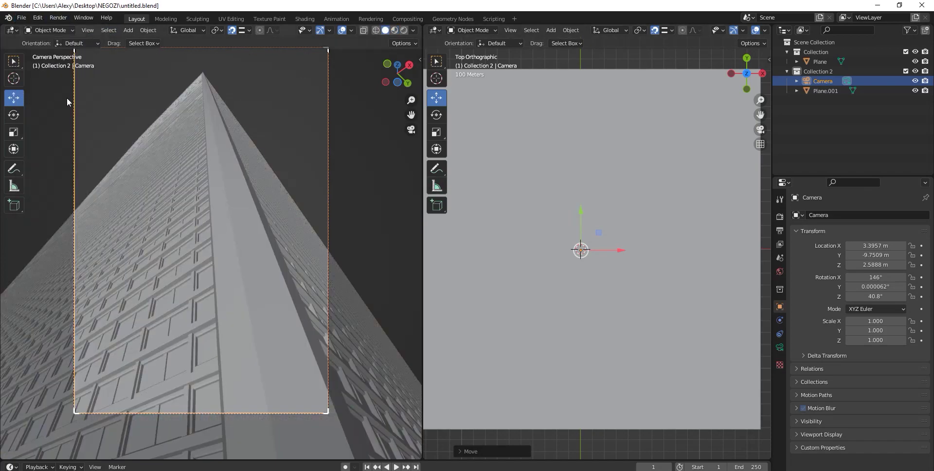
pyautogui.click(59, 18)
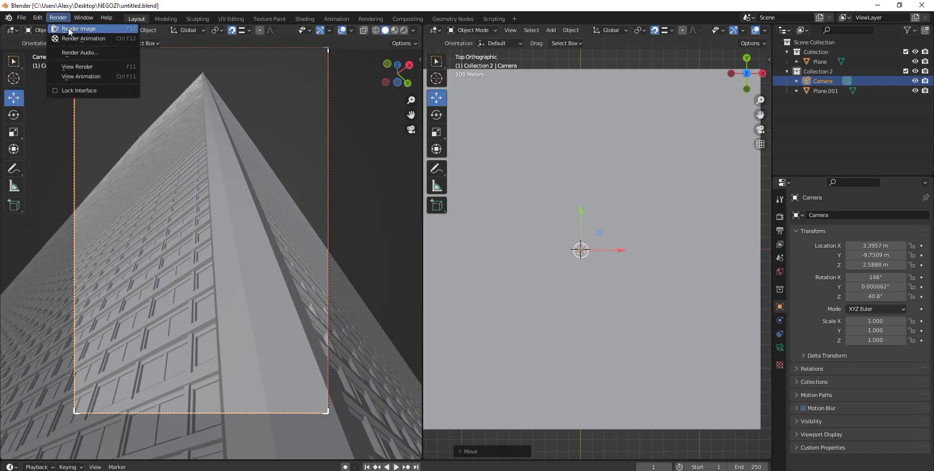
pyautogui.click(71, 28)
pyautogui.click(684, 11)
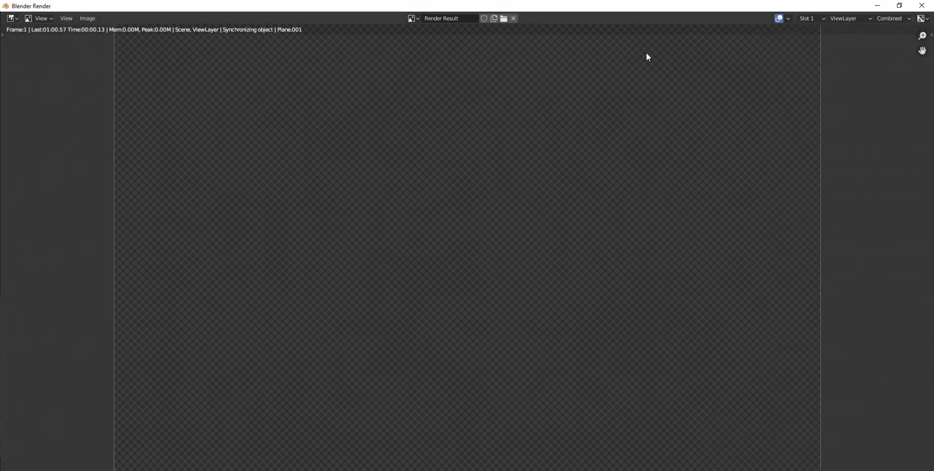